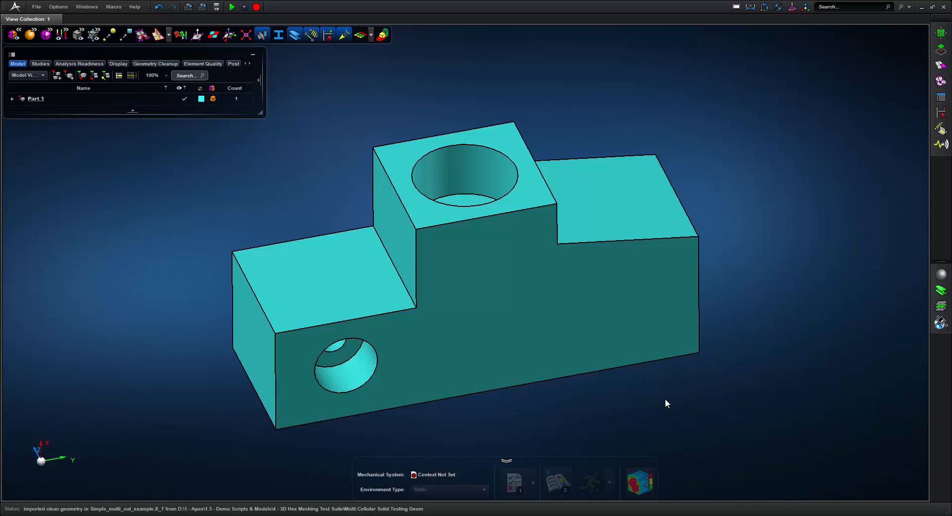
# - Turn on the colour coding that shows which parts of the solid can be hex meshed
pyautogui.moveTo(669, 400)
pyautogui.mouseDown(button='middle')
pyautogui.moveTo(646, 393)
pyautogui.moveTo(672, 393)
pyautogui.mouseUp(button='middle')
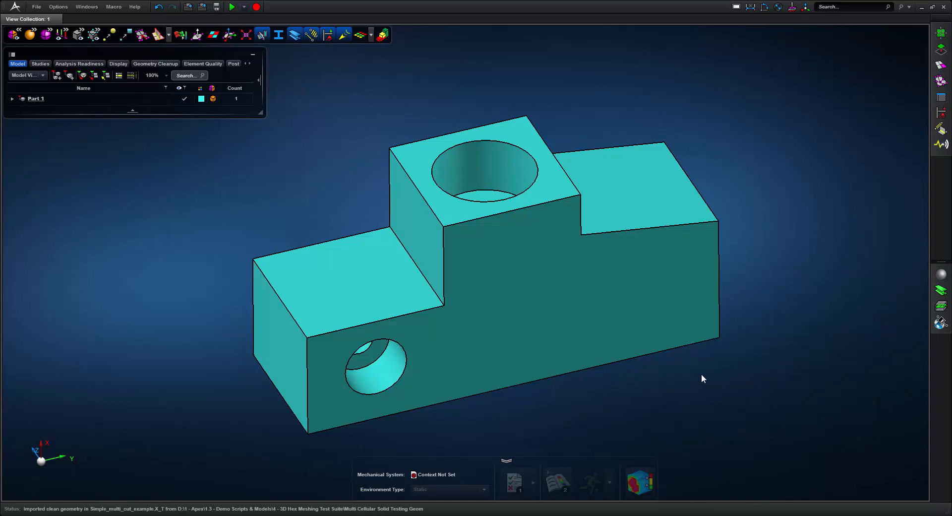
pyautogui.moveTo(702, 374)
pyautogui.mouseDown(button='middle')
pyautogui.moveTo(686, 361)
pyautogui.moveTo(685, 332)
pyautogui.moveTo(695, 375)
pyautogui.mouseUp(button='middle')
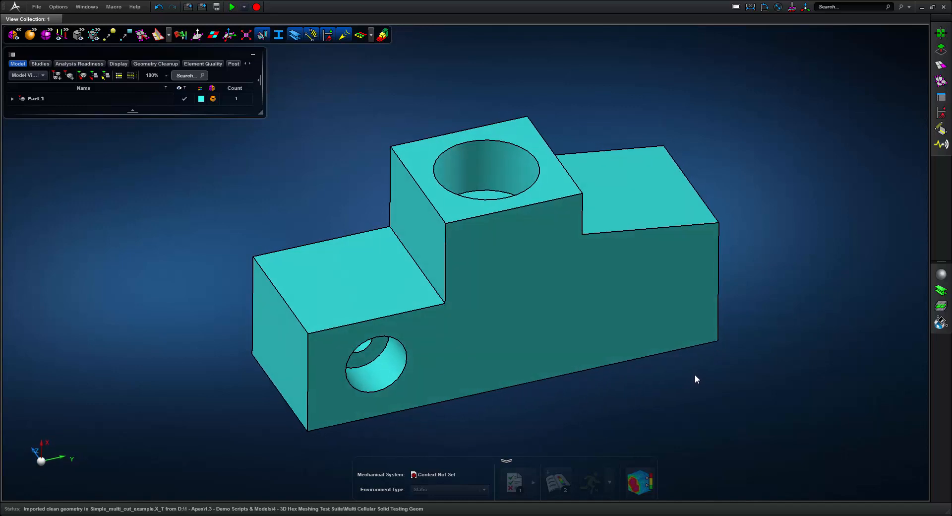
pyautogui.moveTo(677, 376); pyautogui.dragTo(702, 378, button='right')
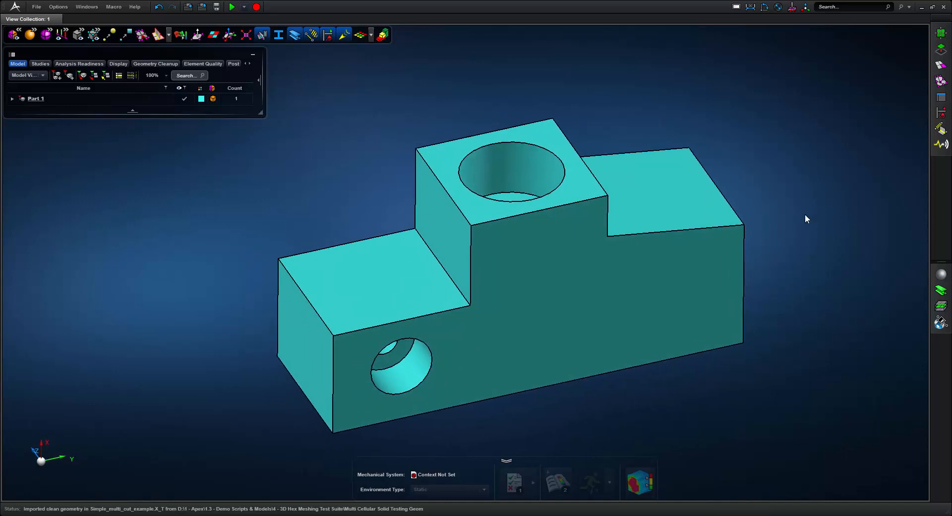
pyautogui.click(382, 36)
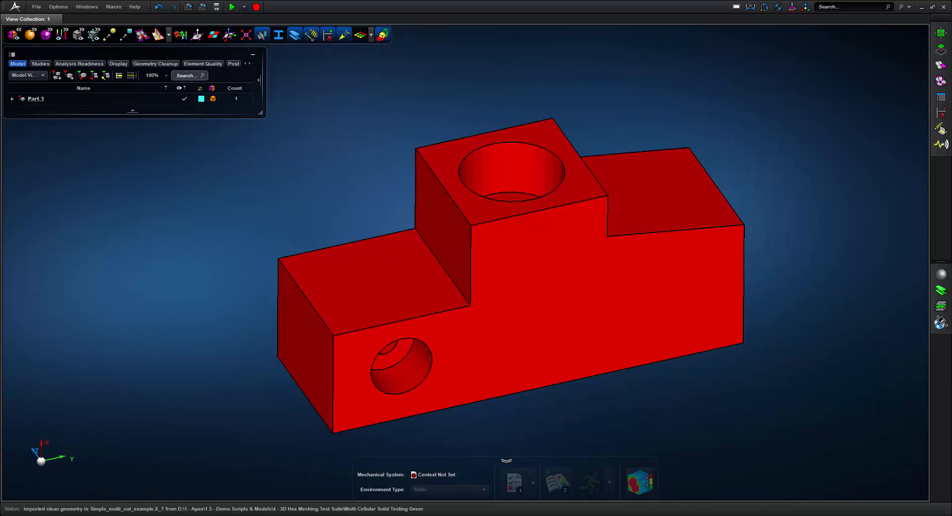
# - Try to hex mesh the undivided solid with the 2.5D Meshing tool
pyautogui.click(941, 80)
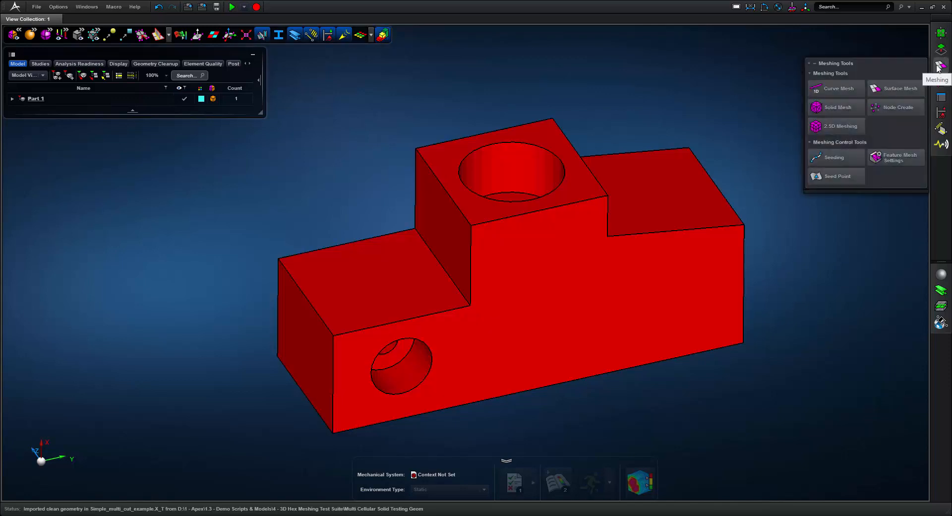
pyautogui.click(841, 125)
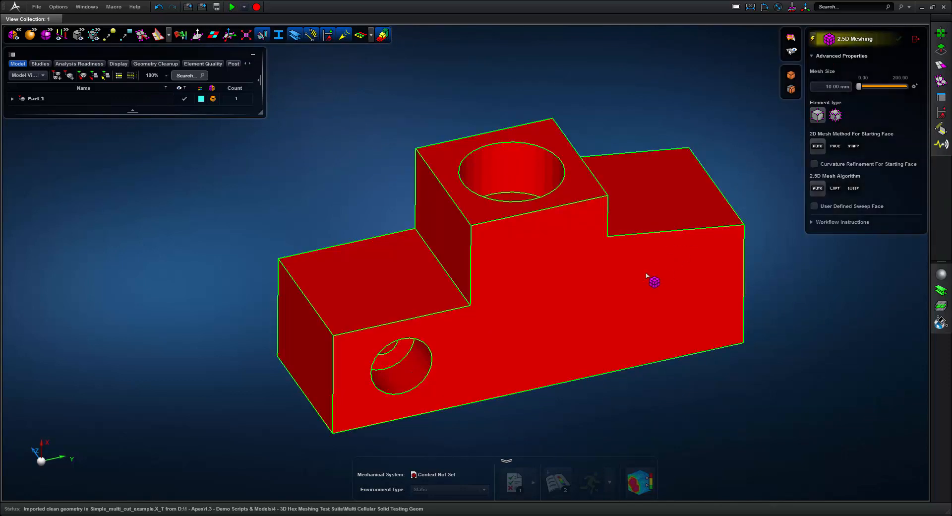
pyautogui.click(647, 275)
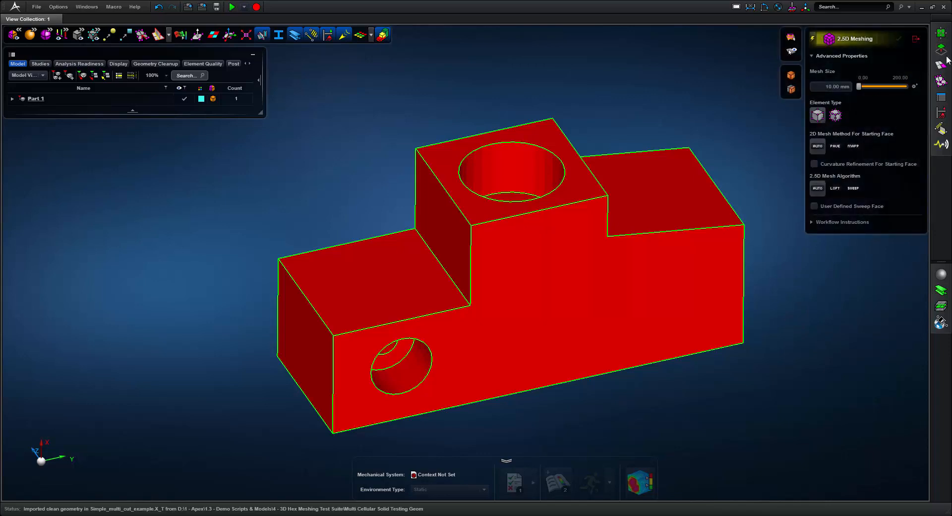
# - Split the solid with the Split Tool, using the larger cylindrical face of the stepped side hole as the cutting surface
pyautogui.moveTo(938, 56)
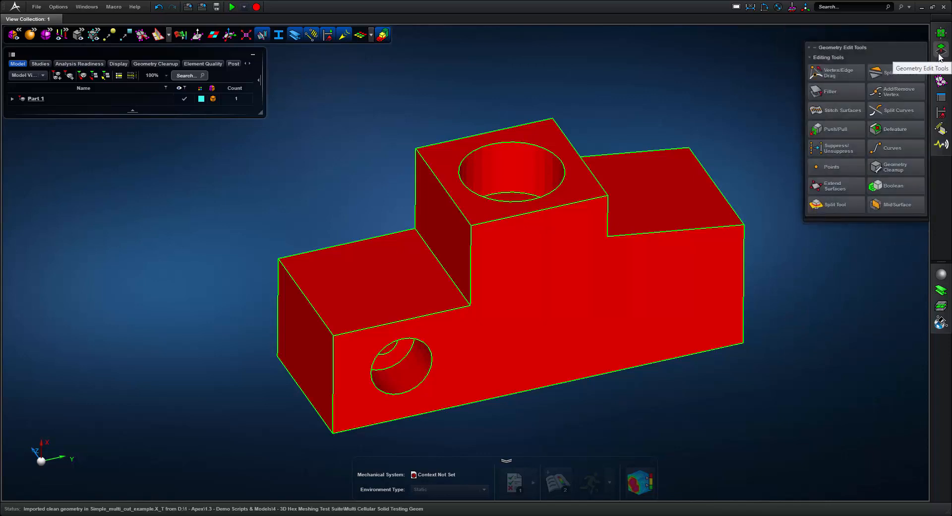
pyautogui.click(831, 206)
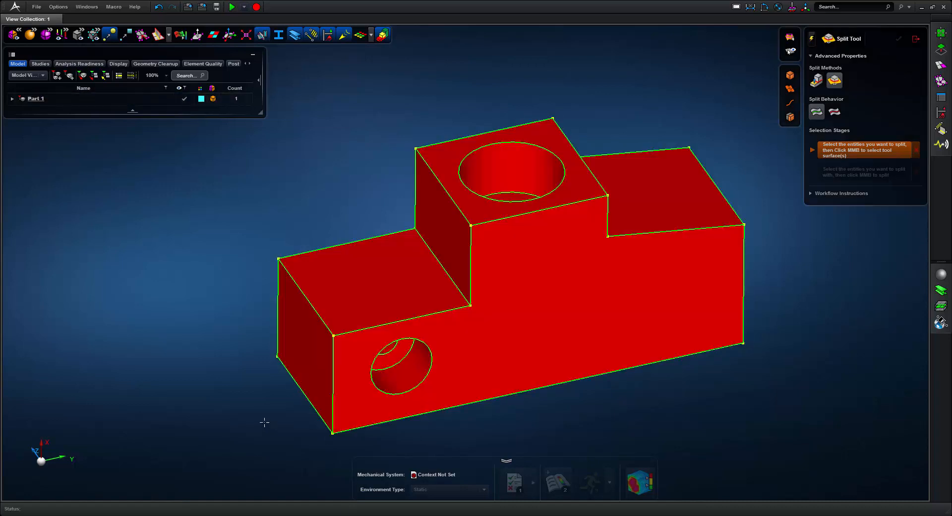
pyautogui.moveTo(264, 423)
pyautogui.mouseDown(button='middle')
pyautogui.moveTo(260, 407)
pyautogui.moveTo(248, 407)
pyautogui.moveTo(264, 420)
pyautogui.mouseUp(button='middle')
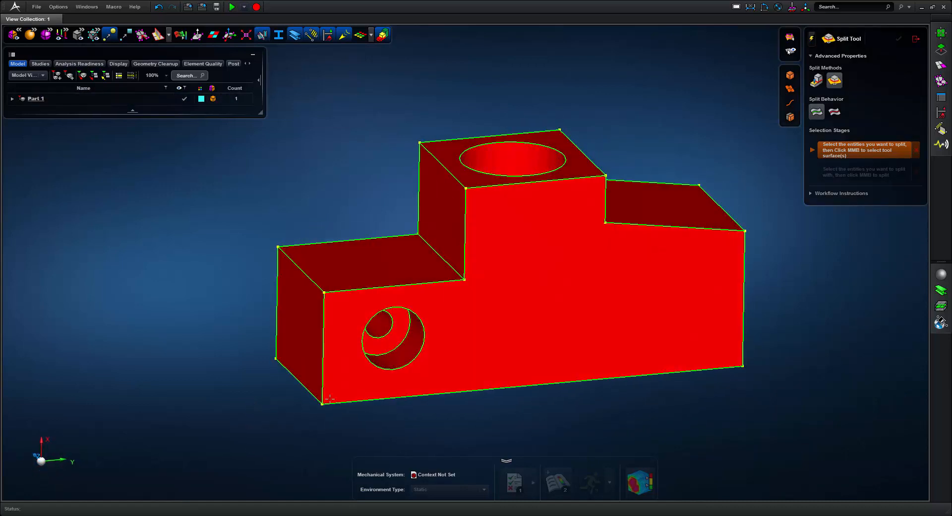
pyautogui.click(383, 349)
pyautogui.middleClick(404, 356)
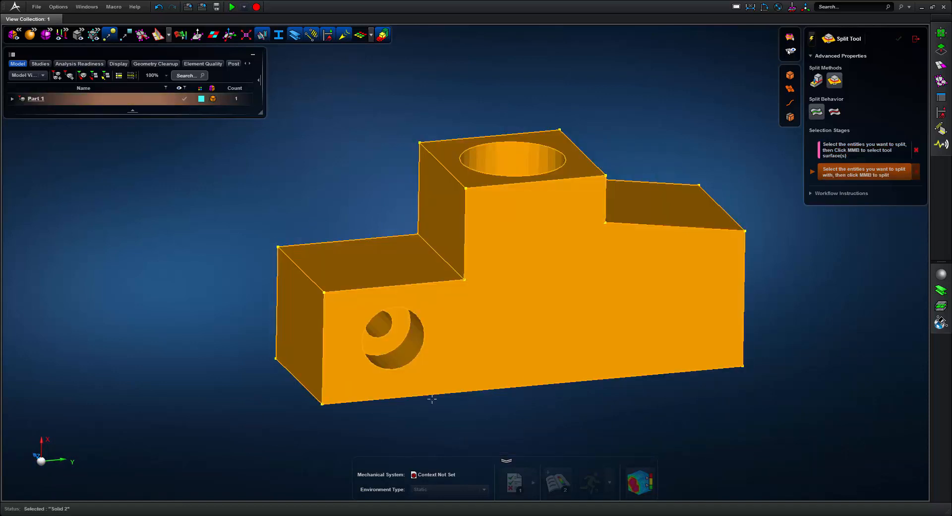
pyautogui.click(405, 355)
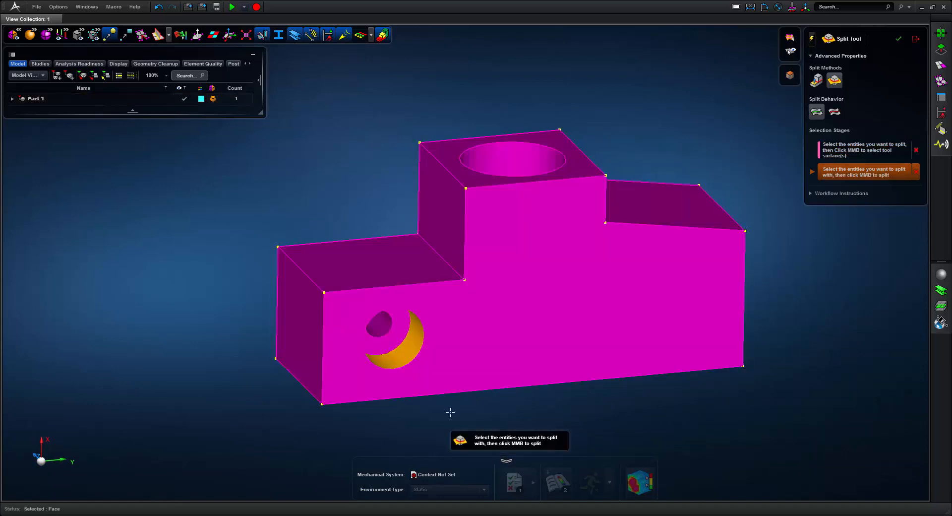
pyautogui.middleClick(450, 411)
# - Isolate the green cylindrical cell around the smaller bore of the side hole and fit it to the view
pyautogui.scroll(5, 415, 412)
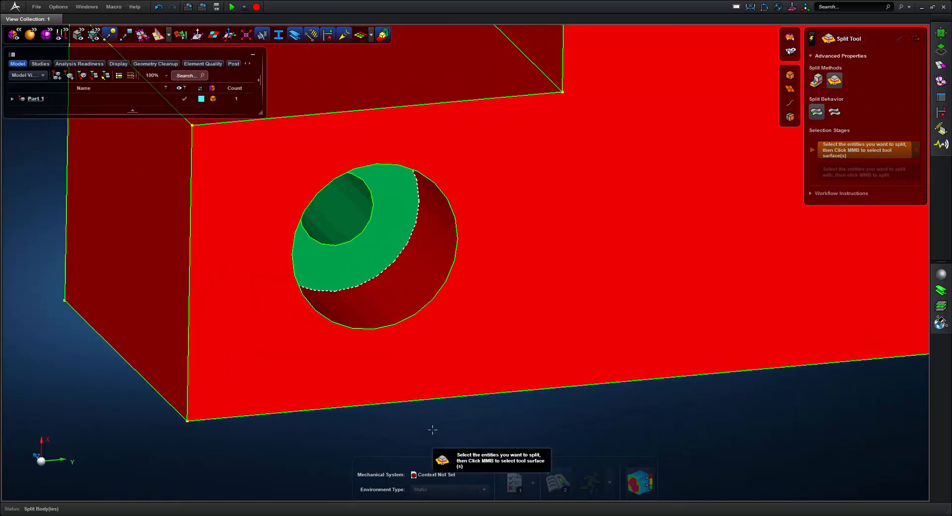
pyautogui.scroll(-3, 433, 427)
pyautogui.moveTo(433, 429)
pyautogui.mouseDown(button='middle')
pyautogui.moveTo(427, 407)
pyautogui.moveTo(440, 414)
pyautogui.mouseUp(button='middle')
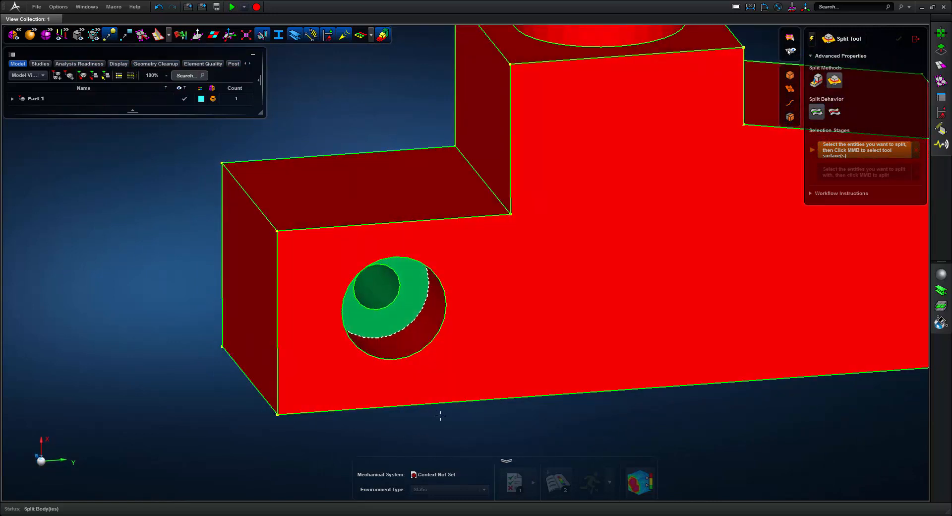
pyautogui.click(710, 72)
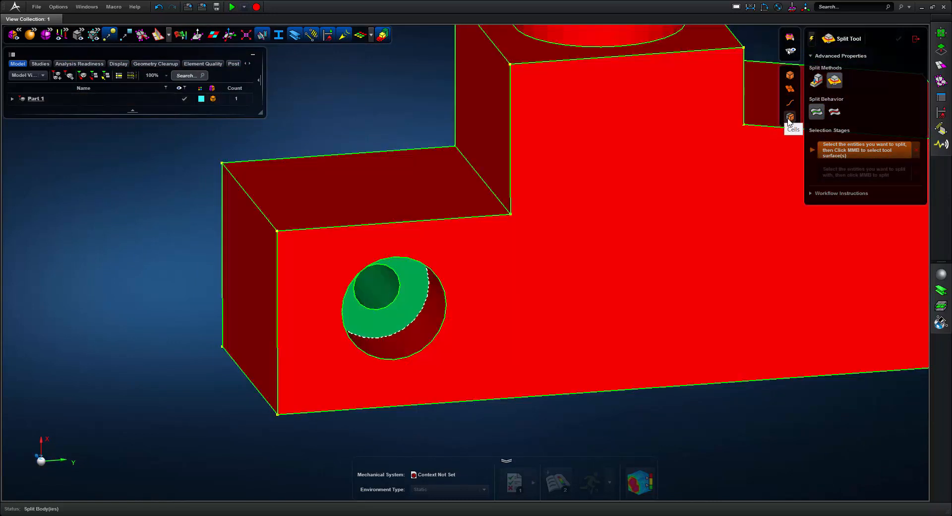
pyautogui.click(788, 116)
pyautogui.click(381, 288)
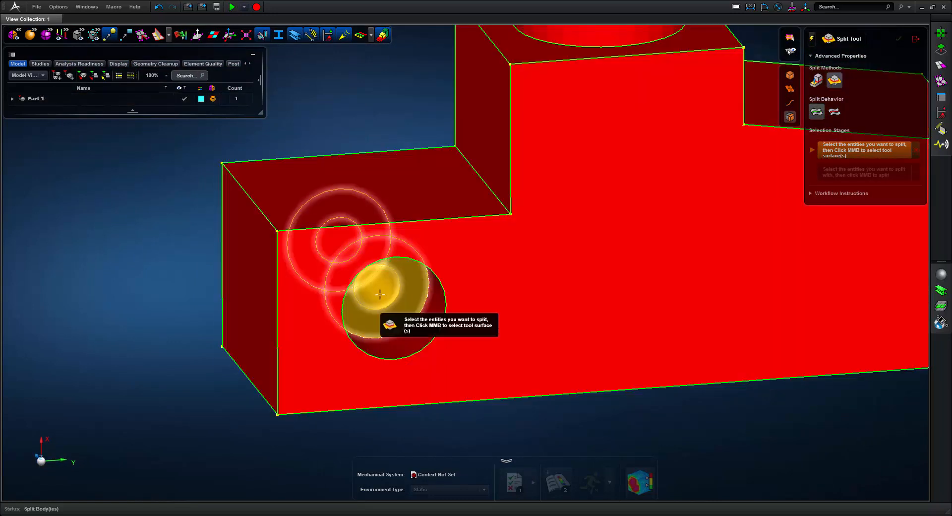
pyautogui.rightClick(380, 294)
pyautogui.click(403, 336)
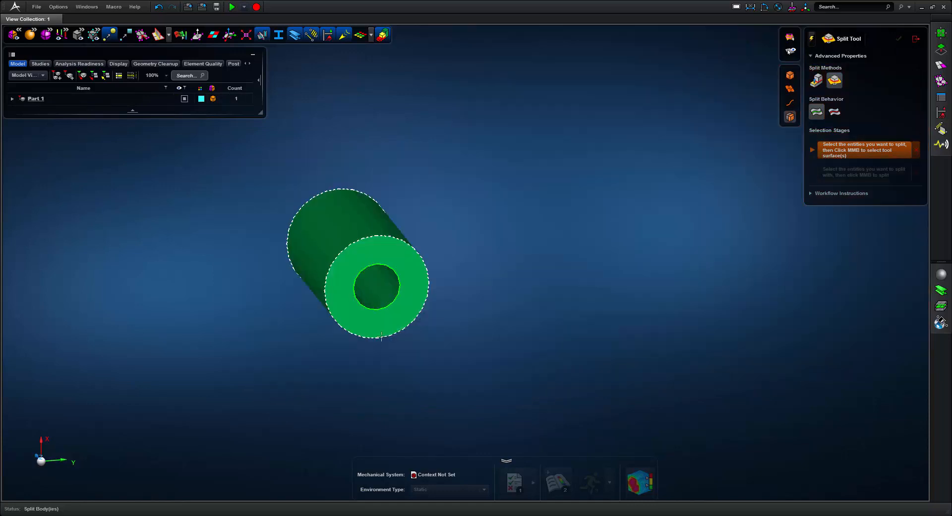
pyautogui.press('f')
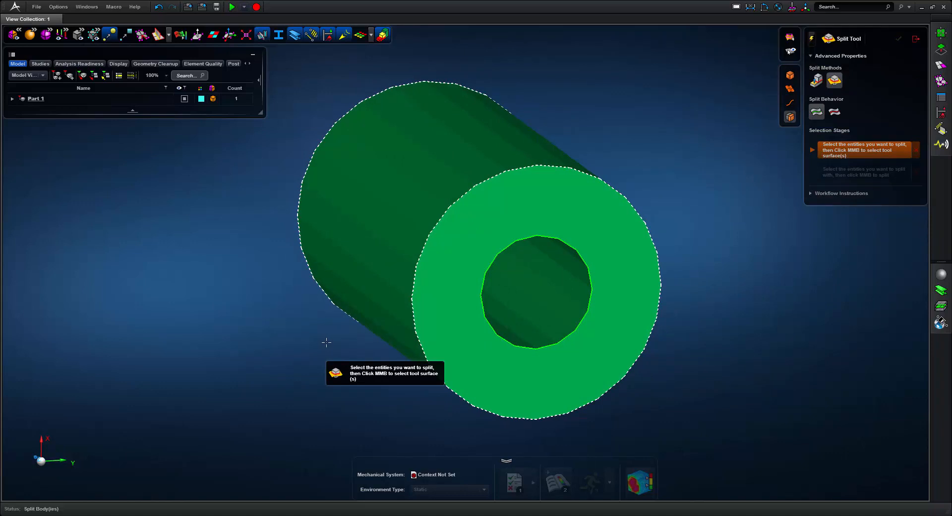
# - Hex mesh the isolated cylindrical cell with 2.5D Meshing at a mesh size of 10 mm
pyautogui.moveTo(326, 342); pyautogui.dragTo(357, 340, button='middle')
pyautogui.scroll(-3, 296, 342)
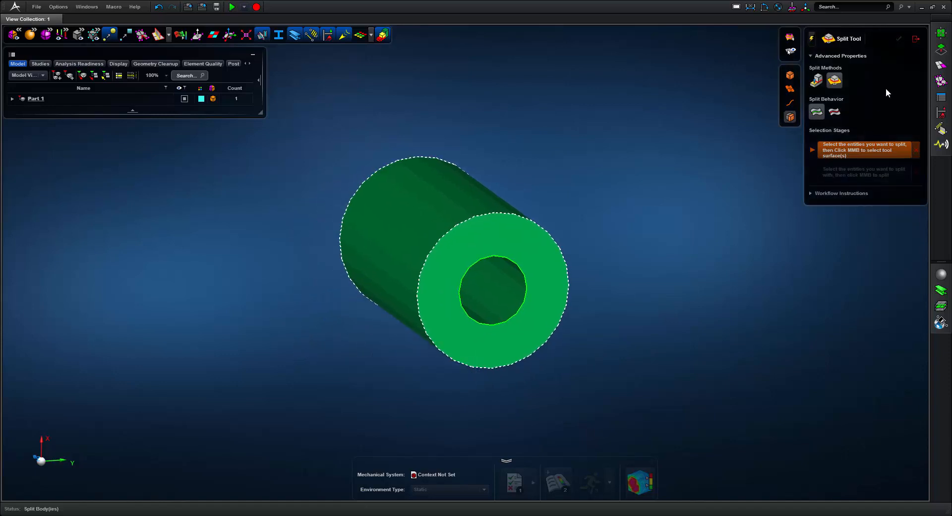
pyautogui.click(940, 65)
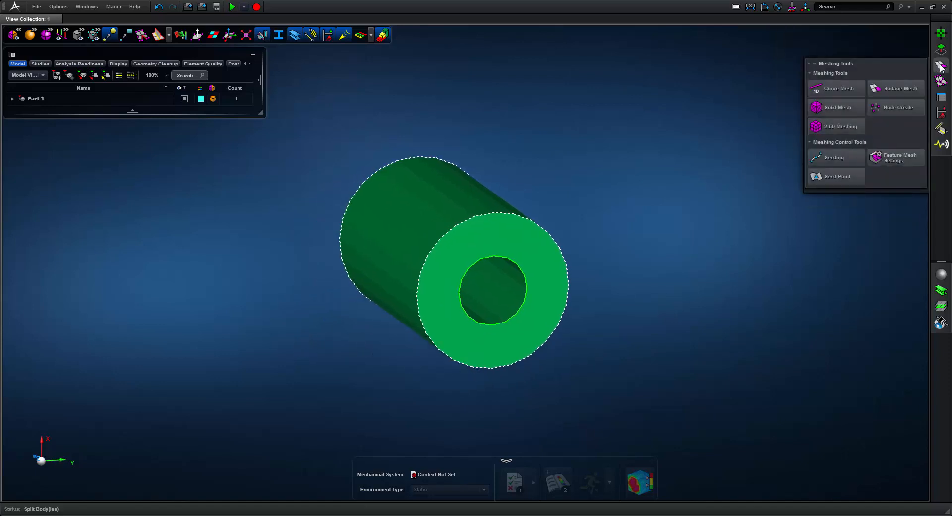
pyautogui.click(846, 127)
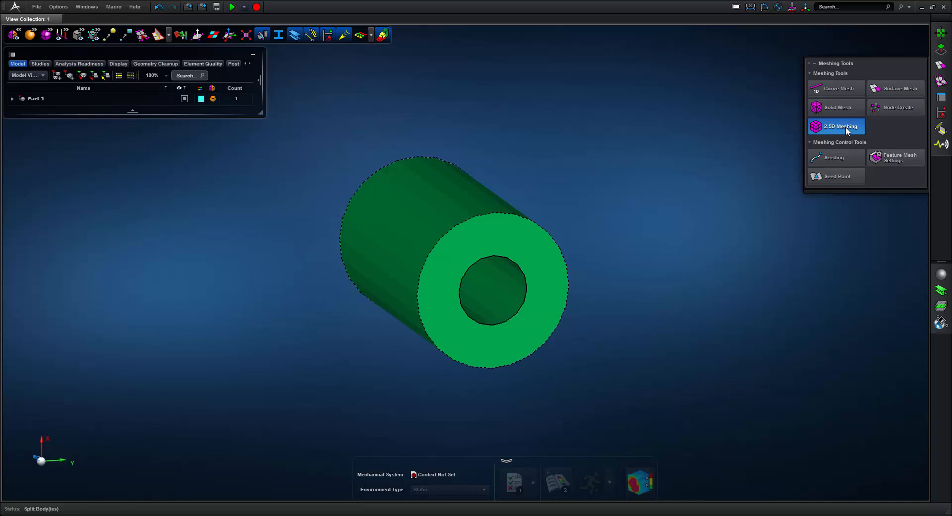
pyautogui.click(516, 268)
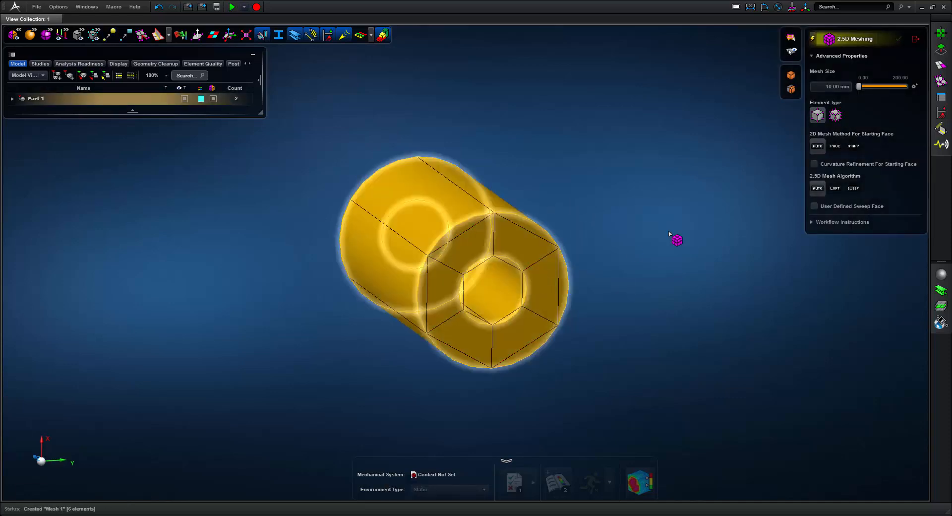
# - Refine the cylindrical cell's hex mesh to a mesh size of 1 mm
pyautogui.click(832, 86)
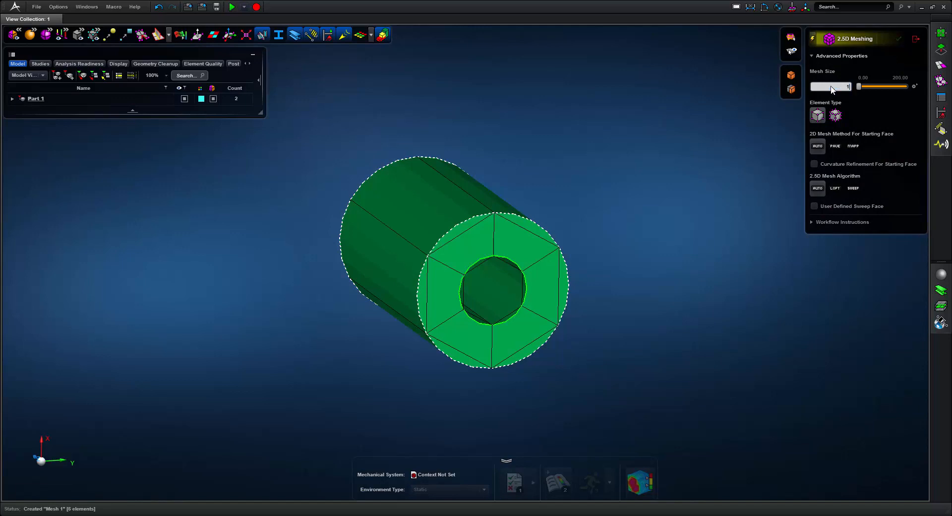
pyautogui.write('1')
pyautogui.press('Return')
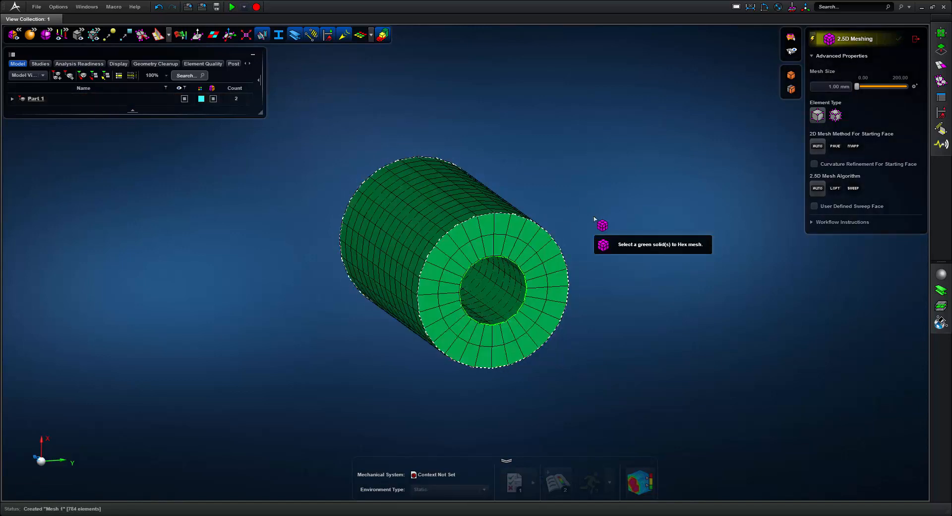
# - Refine the cylindrical cell's hex mesh further to a mesh size of 0.5 mm
pyautogui.moveTo(590, 230)
pyautogui.mouseDown(button='middle')
pyautogui.moveTo(611, 228)
pyautogui.moveTo(595, 229)
pyautogui.mouseUp(button='middle')
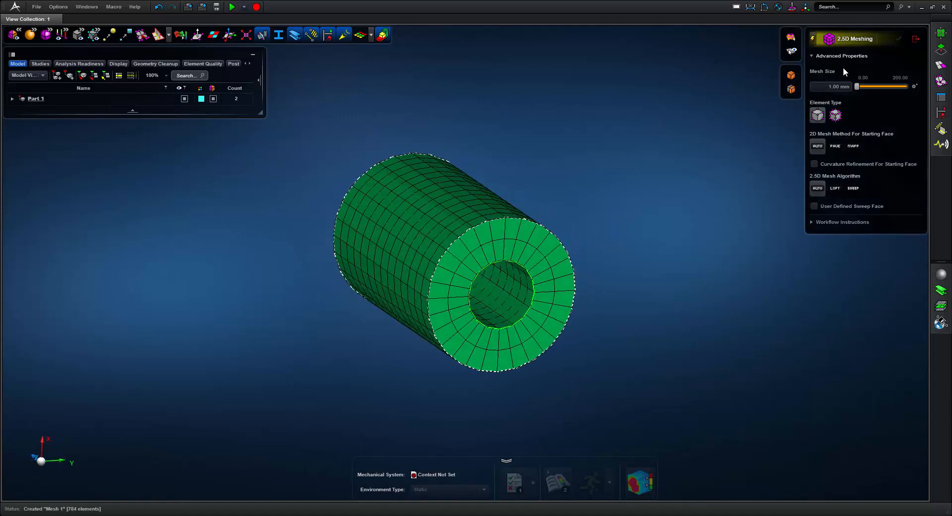
pyautogui.click(827, 87)
pyautogui.write('0.5')
pyautogui.press('Return')
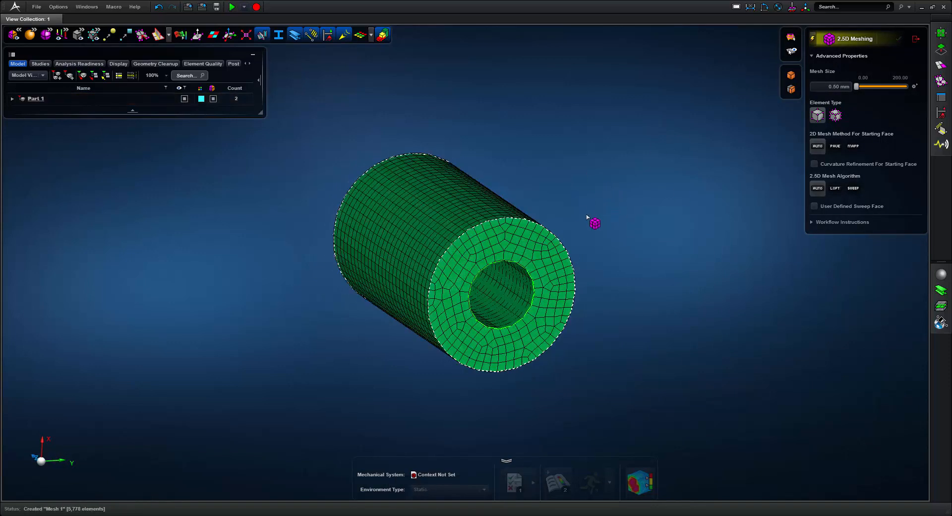
# - Expand Part 1 in the model tree and examine the element pattern on the cylindrical cell's faces
pyautogui.scroll(2, 584, 217)
pyautogui.scroll(-2, 584, 216)
pyautogui.moveTo(585, 216); pyautogui.dragTo(608, 207, button='right')
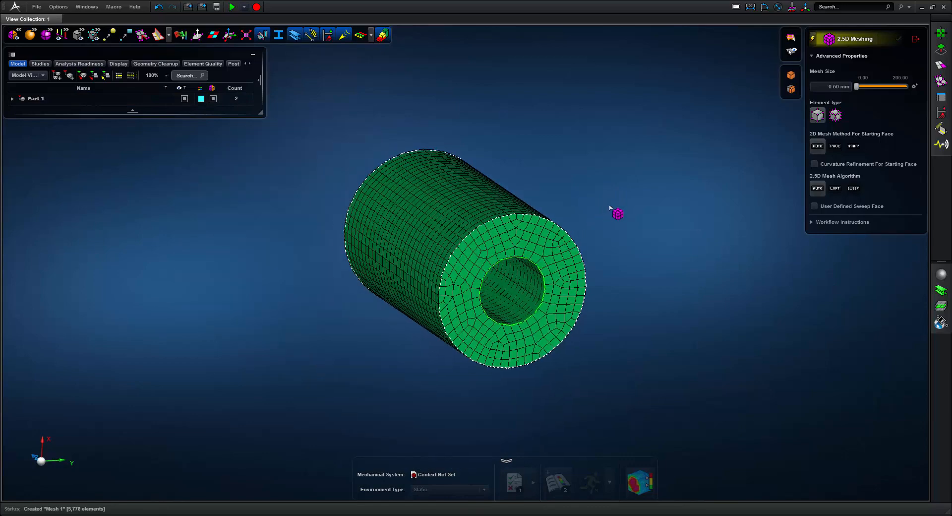
pyautogui.click(12, 98)
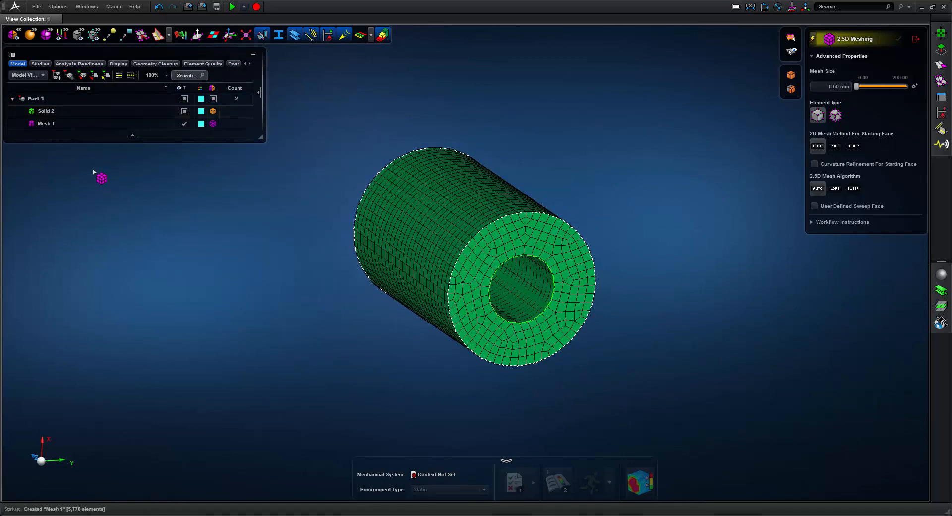
pyautogui.click(48, 123)
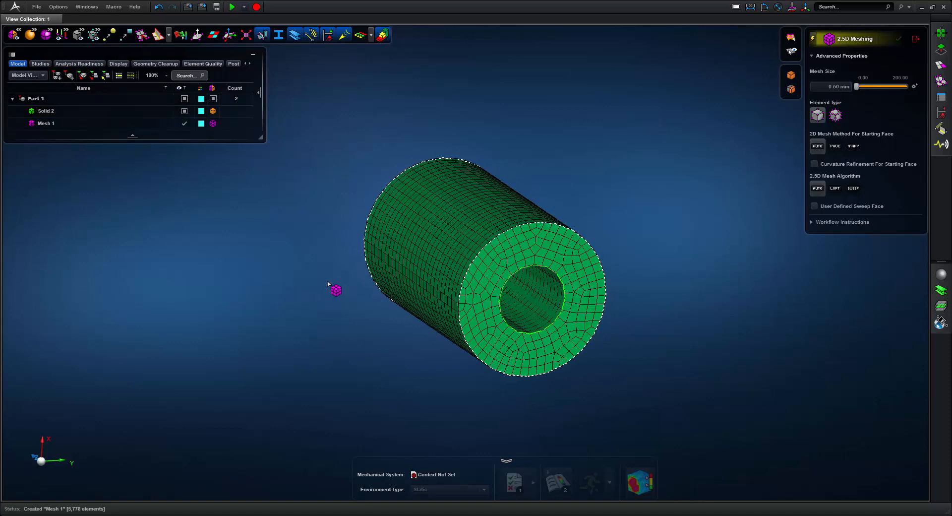
pyautogui.moveTo(328, 284); pyautogui.dragTo(315, 285, button='middle')
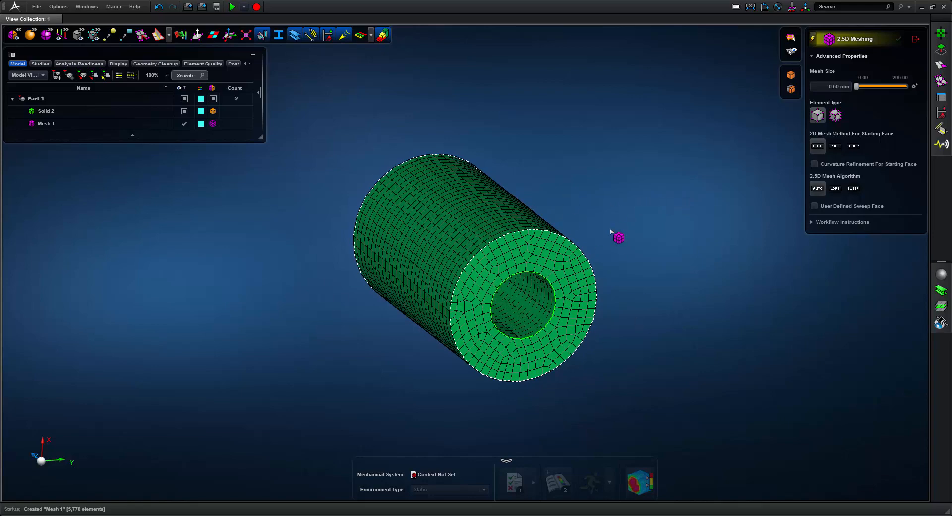
pyautogui.click(548, 269)
pyautogui.scroll(3, 533, 273)
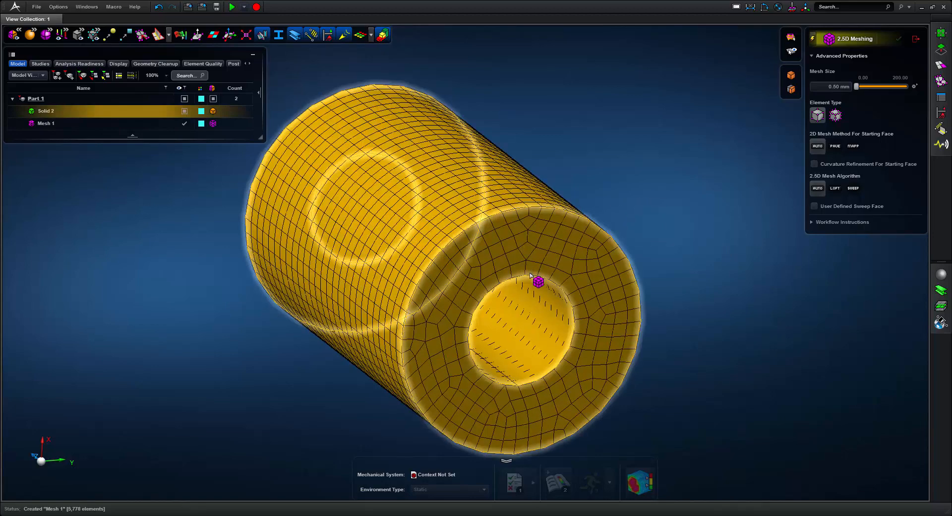
pyautogui.click(584, 170)
pyautogui.scroll(-2, 578, 174)
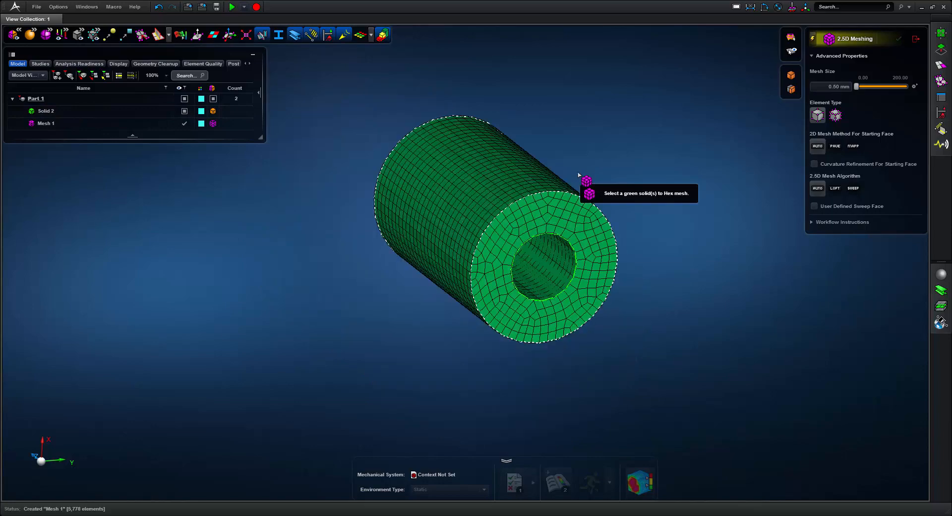
pyautogui.click(558, 242)
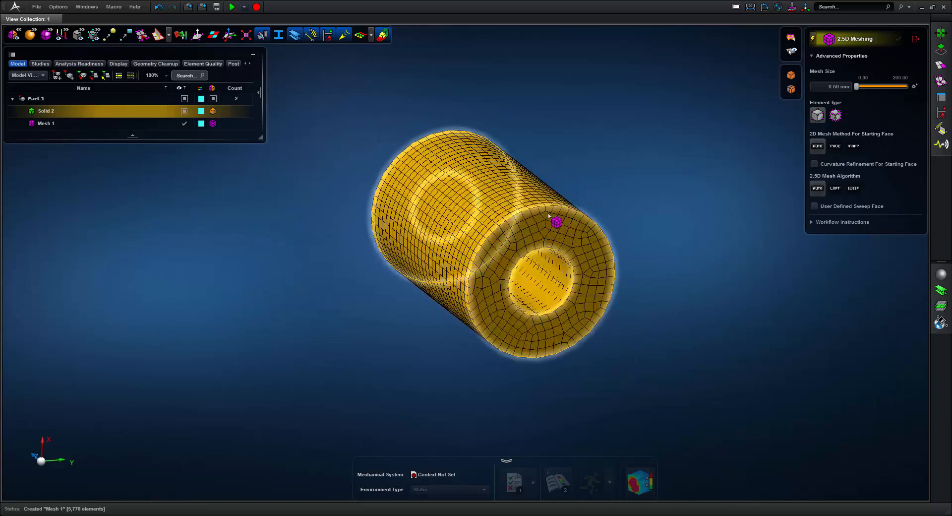
pyautogui.click(559, 181)
# - Delete Mesh 1 from Part 1
pyautogui.moveTo(578, 183)
pyautogui.mouseDown(button='middle')
pyautogui.moveTo(675, 174)
pyautogui.moveTo(578, 178)
pyautogui.moveTo(575, 168)
pyautogui.mouseUp(button='middle')
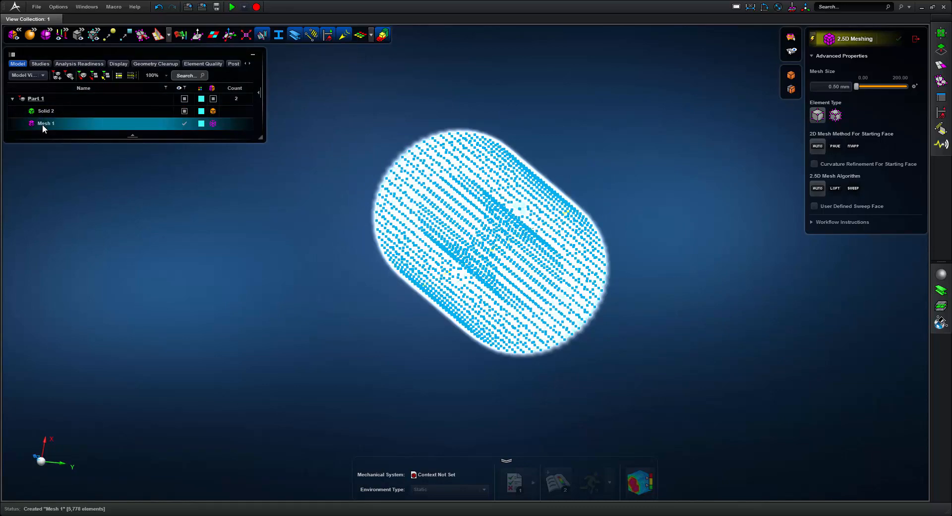
pyautogui.rightClick(43, 124)
pyautogui.click(59, 136)
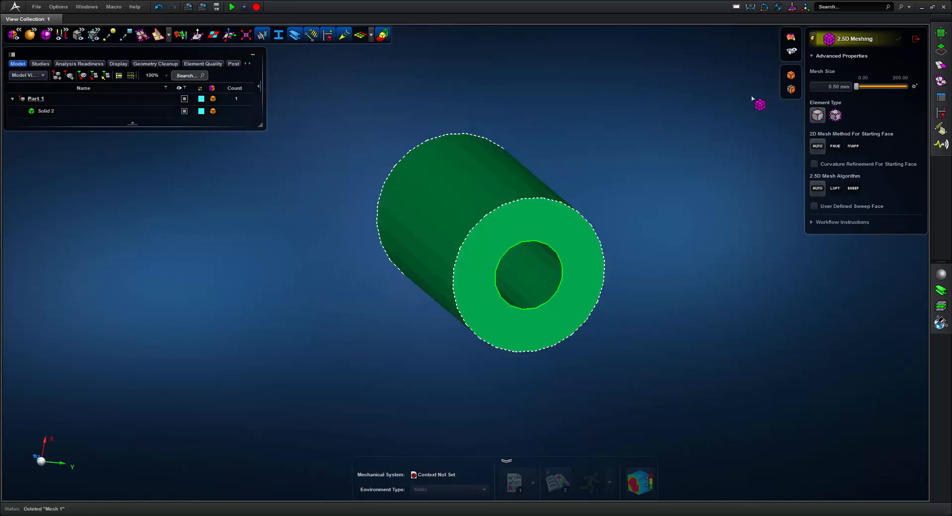
# - Surface-mesh the annular end face of the hollow cylindrical cell with a mesh size of 0.90 mm
pyautogui.click(938, 67)
pyautogui.click(905, 59)
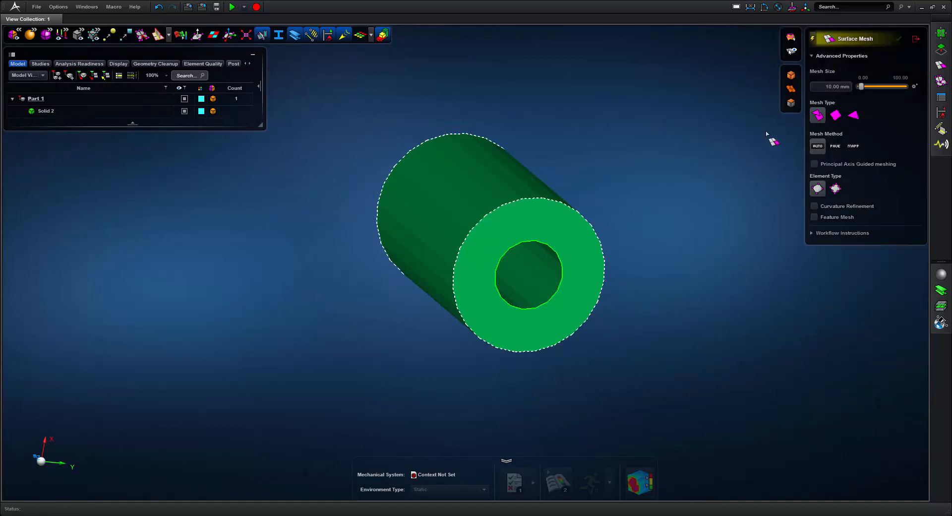
pyautogui.click(791, 103)
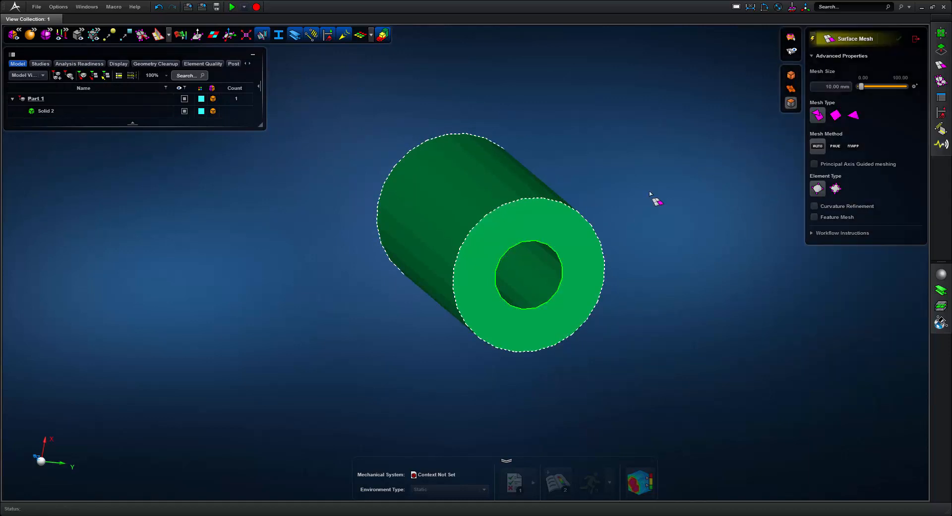
pyautogui.click(562, 239)
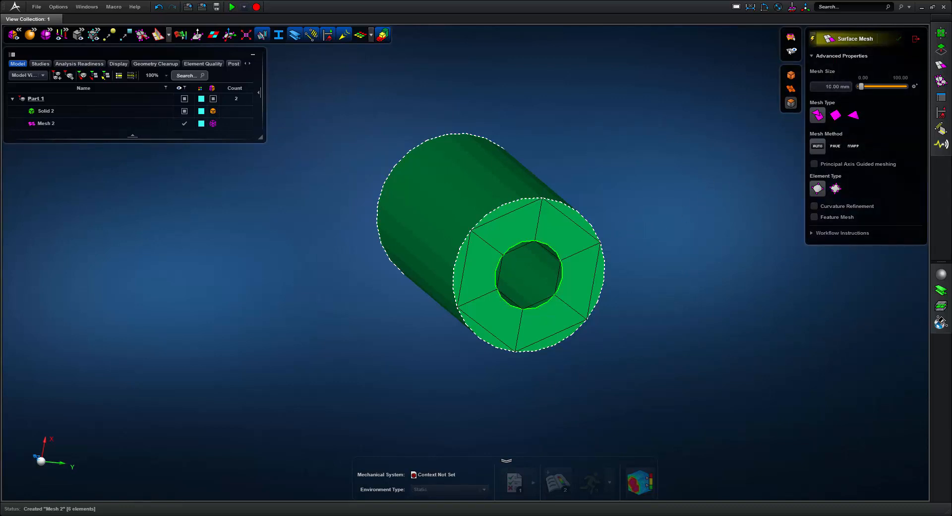
pyautogui.click(832, 86)
pyautogui.click(566, 238)
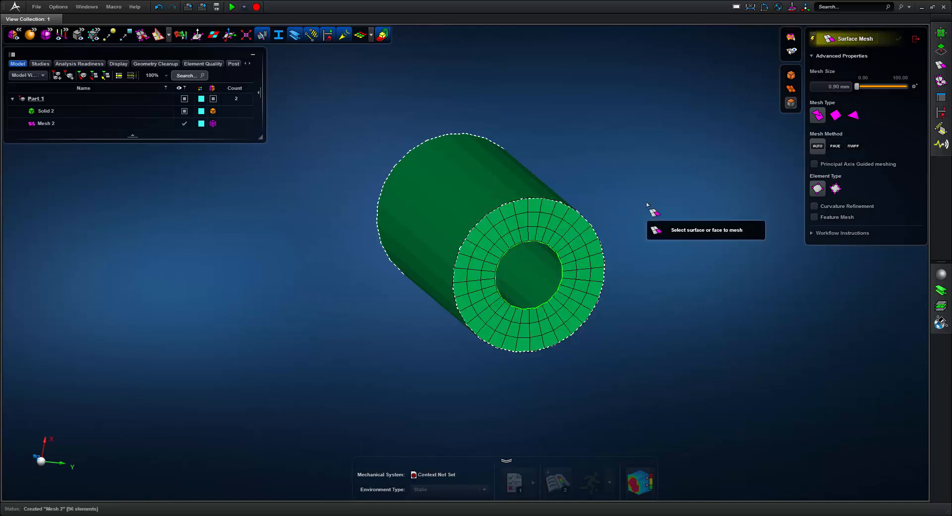
pyautogui.scroll(5, 615, 212)
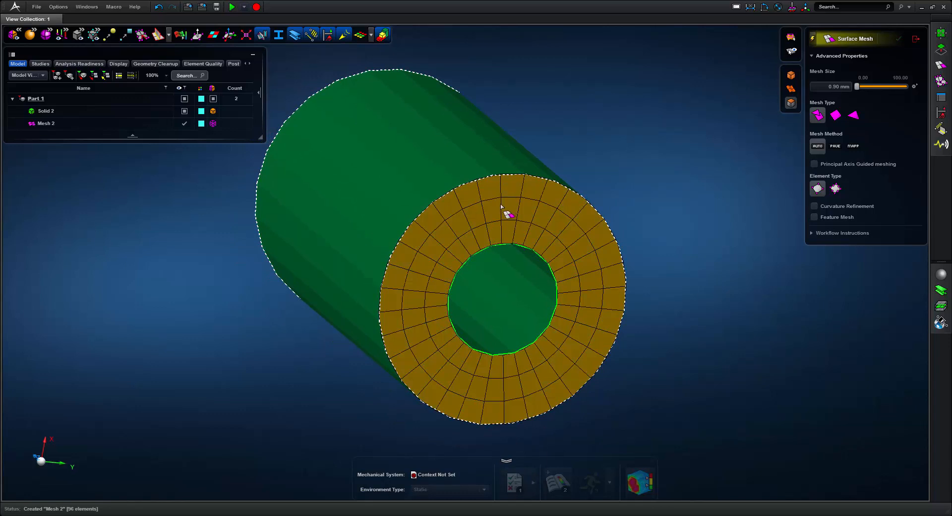
# - Hex mesh the hollow cylindrical cell from its meshed end face with 2.5D Meshing at a 1 mm mesh size
pyautogui.click(855, 39)
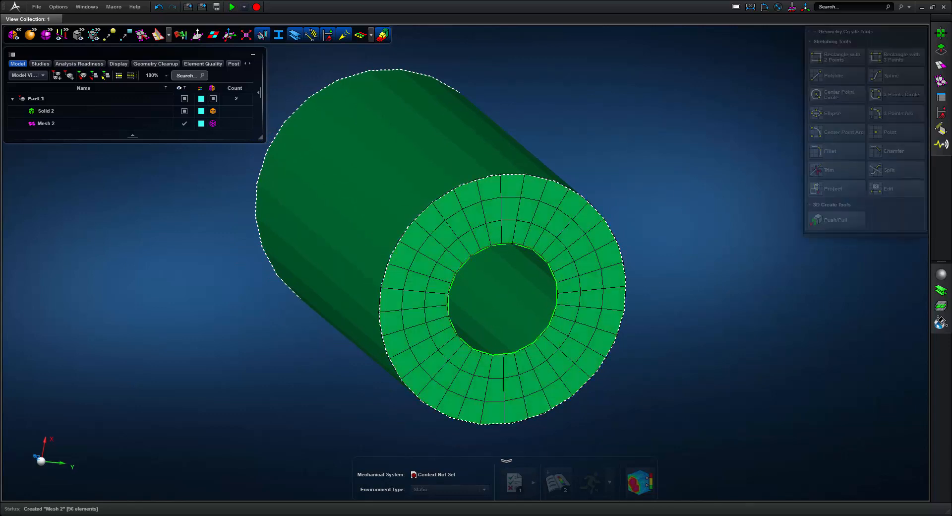
pyautogui.click(823, 95)
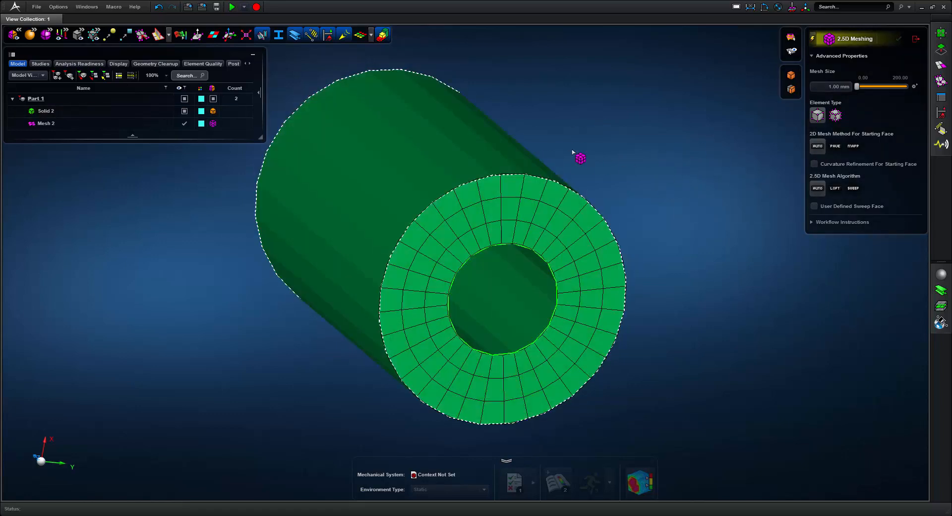
pyautogui.click(516, 154)
pyautogui.moveTo(600, 129); pyautogui.dragTo(618, 133, button='middle')
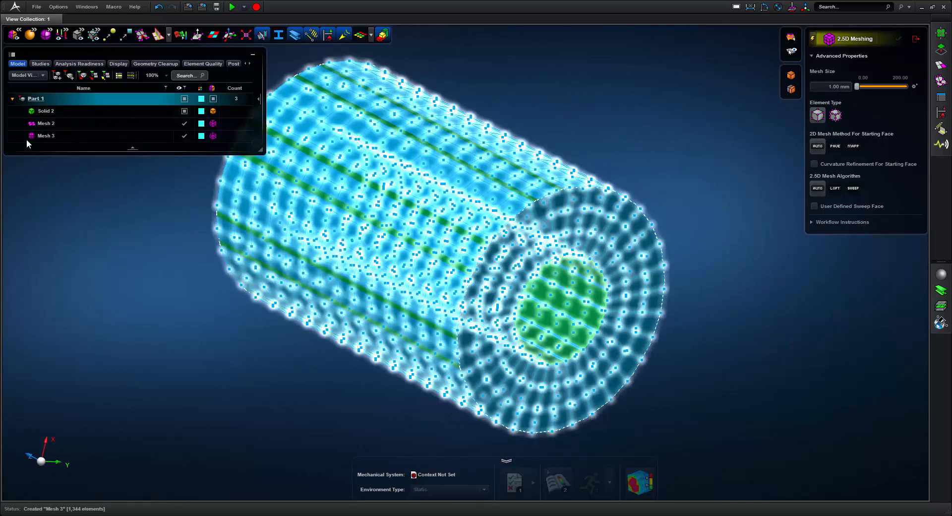
# - Hide Mesh 2 and examine the hex element pattern of Mesh 3 on the cylinder's end face and outer wall
pyautogui.click(167, 127)
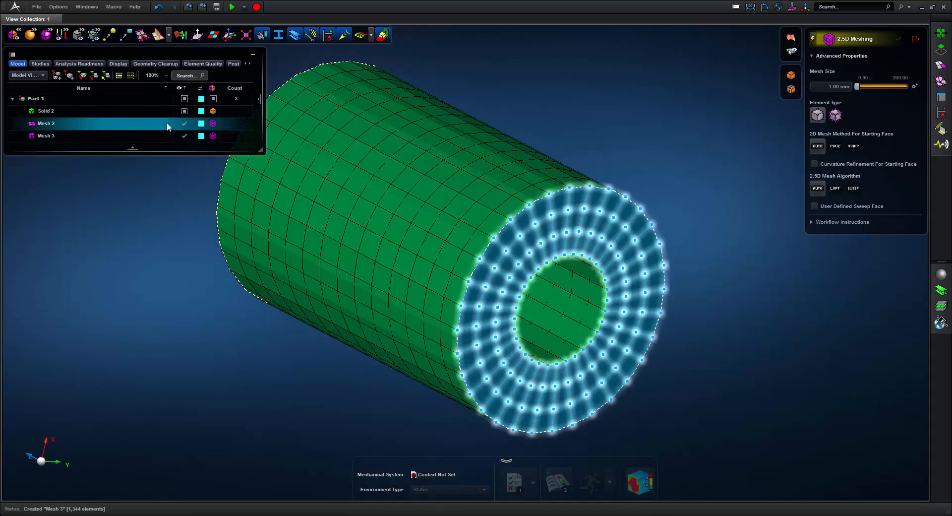
pyautogui.click(184, 123)
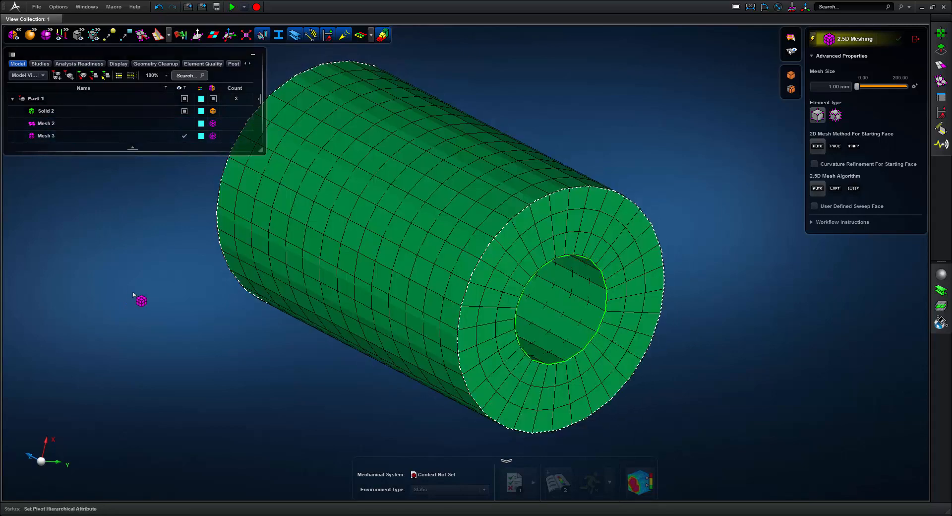
pyautogui.moveTo(138, 299); pyautogui.dragTo(166, 298, button='middle')
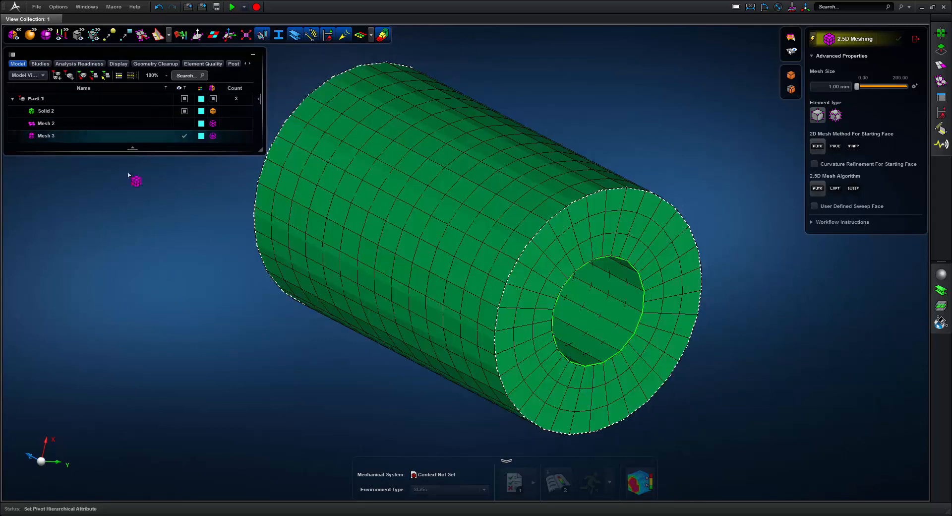
pyautogui.moveTo(130, 235)
pyautogui.mouseDown(button='middle')
pyautogui.moveTo(117, 231)
pyautogui.moveTo(219, 229)
pyautogui.moveTo(120, 229)
pyautogui.mouseUp(button='middle')
# - Delete Mesh 2 and Mesh 3 from Part 1
pyautogui.click(46, 123)
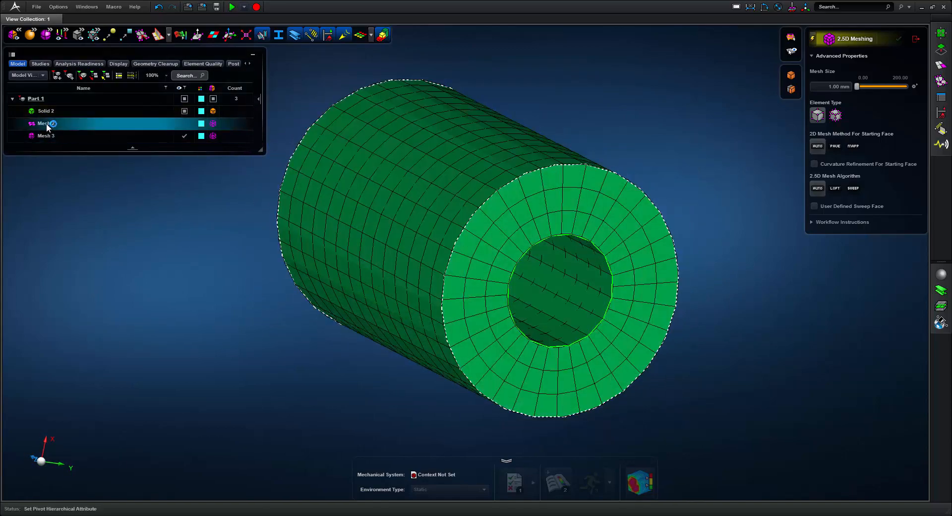
pyautogui.rightClick(46, 123)
pyautogui.click(67, 133)
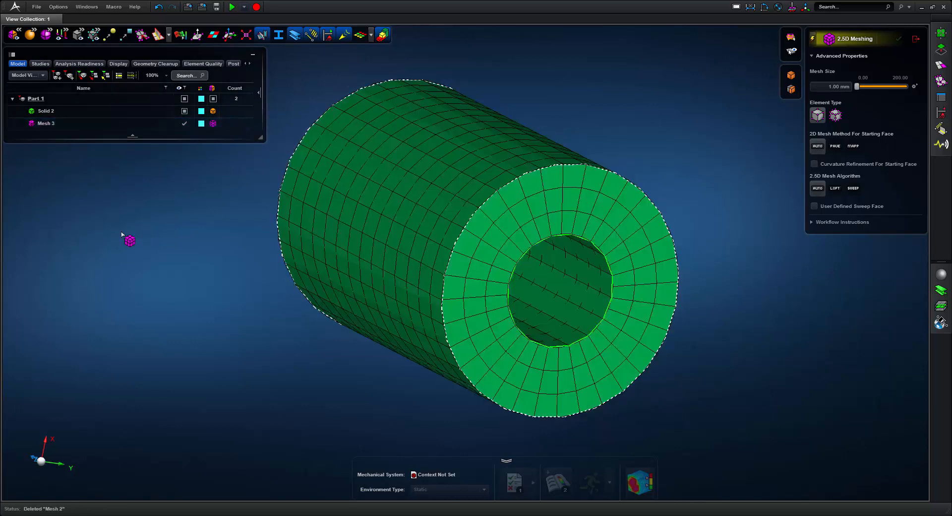
pyautogui.scroll(-5, 139, 246)
pyautogui.moveTo(142, 249); pyautogui.dragTo(194, 266, button='right')
pyautogui.rightClick(49, 125)
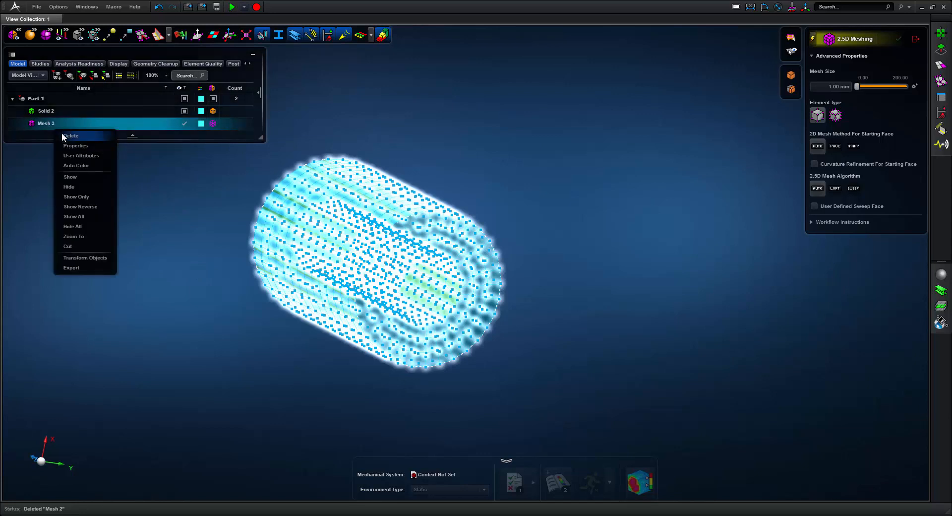
pyautogui.click(64, 136)
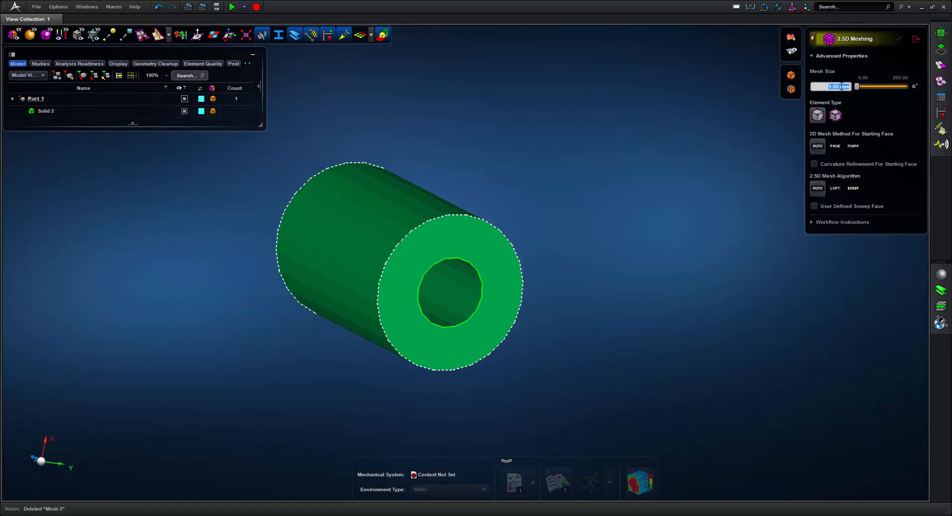
# - Hex mesh the hollow cylindrical cell with a mesh size of 0.90 mm and show all hidden cells of the block
pyautogui.press('Return')
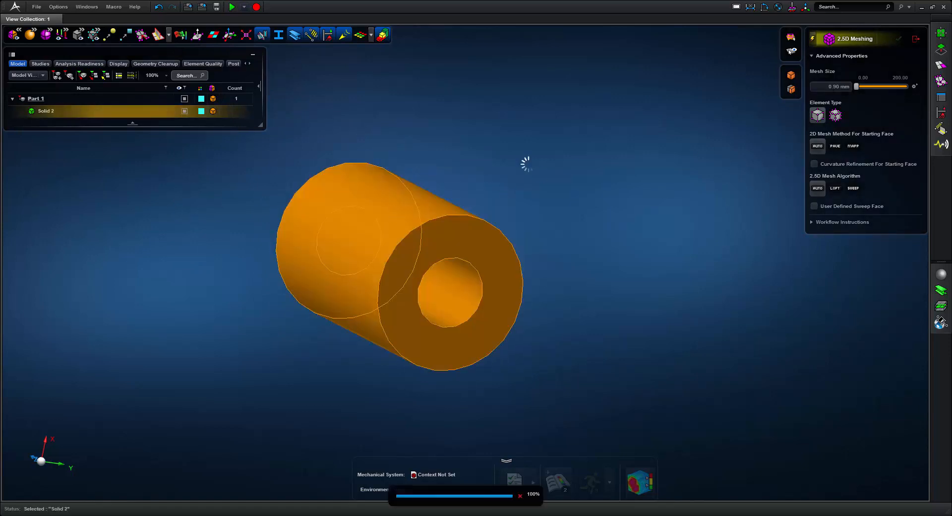
pyautogui.moveTo(542, 182); pyautogui.dragTo(547, 186, button='middle')
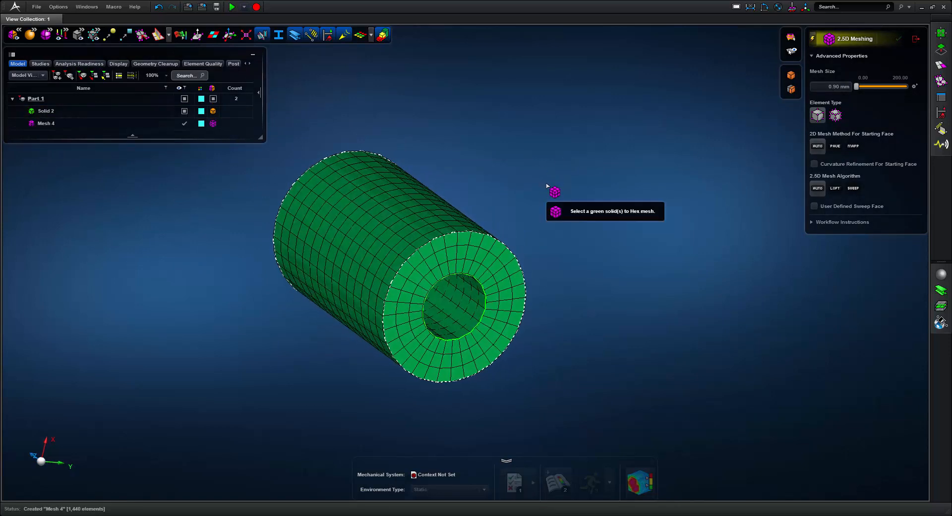
pyautogui.rightClick(502, 152)
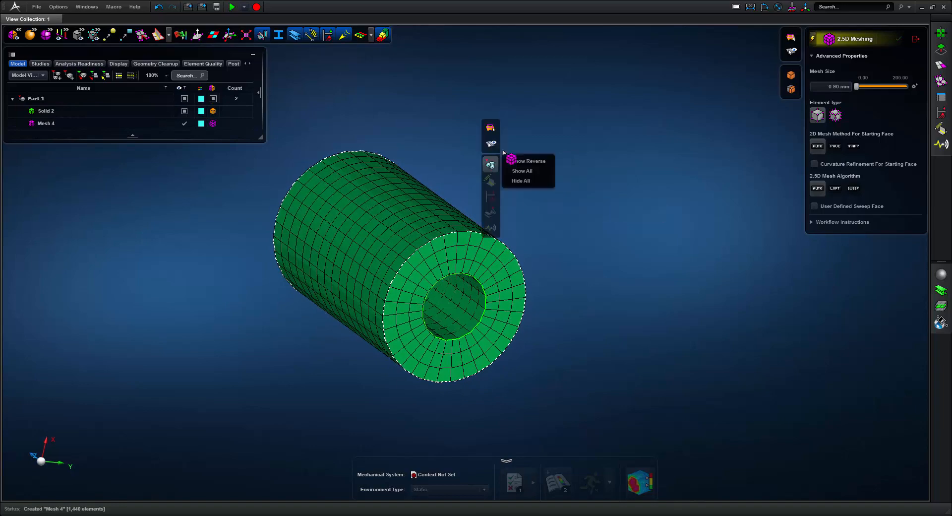
pyautogui.click(523, 171)
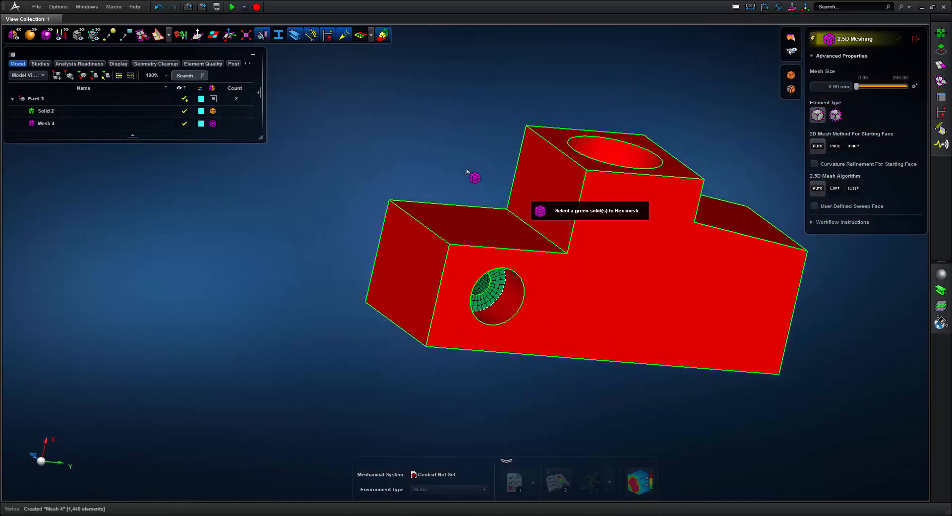
pyautogui.moveTo(467, 172); pyautogui.dragTo(422, 167, button='middle')
pyautogui.click(916, 39)
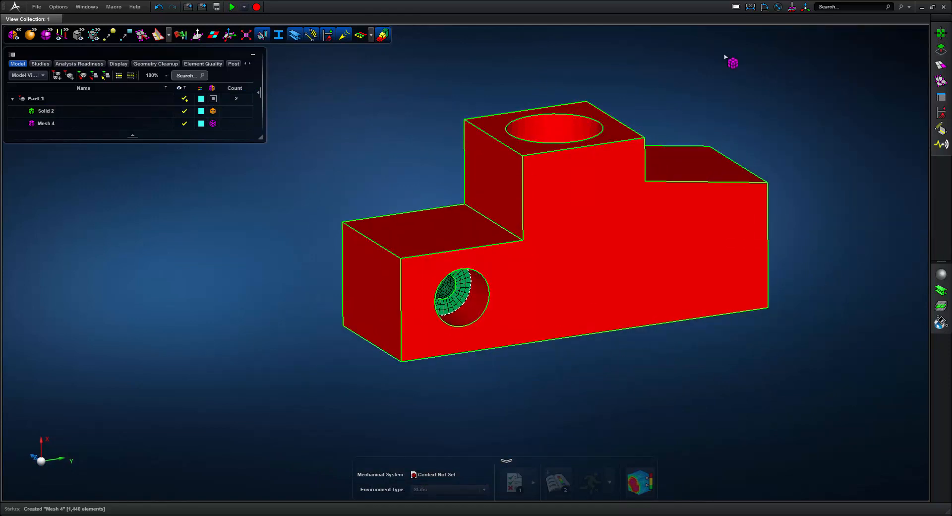
# - Split the stepped block's main cell with the vertical step face beside the lower end that contains the meshed cylinder
pyautogui.moveTo(676, 90); pyautogui.dragTo(609, 106, button='middle')
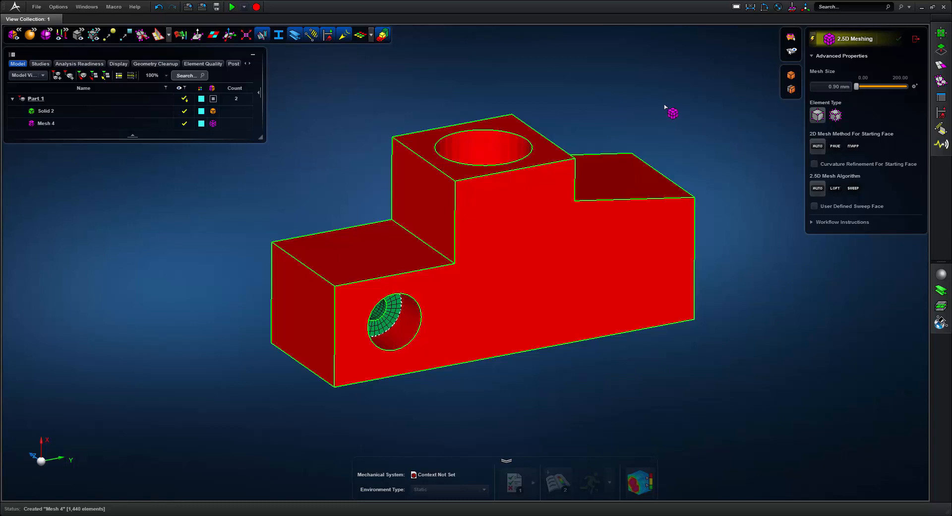
pyautogui.moveTo(673, 112); pyautogui.dragTo(677, 115, button='middle')
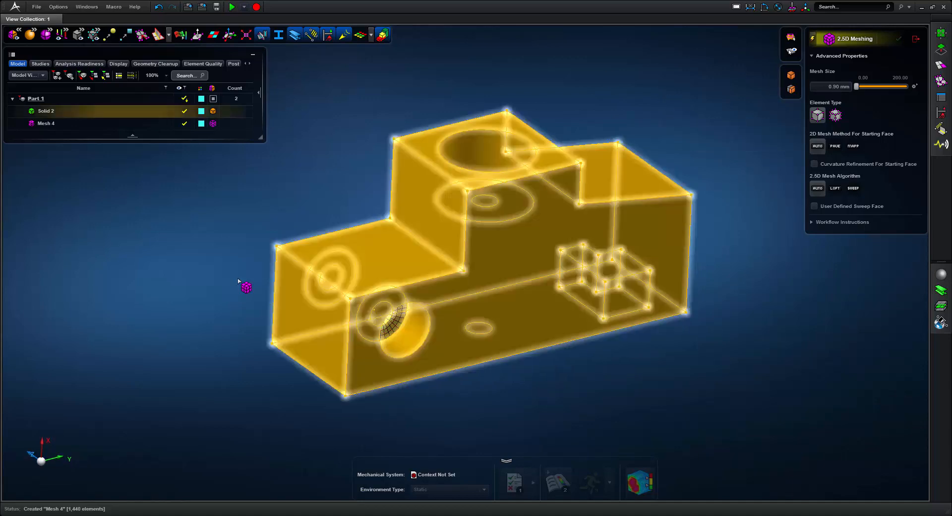
pyautogui.moveTo(709, 170)
pyautogui.mouseDown(button='middle')
pyautogui.moveTo(727, 180)
pyautogui.moveTo(724, 170)
pyautogui.mouseUp(button='middle')
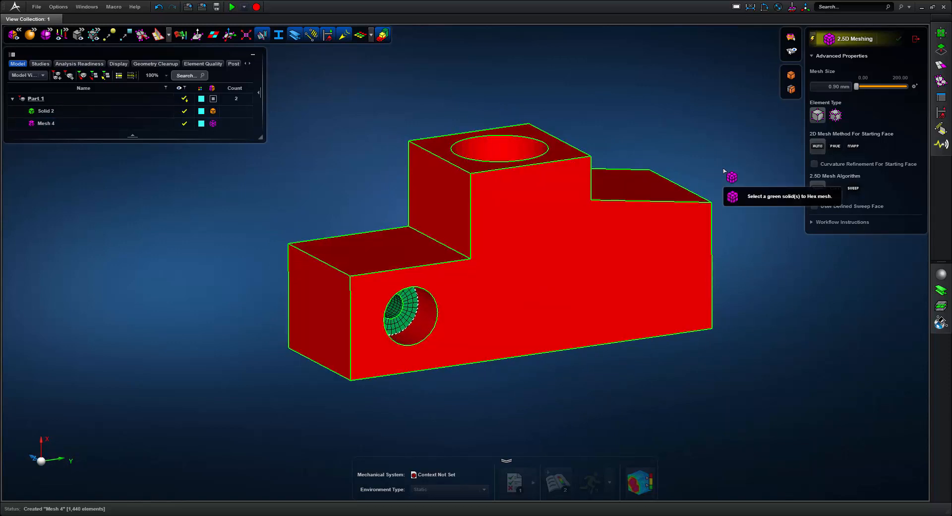
pyautogui.click(940, 52)
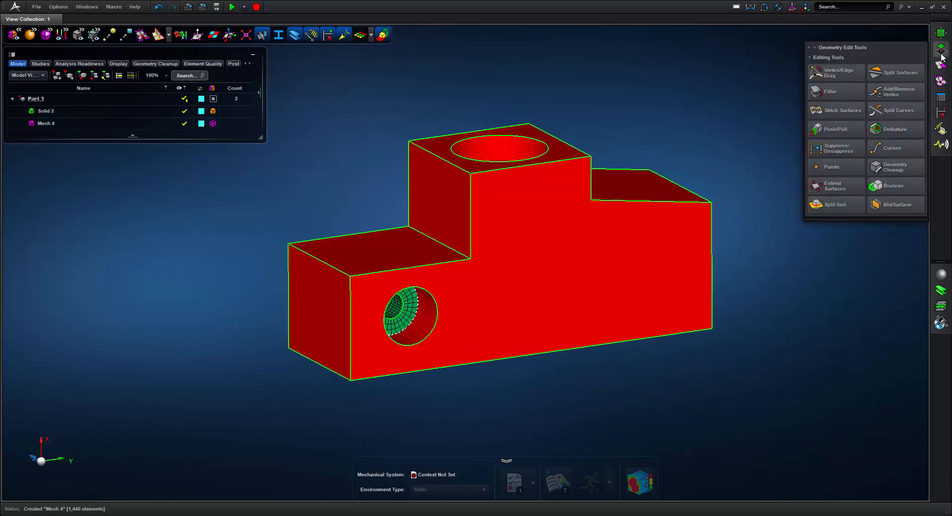
pyautogui.click(846, 204)
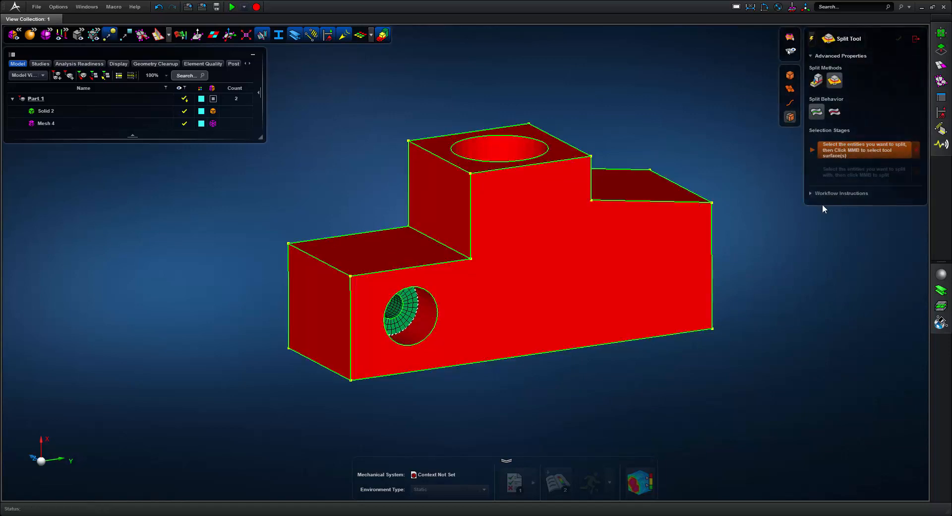
pyautogui.click(835, 81)
pyautogui.click(434, 189)
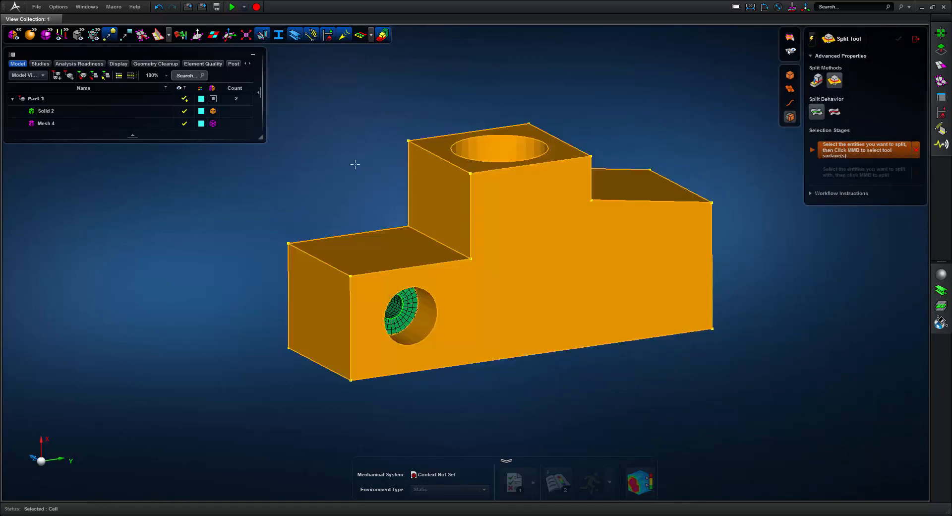
pyautogui.middleClick(435, 189)
pyautogui.click(434, 189)
pyautogui.middleClick(348, 161)
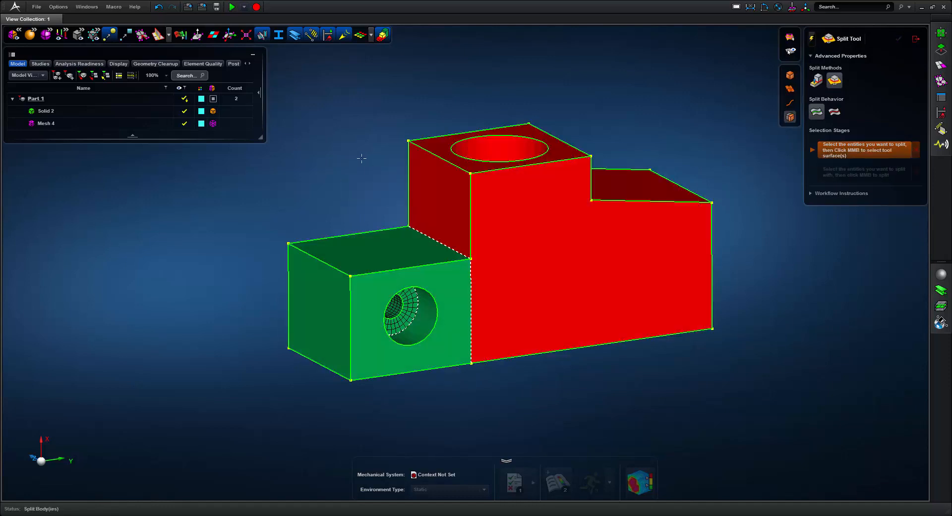
# - Split the remaining unmeshable cell with the cylindrical wall face of the large hole in the raised middle section
pyautogui.moveTo(355, 161); pyautogui.dragTo(362, 196, button='middle')
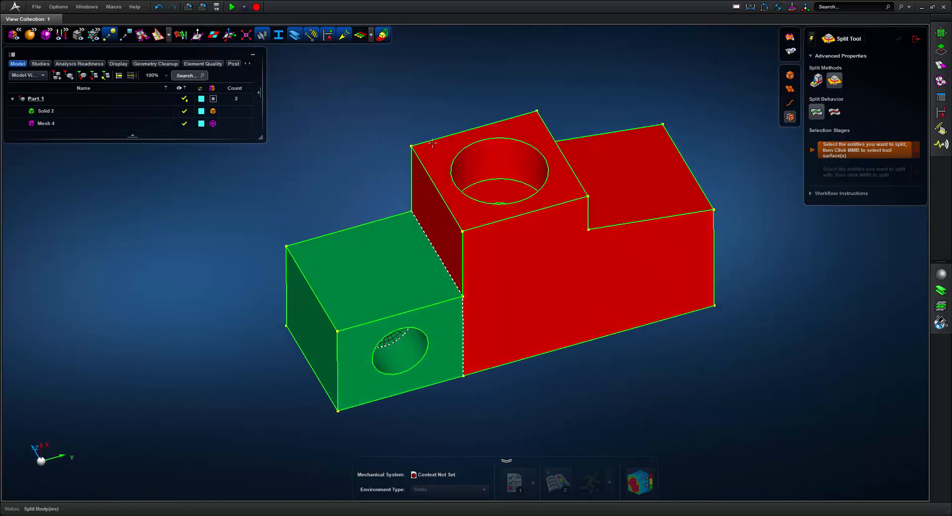
pyautogui.click(468, 201)
pyautogui.middleClick(438, 120)
pyautogui.click(514, 169)
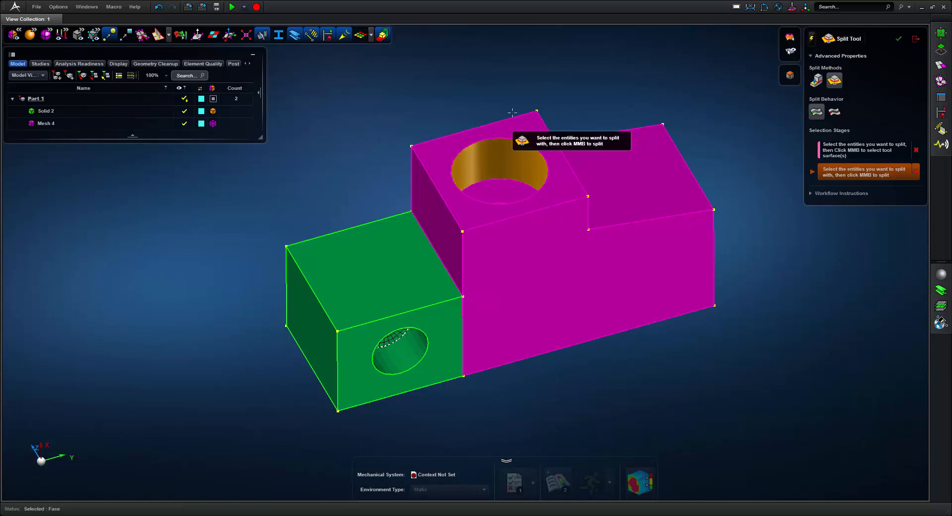
pyautogui.middleClick(511, 113)
# - Split the remaining unmeshable cell with the step face between the raised middle section and the lower far end
pyautogui.moveTo(510, 100); pyautogui.dragTo(480, 103, button='middle')
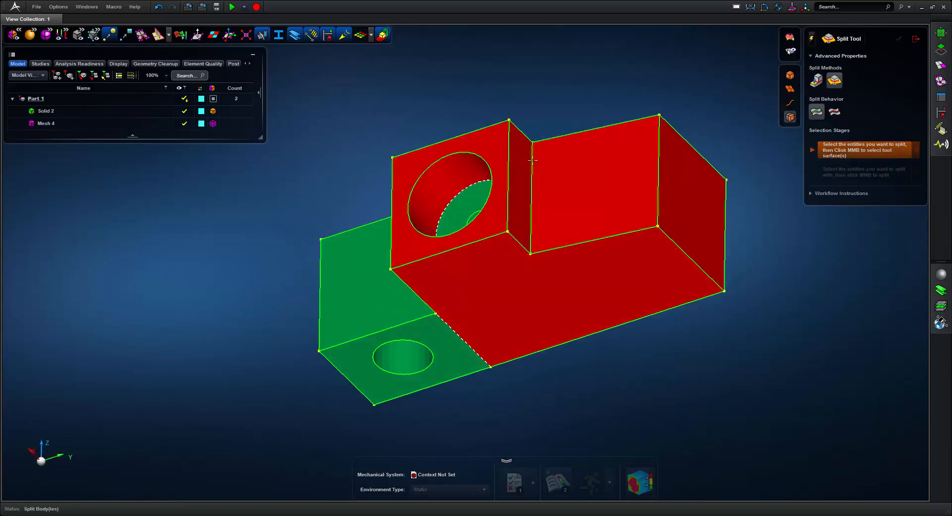
pyautogui.click(532, 156)
pyautogui.middleClick(532, 118)
pyautogui.click(521, 149)
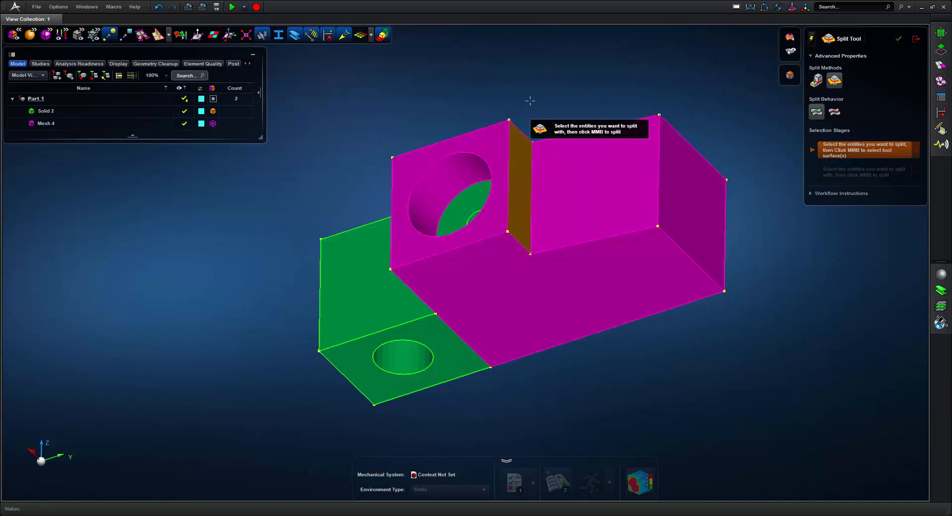
pyautogui.middleClick(536, 109)
# - Split the far end cell with all six side wall faces of its L-shaped pocket
pyautogui.moveTo(538, 103); pyautogui.dragTo(593, 137, button='middle')
pyautogui.moveTo(707, 361); pyautogui.dragTo(703, 312, button='middle')
pyautogui.click(702, 312)
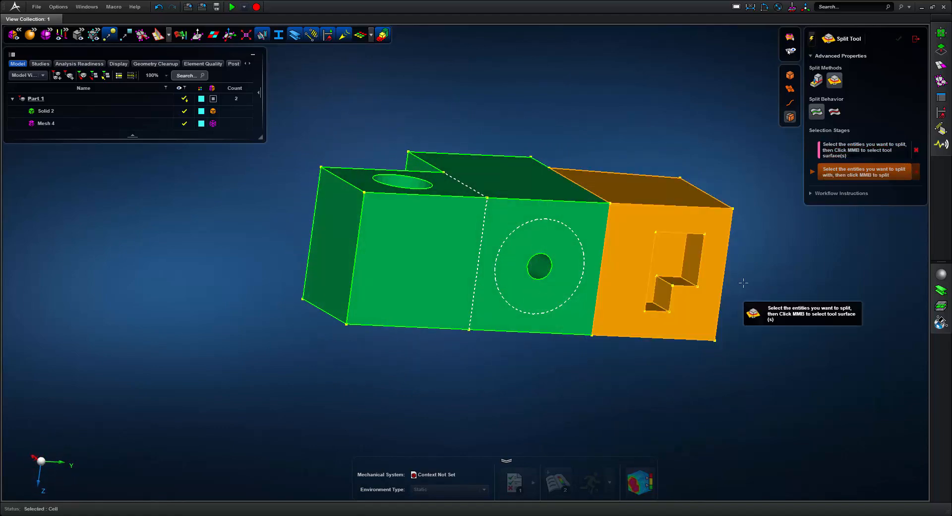
pyautogui.middleClick(702, 312)
pyautogui.scroll(5, 718, 297)
pyautogui.click(549, 265)
pyautogui.click(476, 280)
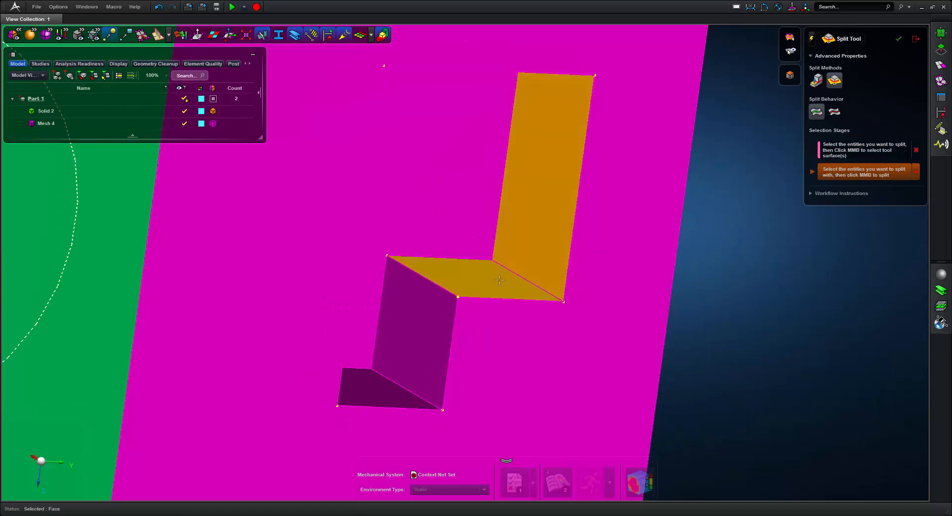
pyautogui.click(412, 337)
pyautogui.click(391, 397)
pyautogui.moveTo(478, 387); pyautogui.dragTo(436, 384, button='middle')
pyautogui.click(268, 262)
pyautogui.moveTo(267, 261); pyautogui.dragTo(379, 199, button='middle')
pyautogui.click(379, 199)
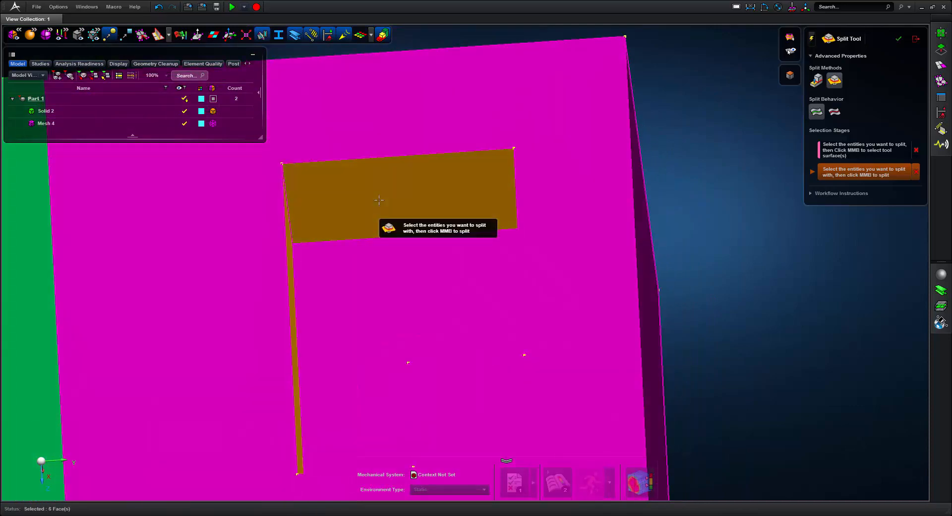
pyautogui.middleClick(379, 199)
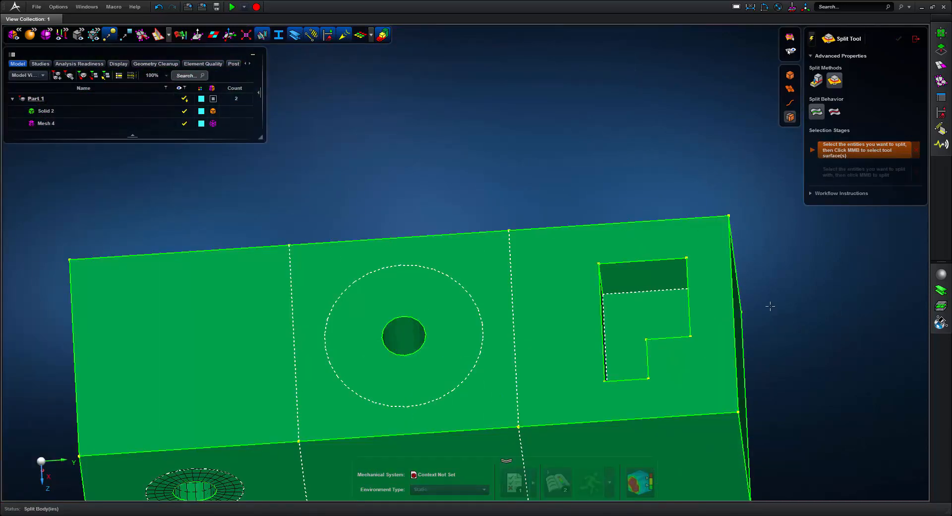
# - Review the finished cell splits from all around the stepped block and close the Split Tool
pyautogui.moveTo(771, 338); pyautogui.dragTo(784, 372, button='middle')
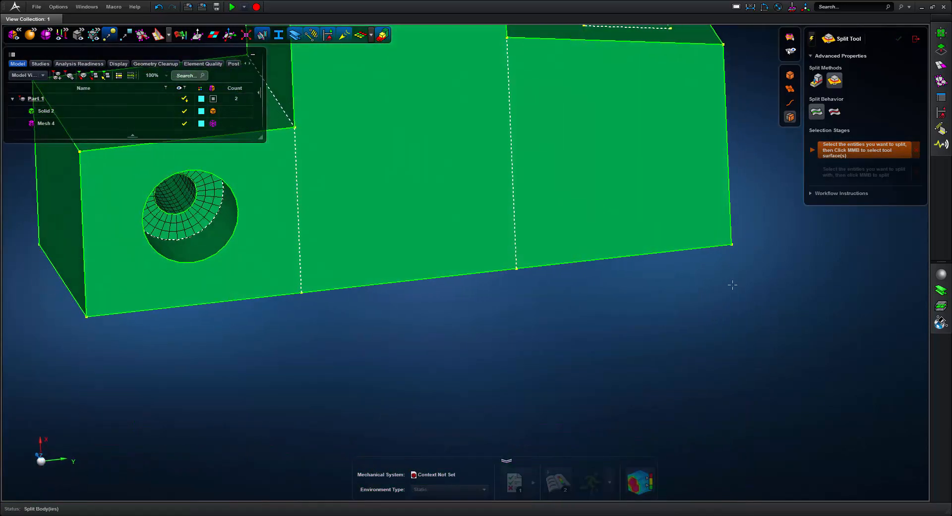
pyautogui.moveTo(733, 288); pyautogui.dragTo(755, 353, button='right')
pyautogui.scroll(-3, 779, 415)
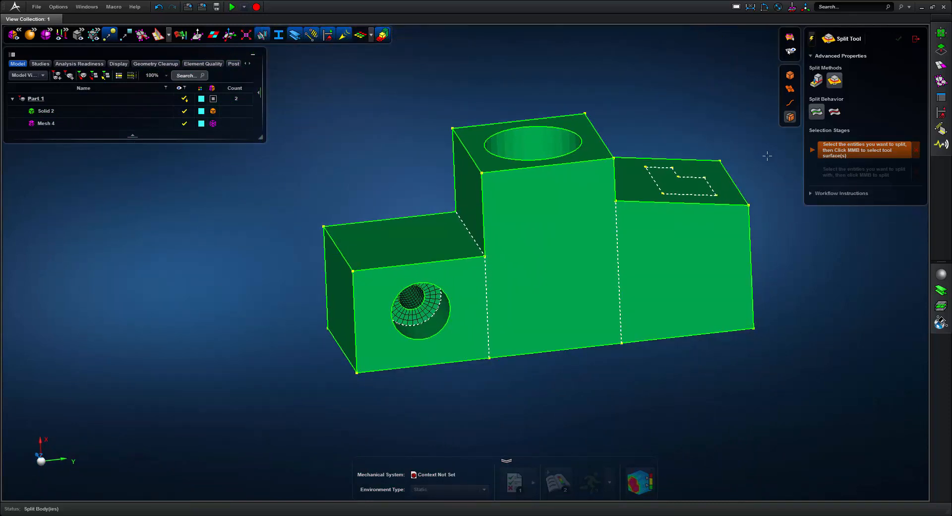
pyautogui.moveTo(736, 128); pyautogui.dragTo(739, 136, button='middle')
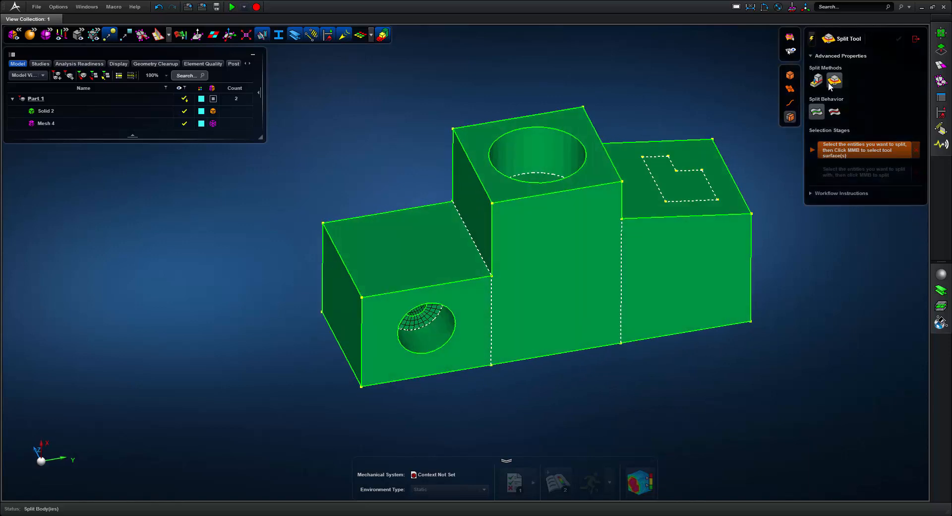
pyautogui.click(914, 38)
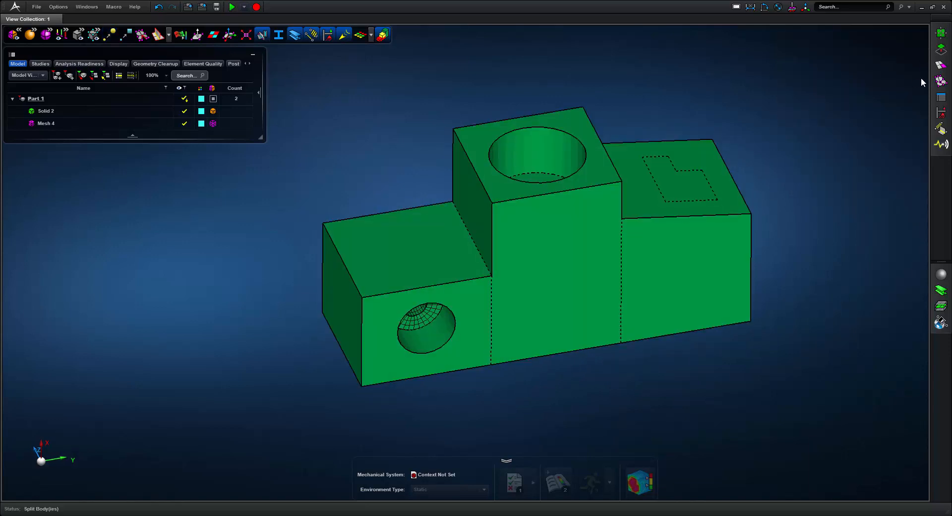
# - Hex mesh the lower end, raised middle and far end cells individually with 2.5D Meshing at a 0.90 mm mesh size
pyautogui.click(940, 69)
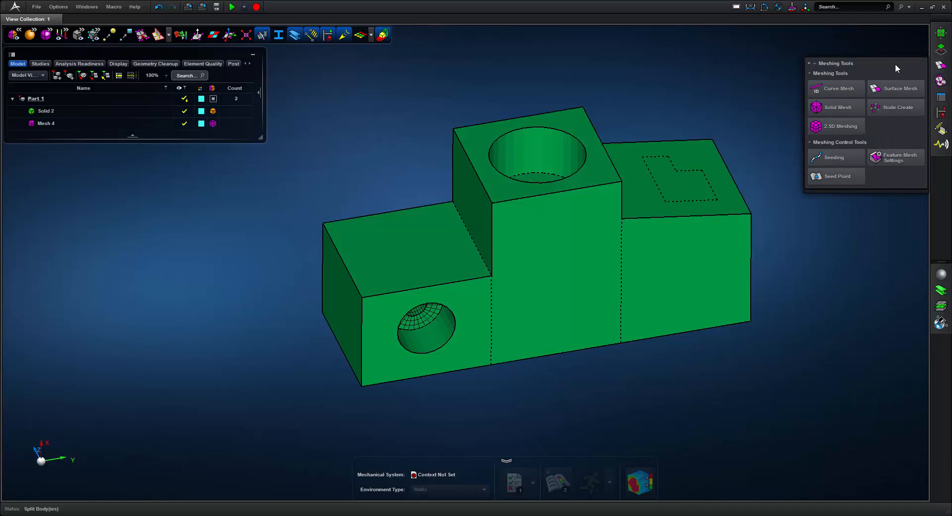
pyautogui.click(843, 127)
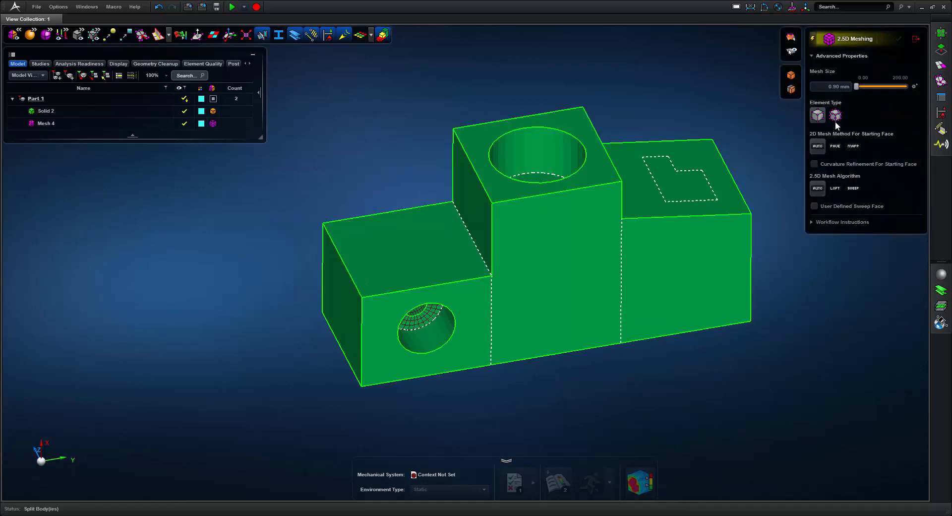
pyautogui.click(791, 90)
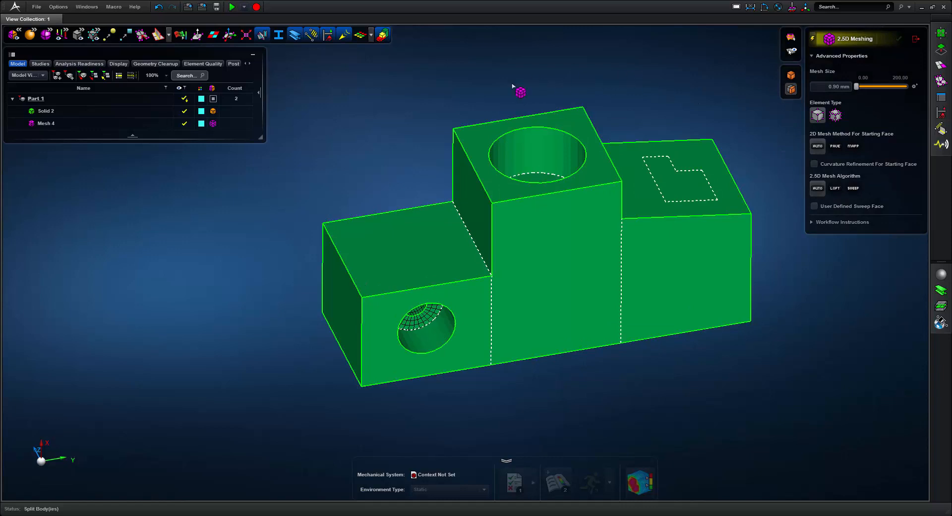
pyautogui.click(355, 248)
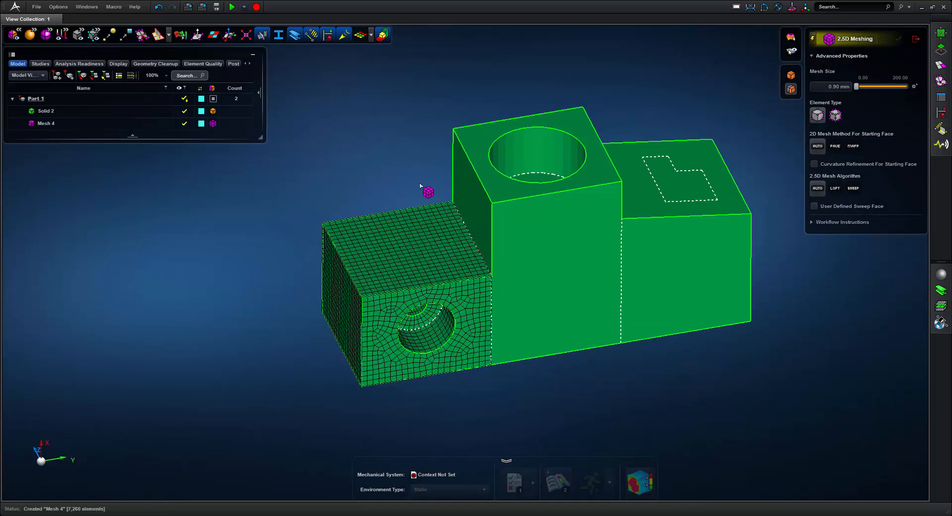
pyautogui.click(464, 175)
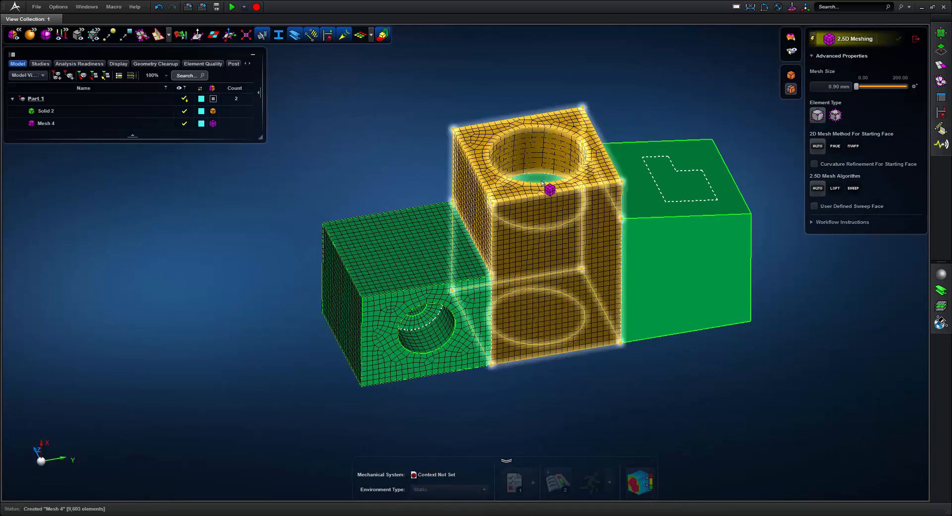
pyautogui.click(624, 154)
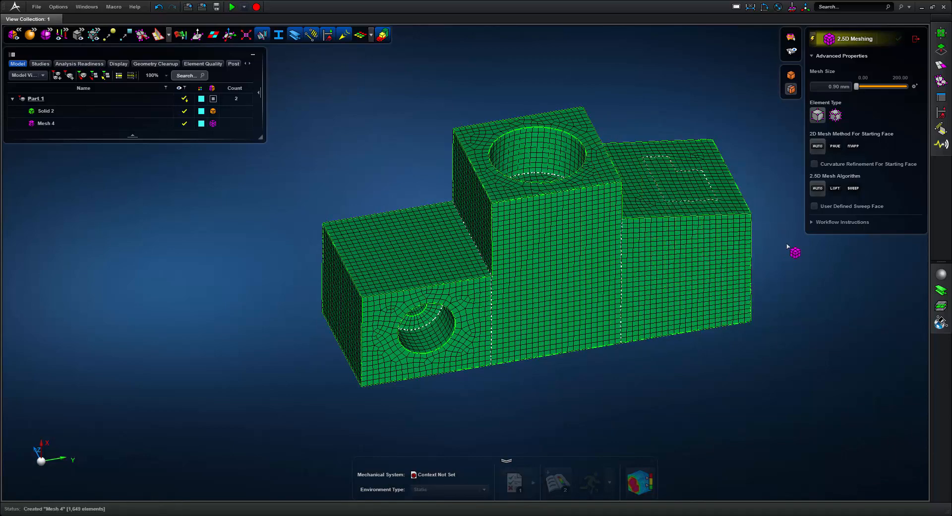
# - Delete Mesh 4 and hex mesh all cells of the block together with 2.5D Meshing at a 0.90 mm mesh size
pyautogui.scroll(-5, 789, 247)
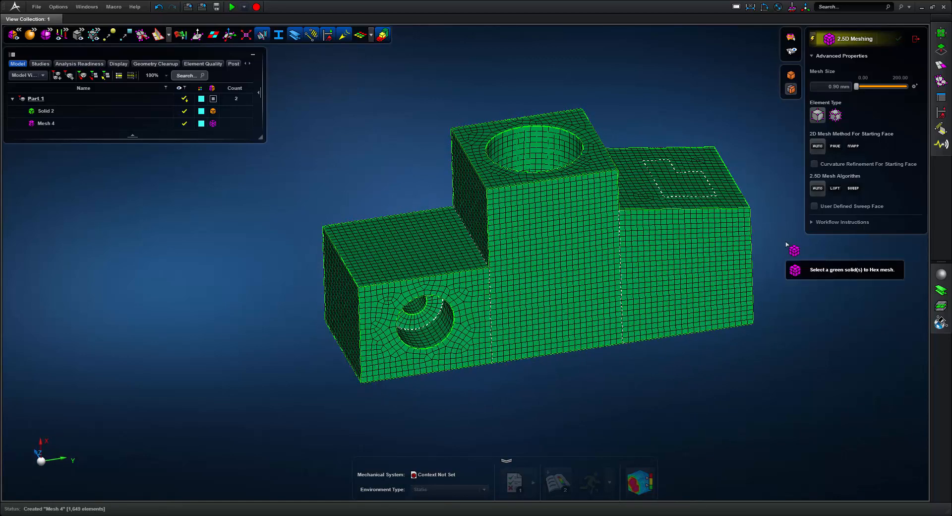
pyautogui.moveTo(786, 244); pyautogui.dragTo(664, 250, button='middle')
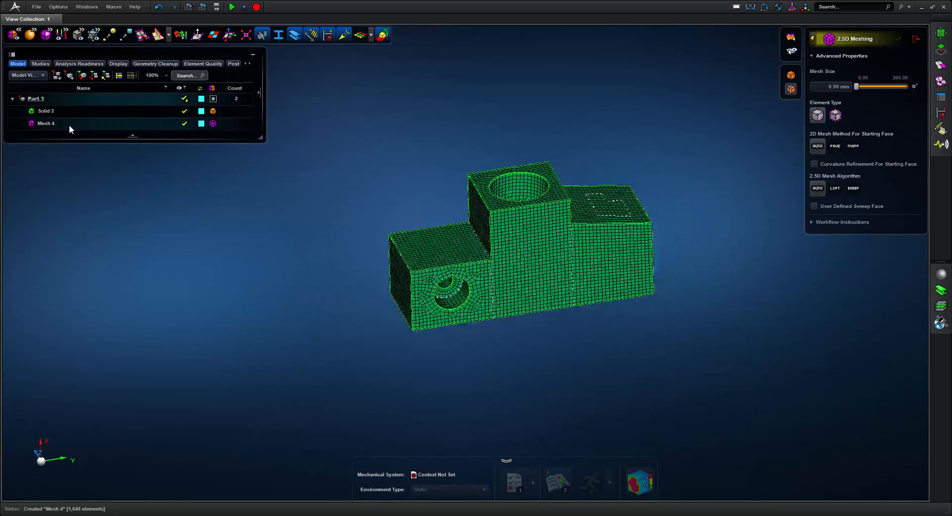
pyautogui.click(45, 124)
pyautogui.rightClick(45, 125)
pyautogui.click(57, 135)
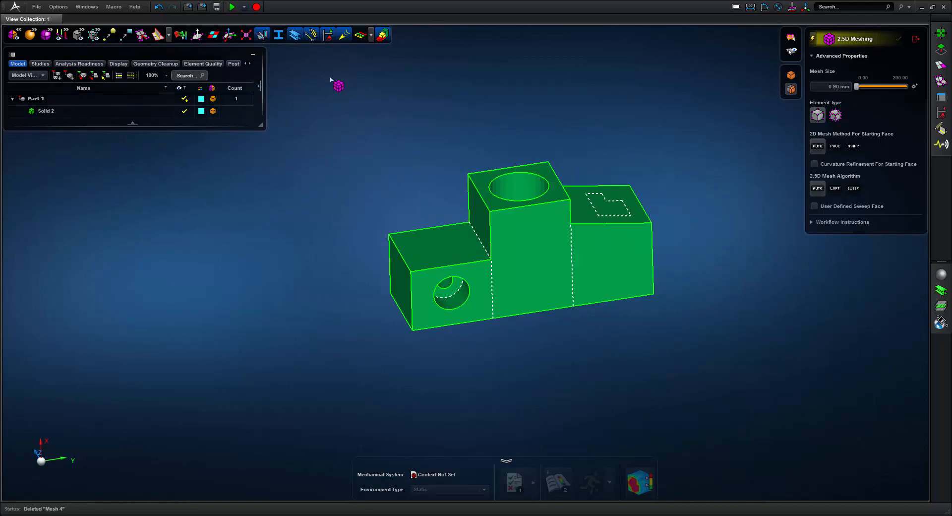
pyautogui.moveTo(331, 79); pyautogui.dragTo(700, 334)
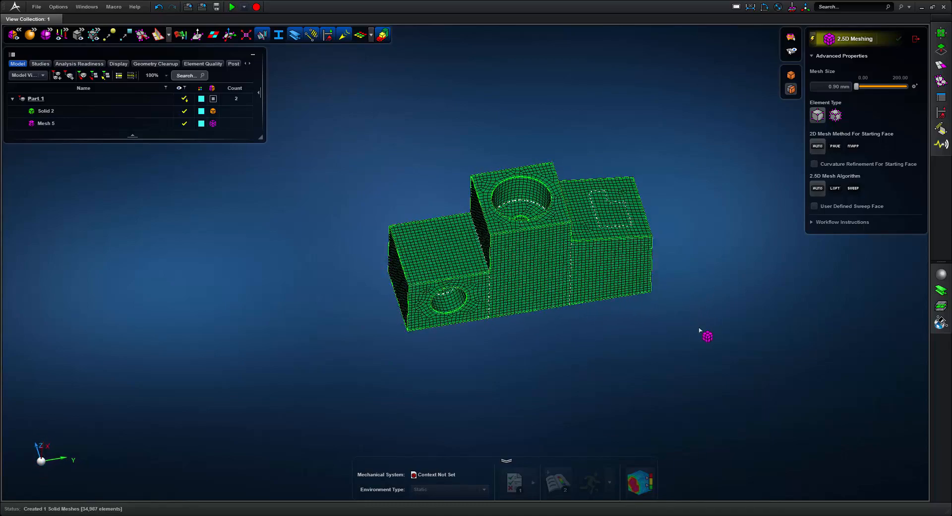
# - Examine the hex mesh around the stepped hole in the lower end, including its inner ledge and small bore
pyautogui.moveTo(699, 331); pyautogui.dragTo(699, 322, button='middle')
pyautogui.scroll(5, 456, 335)
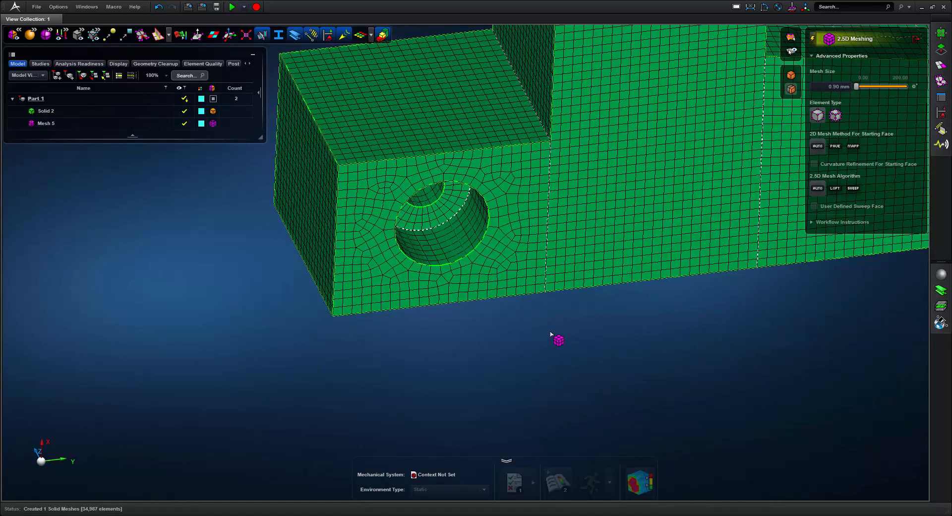
pyautogui.moveTo(547, 340); pyautogui.dragTo(478, 414, button='right')
pyautogui.scroll(8, 417, 386)
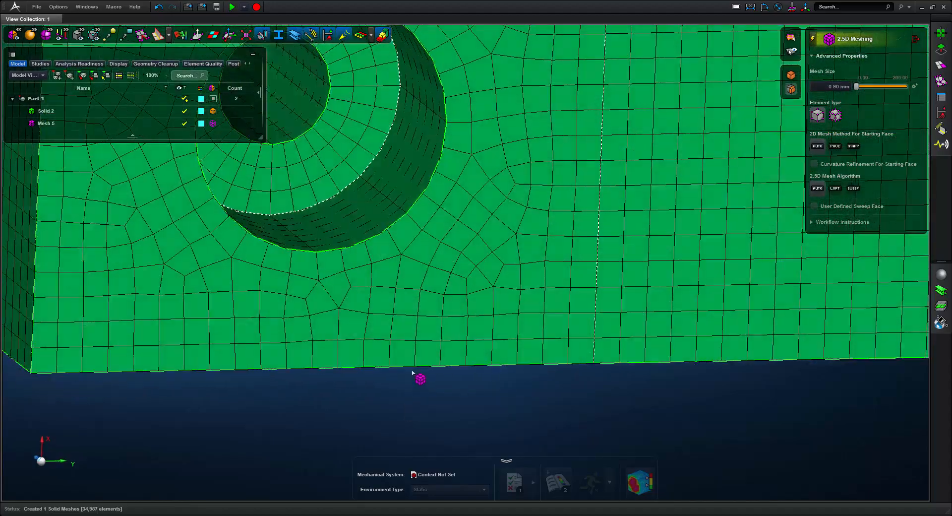
pyautogui.moveTo(416, 374)
pyautogui.mouseDown(button='middle')
pyautogui.moveTo(397, 363)
pyautogui.moveTo(410, 365)
pyautogui.moveTo(413, 382)
pyautogui.mouseUp(button='middle')
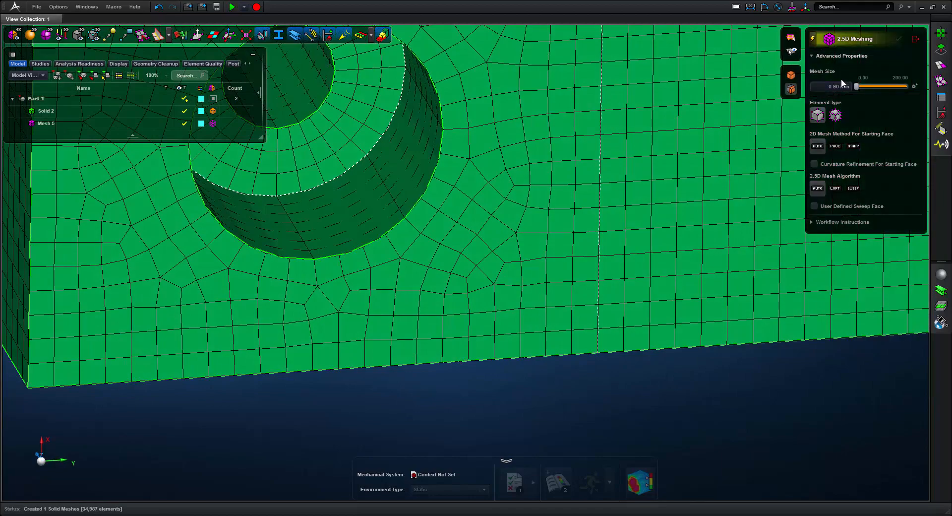
pyautogui.scroll(-10, 487, 367)
pyautogui.scroll(3, 549, 398)
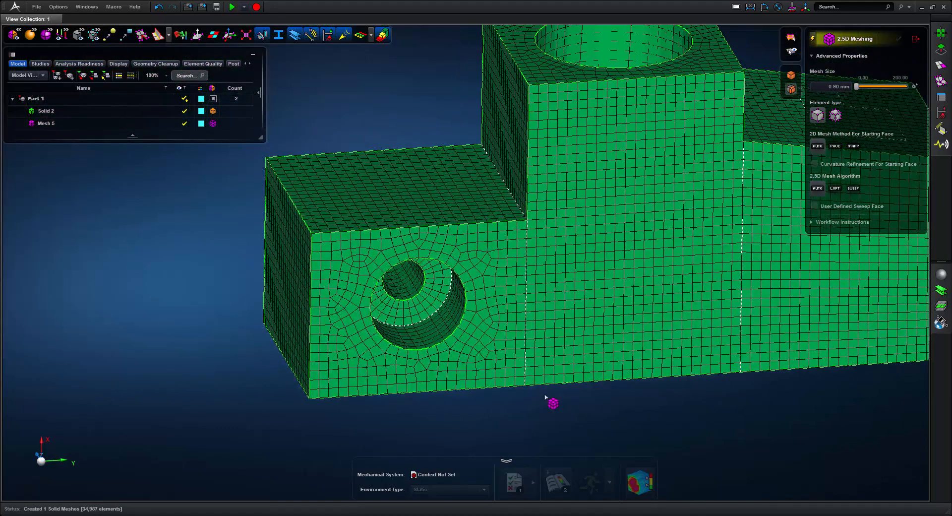
pyautogui.moveTo(545, 395); pyautogui.dragTo(536, 390, button='middle')
pyautogui.scroll(6, 427, 312)
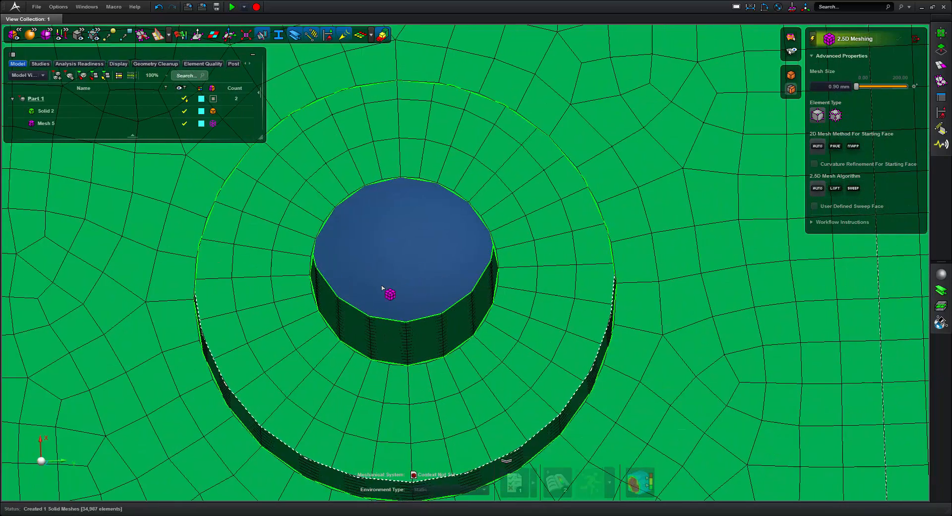
# - Seed the small bore's circular edge on the inner ledge of the lower end's hole with 10 element edges
pyautogui.scroll(-3, 336, 296)
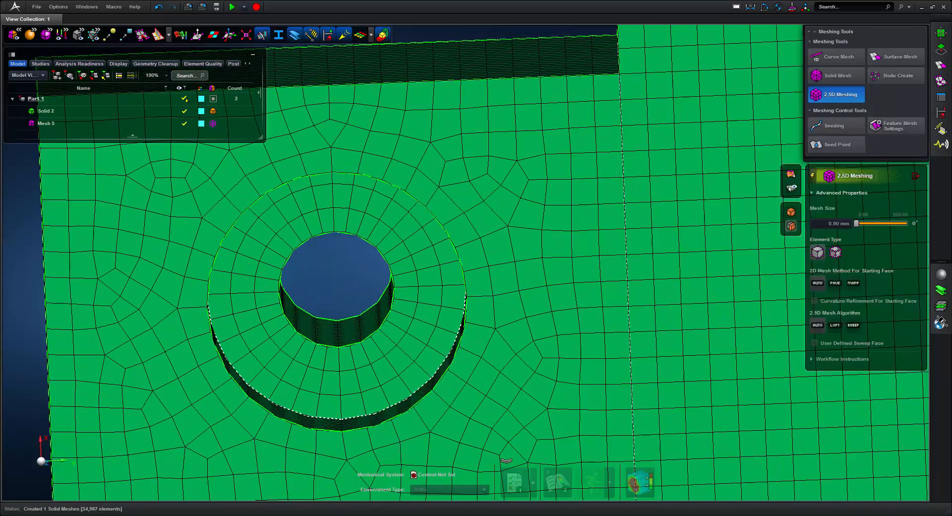
pyautogui.click(941, 50)
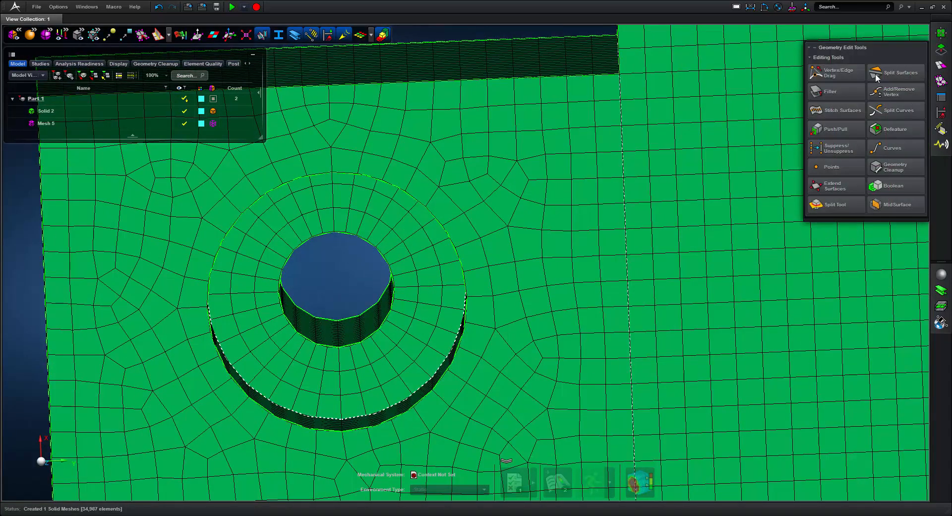
pyautogui.click(942, 66)
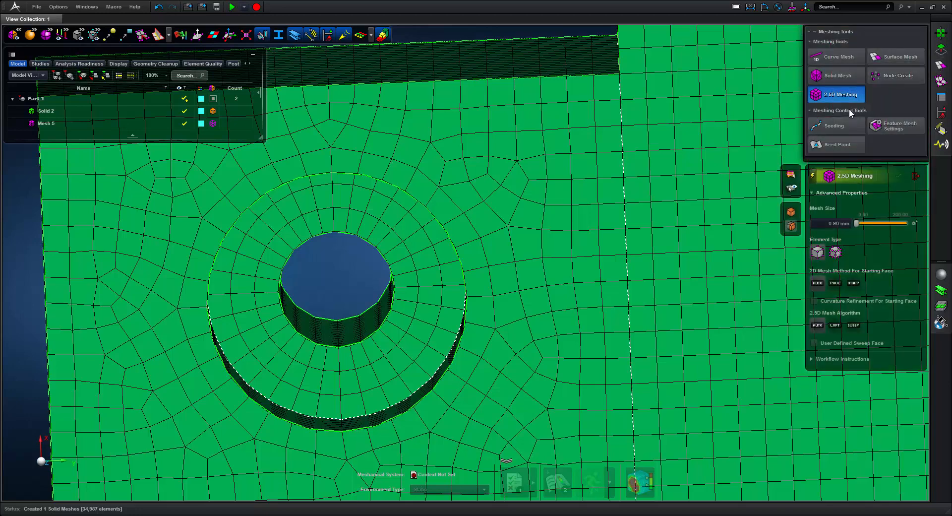
pyautogui.click(849, 122)
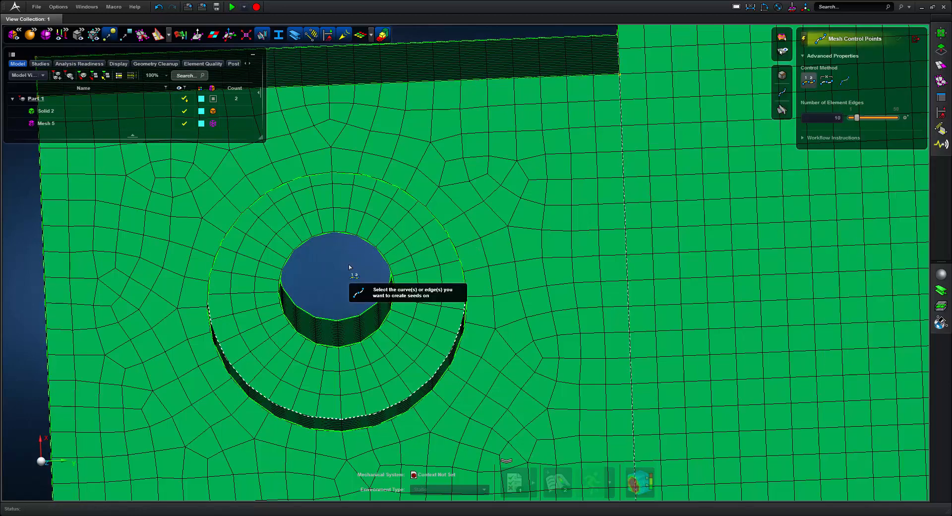
pyautogui.scroll(2, 349, 264)
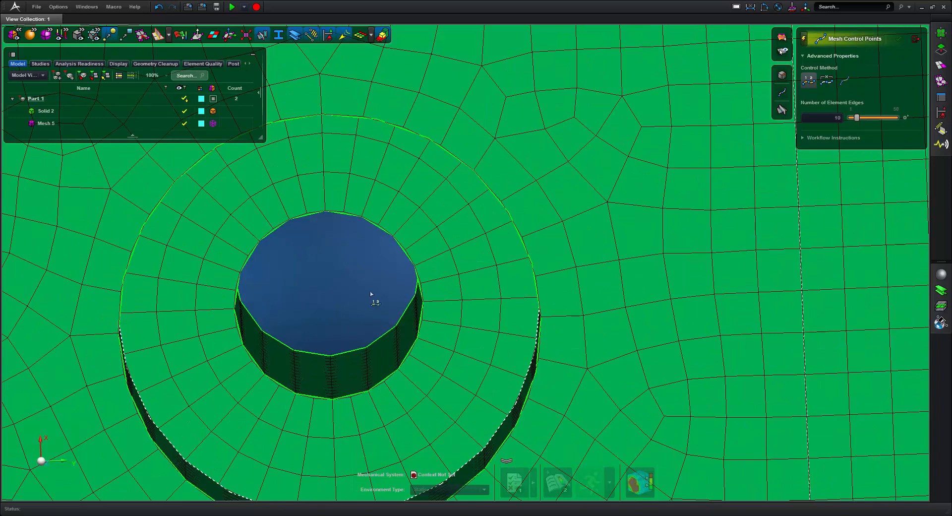
pyautogui.click(393, 233)
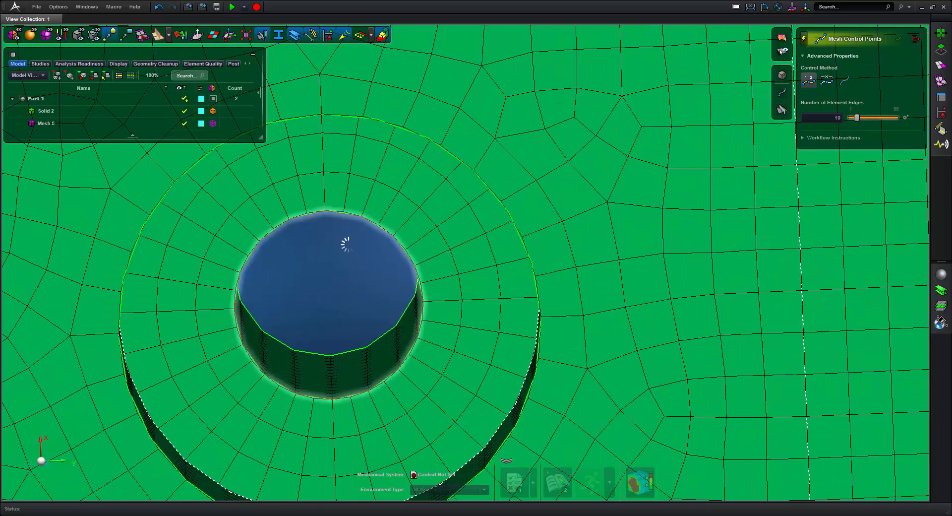
pyautogui.scroll(-2, 339, 260)
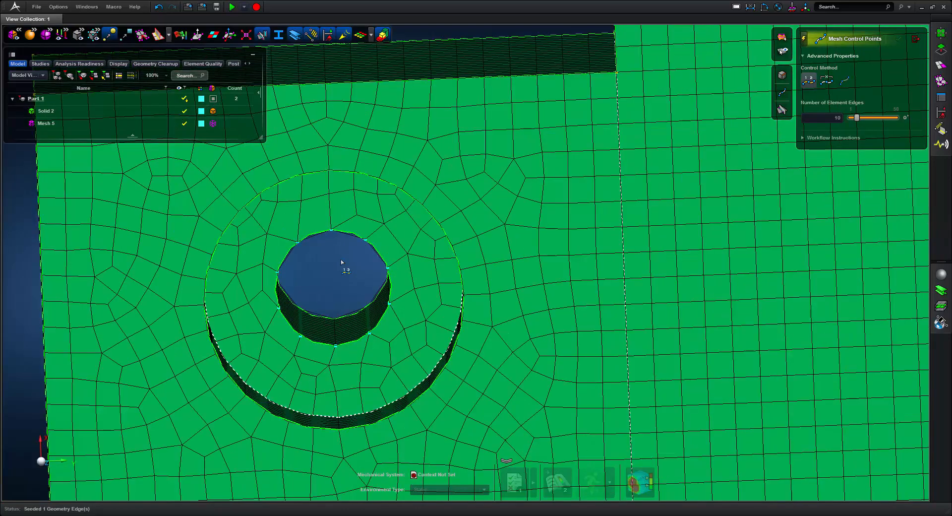
# - Set the number of element edges on the small bore's seeded edge to 20
pyautogui.click(349, 231)
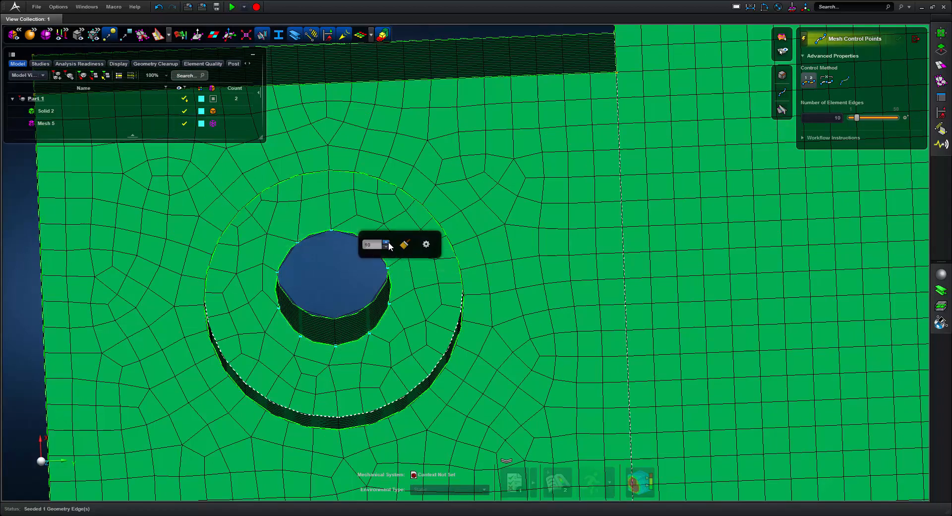
pyautogui.click(387, 243)
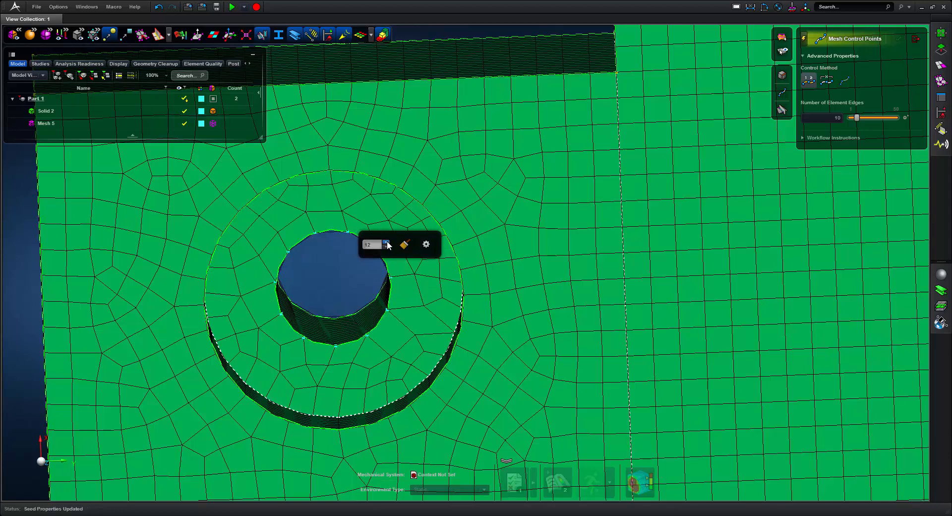
pyautogui.click(388, 243)
pyautogui.click(387, 243)
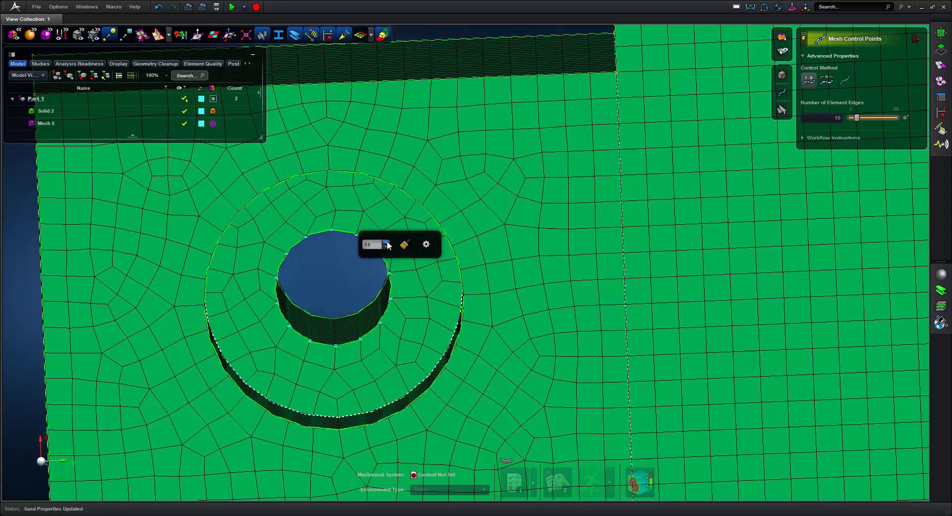
pyautogui.click(387, 243)
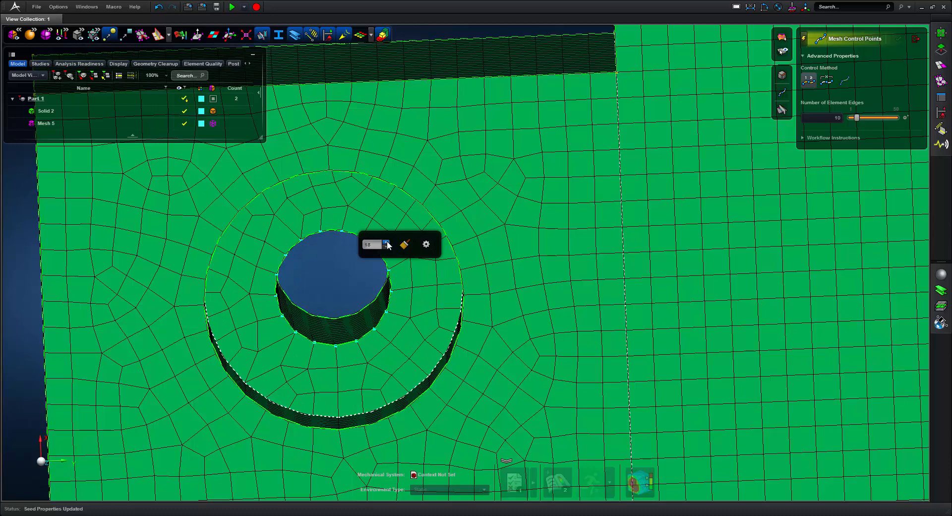
pyautogui.click(387, 242)
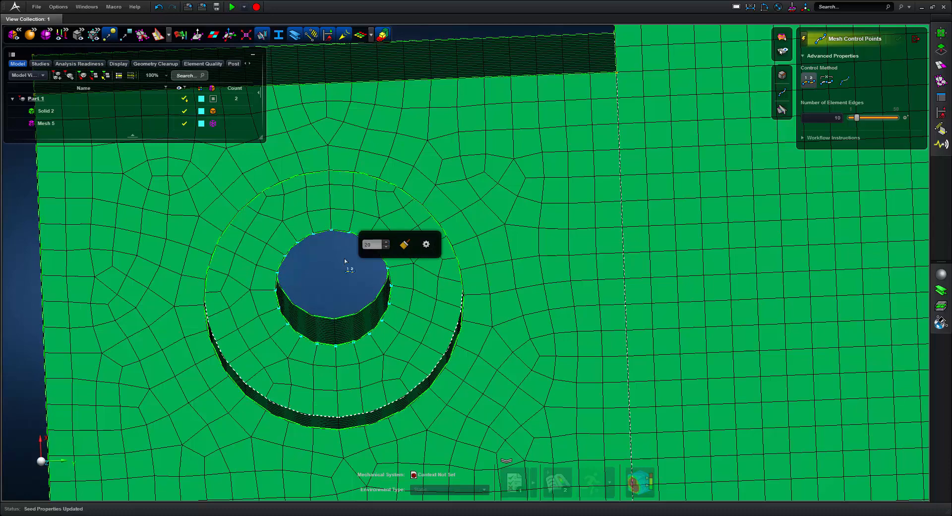
# - Enlarge the small bore inside the raised middle section's stepped hole to 3.00 mm with Push/Pull
pyautogui.scroll(-5, 326, 279)
pyautogui.moveTo(326, 279); pyautogui.dragTo(346, 294, button='middle')
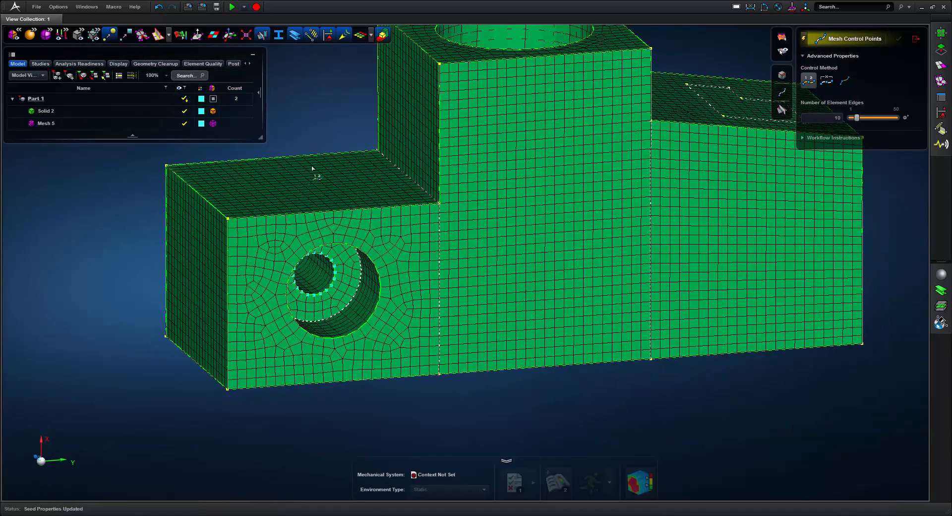
pyautogui.moveTo(313, 168); pyautogui.dragTo(353, 219, button='middle')
pyautogui.moveTo(365, 130); pyautogui.dragTo(387, 144, button='middle')
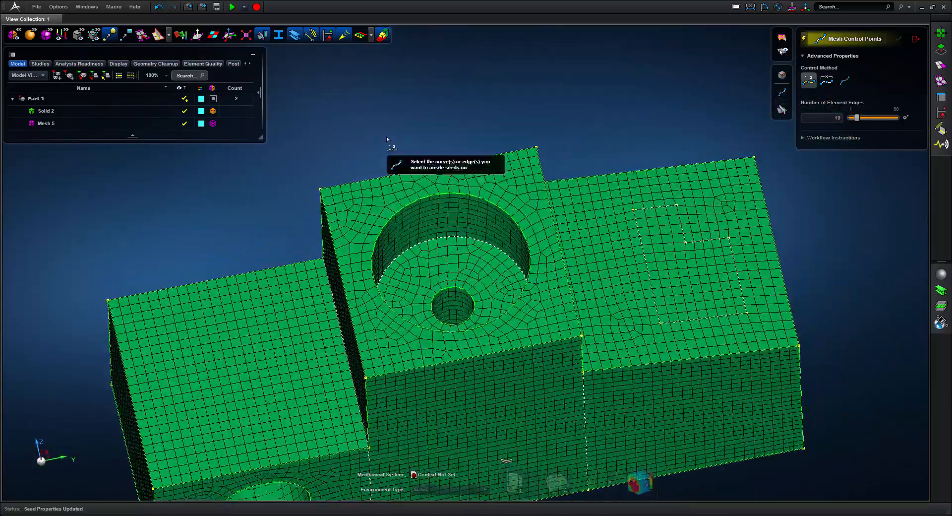
pyautogui.click(942, 51)
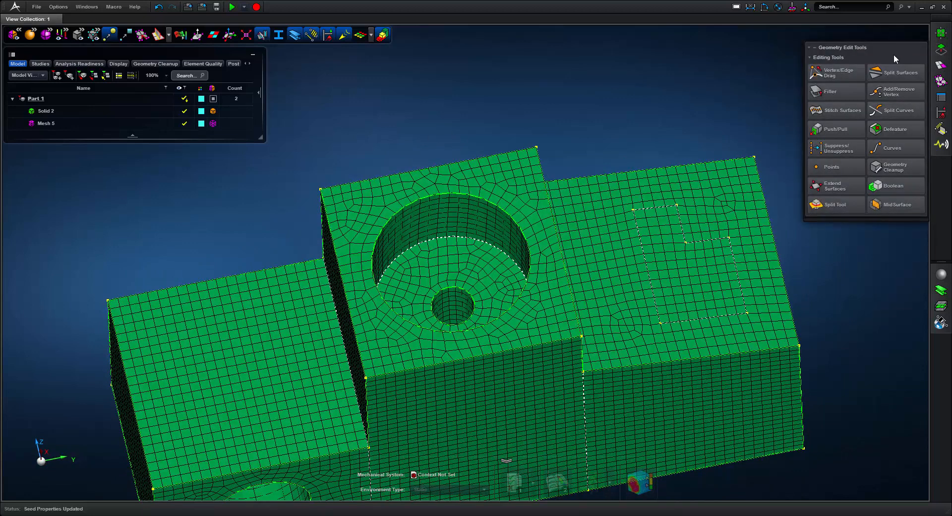
pyautogui.click(843, 131)
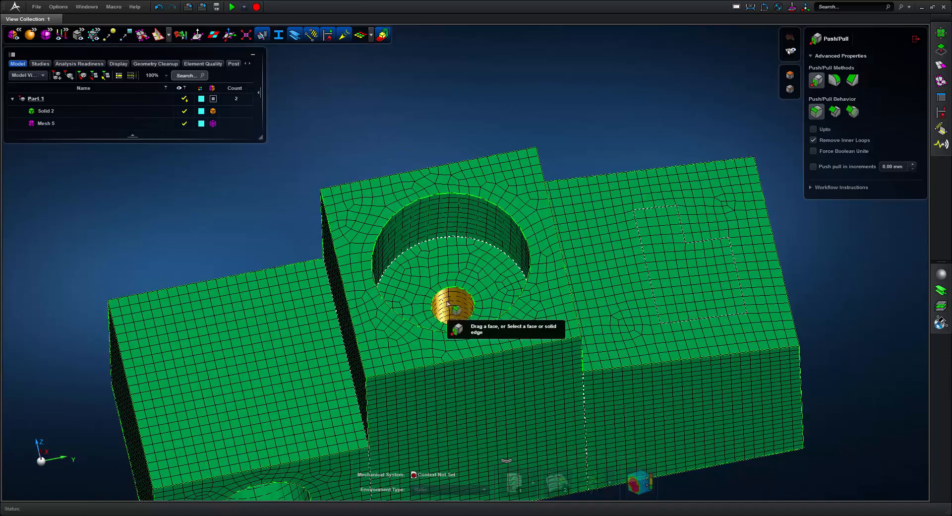
pyautogui.scroll(5, 440, 291)
pyautogui.click(445, 291)
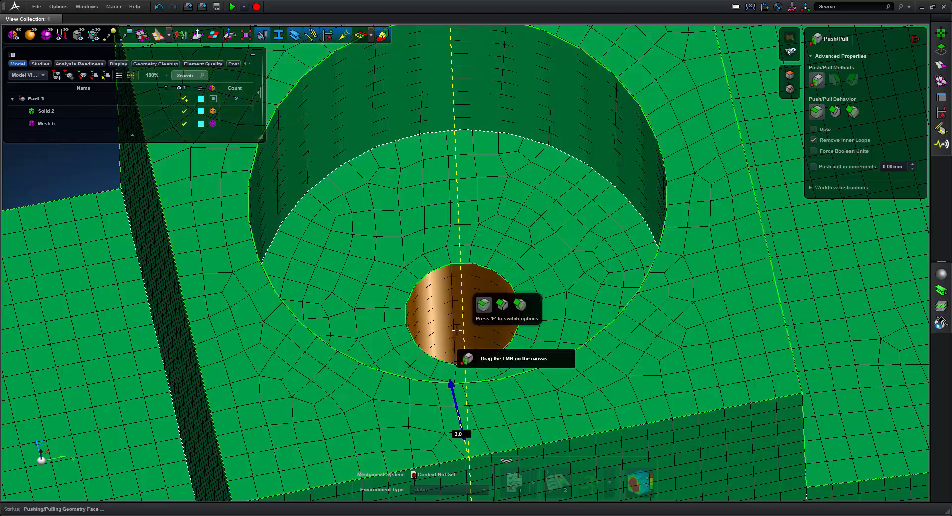
pyautogui.click(529, 243)
pyautogui.scroll(-3, 538, 198)
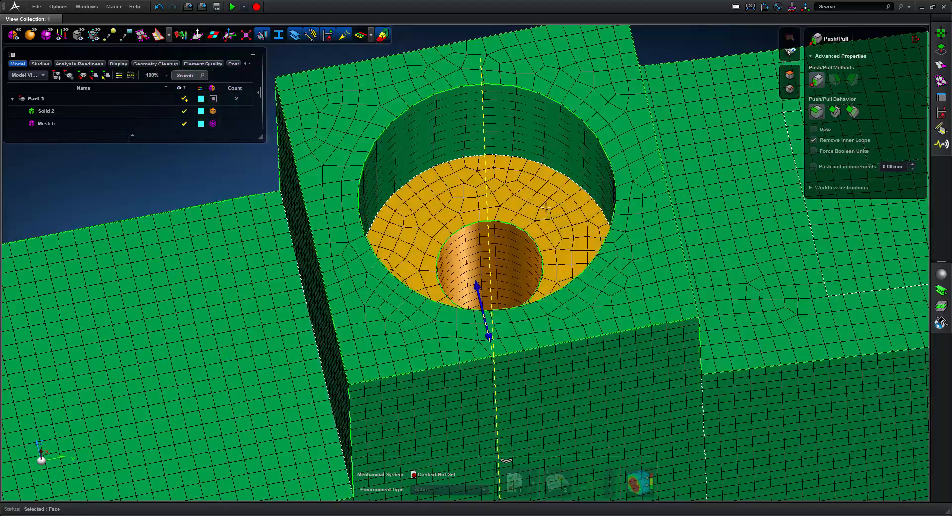
# - Extend the end face of the lower section with the side hole outward by about 17.72 mm with Push/Pull
pyautogui.moveTo(546, 207); pyautogui.dragTo(529, 167, button='middle')
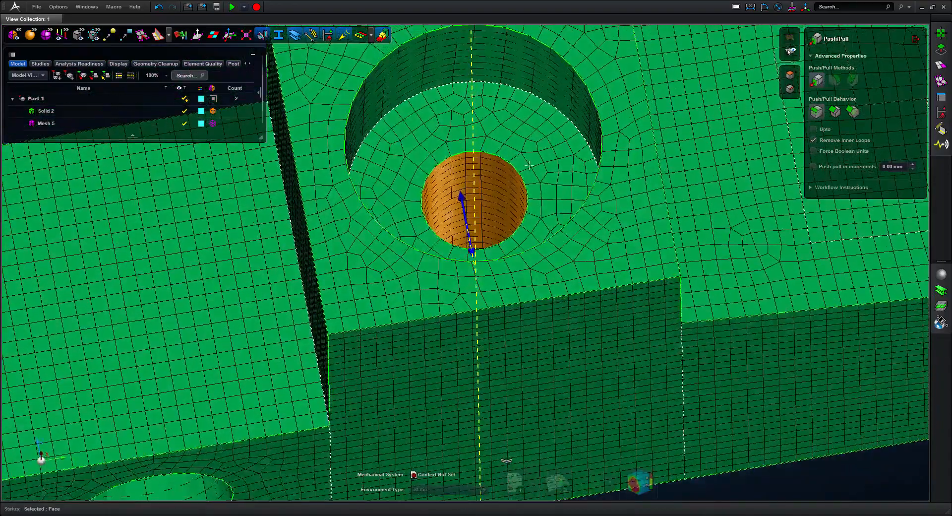
pyautogui.scroll(-8, 529, 165)
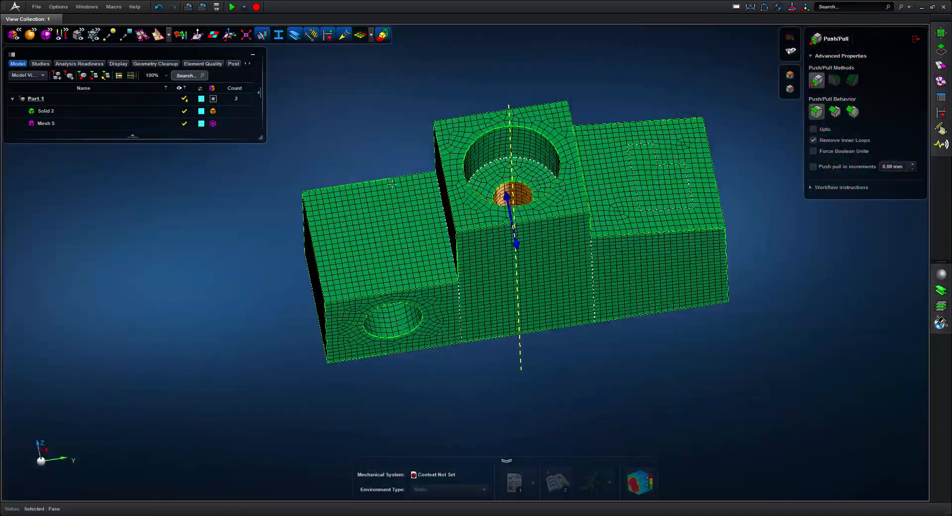
pyautogui.moveTo(392, 184); pyautogui.dragTo(412, 185, button='middle')
pyautogui.moveTo(289, 255); pyautogui.dragTo(315, 254, button='middle')
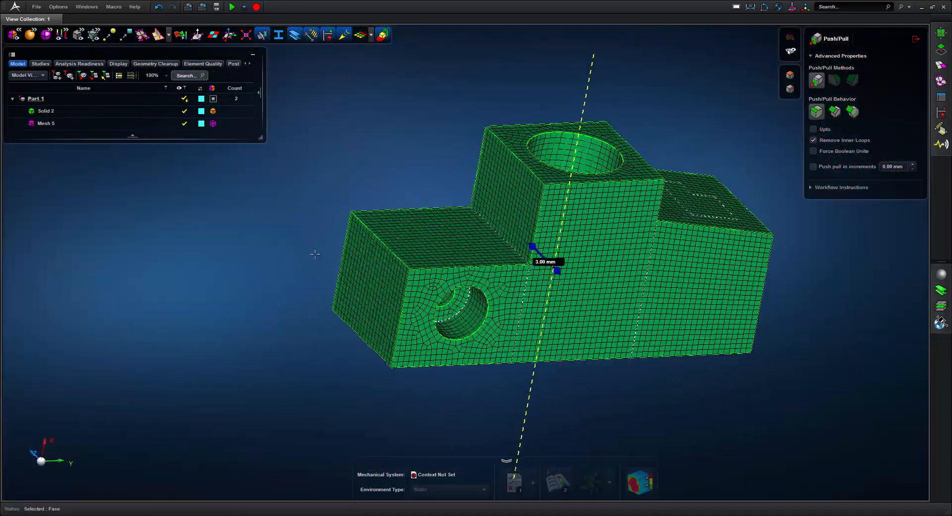
pyautogui.scroll(5, 315, 254)
pyautogui.click(395, 269)
pyautogui.scroll(-5, 251, 248)
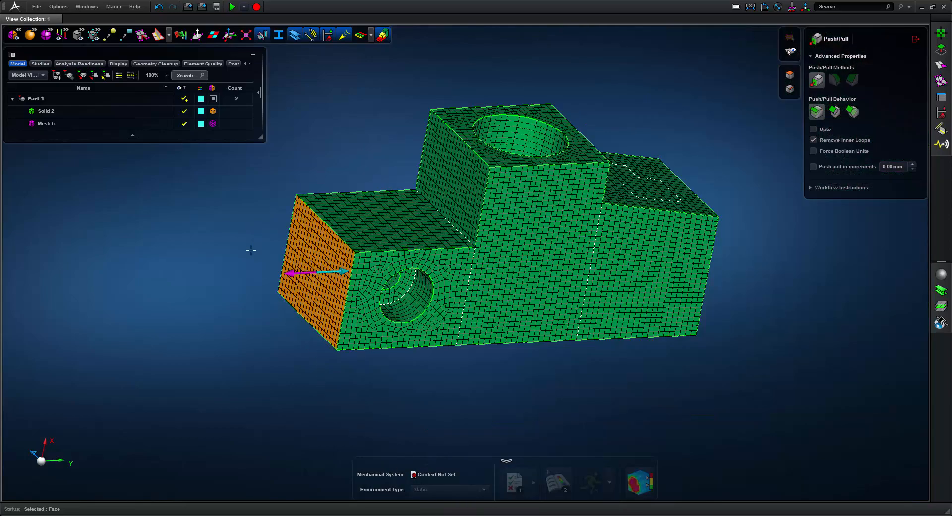
pyautogui.moveTo(251, 250); pyautogui.dragTo(329, 217, button='middle')
pyautogui.scroll(4, 258, 260)
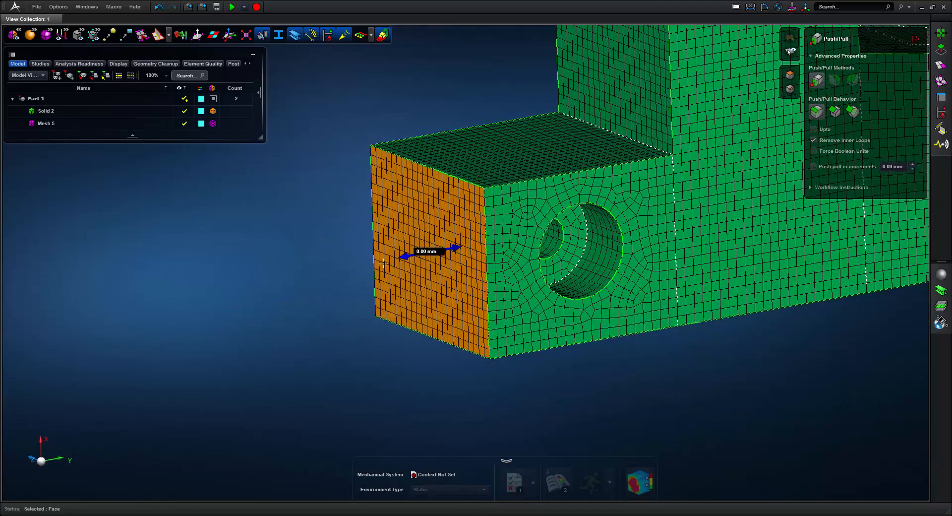
pyautogui.moveTo(382, 263); pyautogui.dragTo(217, 325)
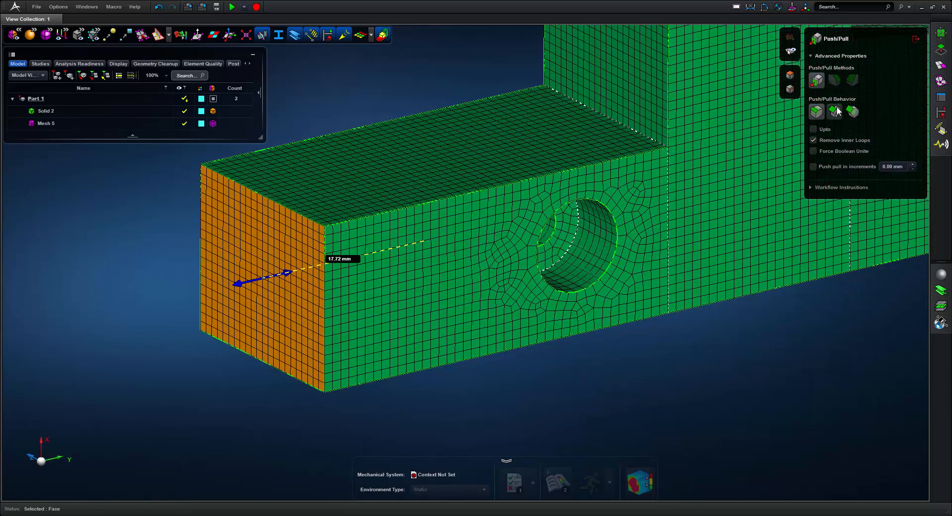
# - Fillet the upper edge of the extended end face to about 3.43 mm
pyautogui.click(250, 190)
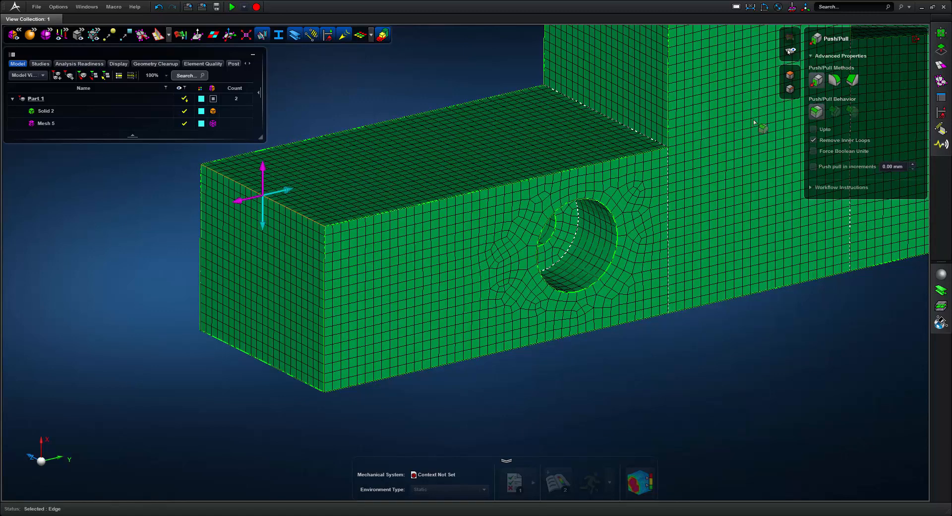
pyautogui.click(834, 81)
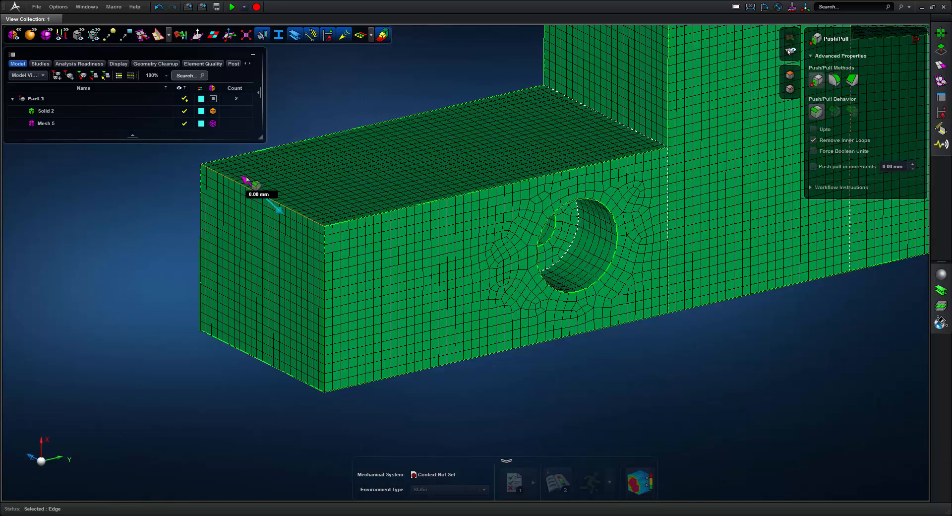
pyautogui.moveTo(246, 182); pyautogui.dragTo(262, 202)
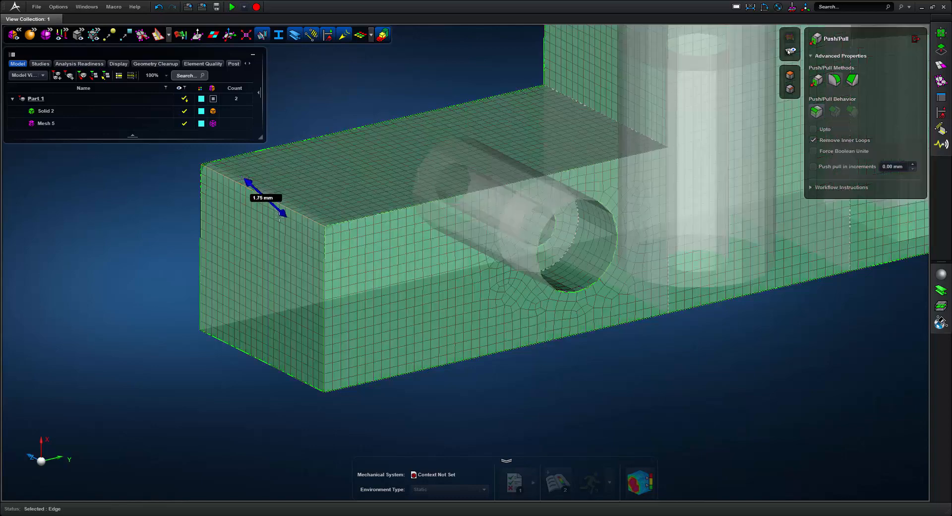
pyautogui.moveTo(290, 231); pyautogui.dragTo(289, 233)
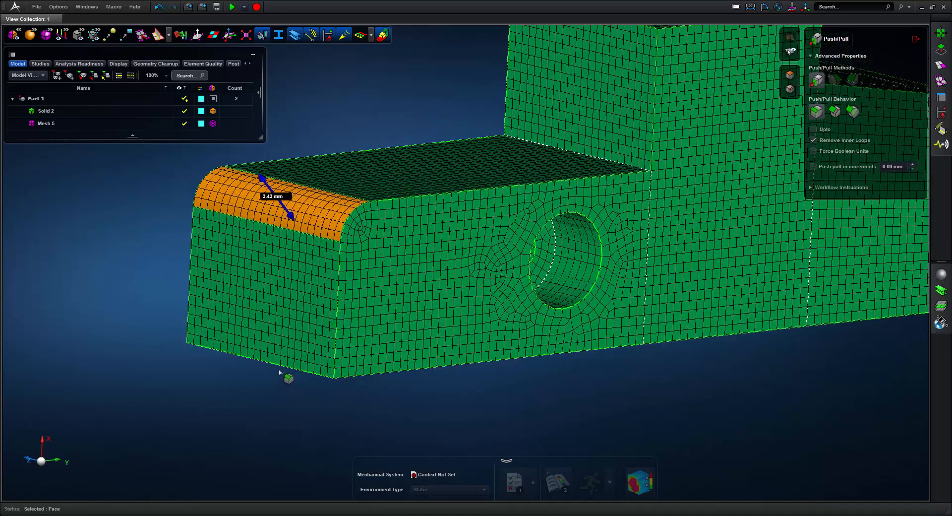
# - Chamfer the lower edge of the extended end face with Push/Pull
pyautogui.click(287, 367)
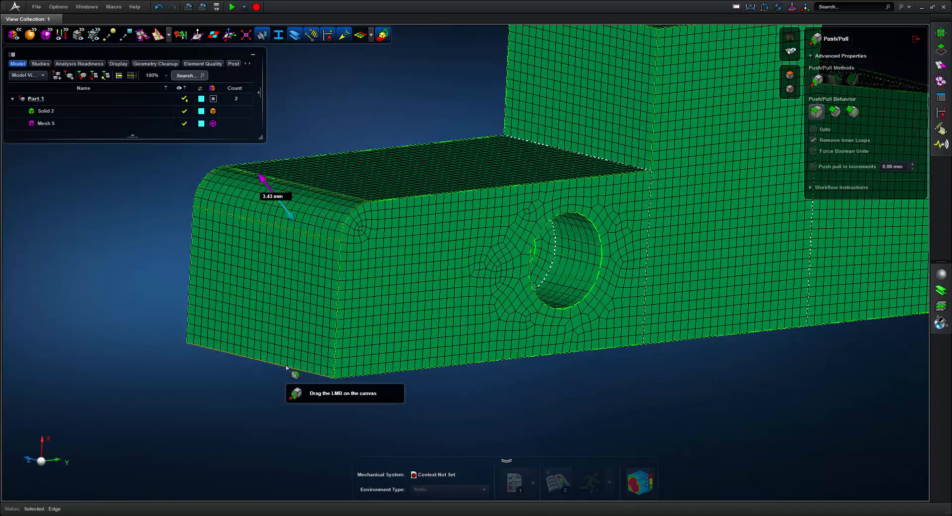
pyautogui.click(853, 80)
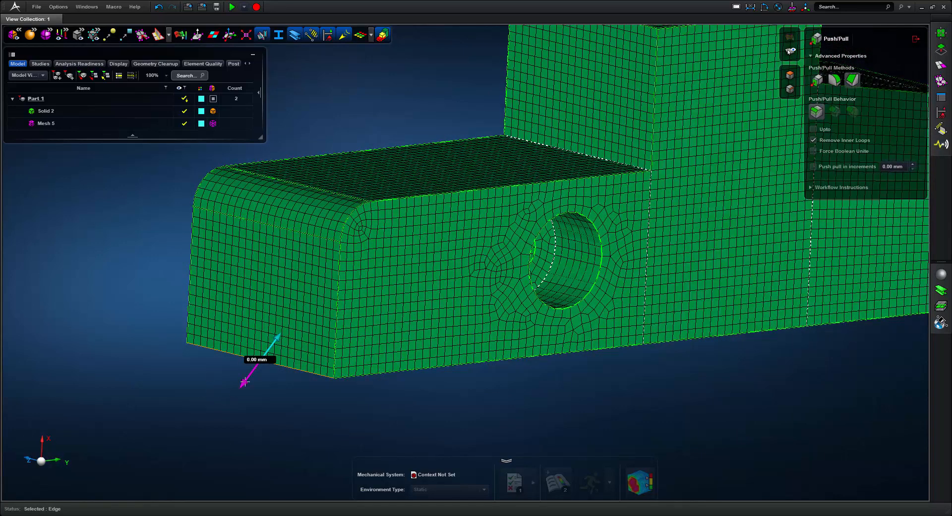
pyautogui.moveTo(243, 384); pyautogui.dragTo(256, 357)
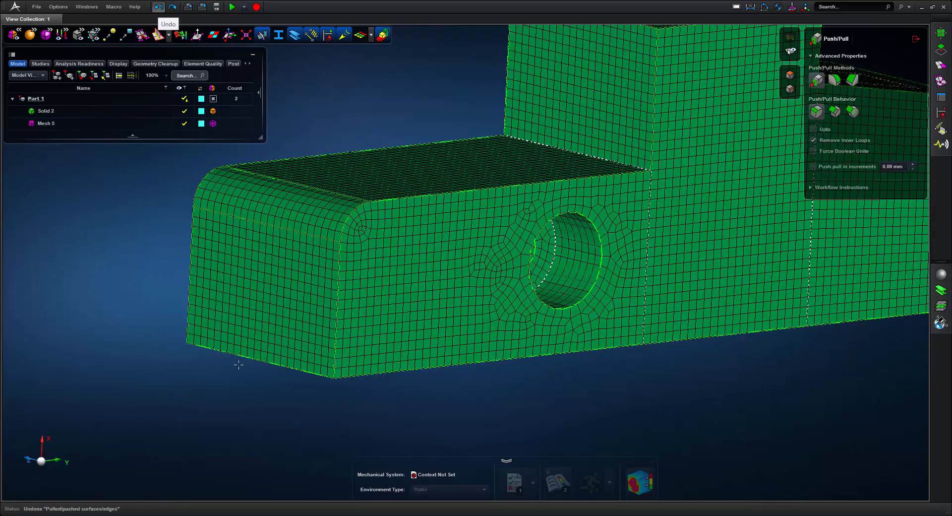
pyautogui.click(243, 358)
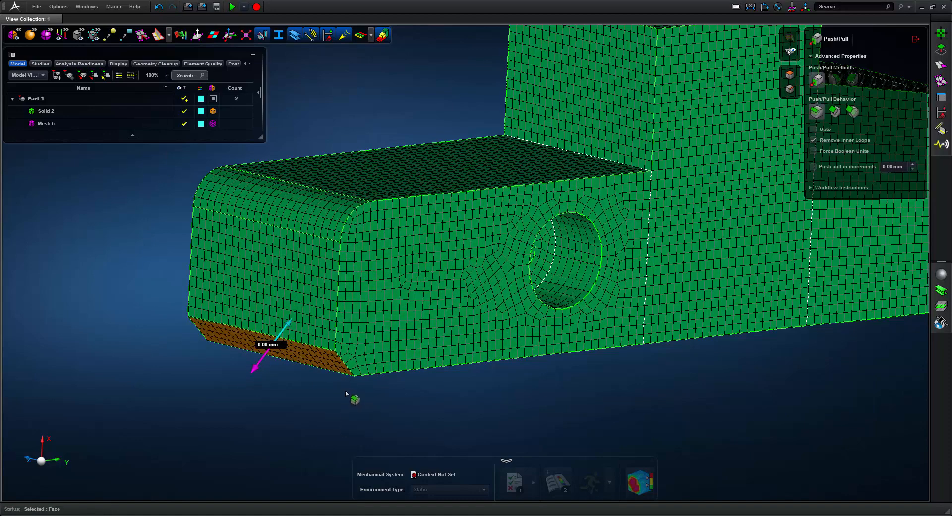
pyautogui.scroll(-6, 347, 393)
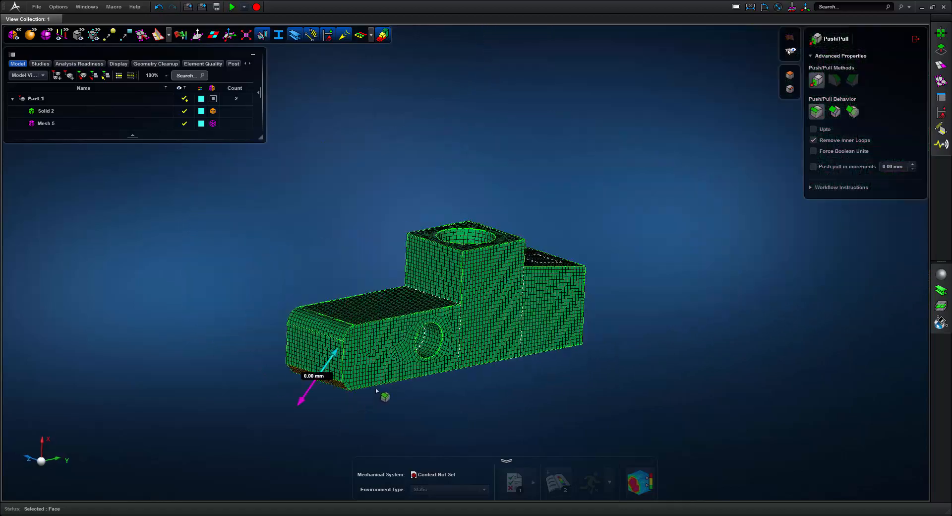
pyautogui.moveTo(376, 388)
pyautogui.mouseDown(button='middle')
pyautogui.moveTo(344, 393)
pyautogui.moveTo(363, 392)
pyautogui.moveTo(365, 403)
pyautogui.mouseUp(button='middle')
pyautogui.scroll(3, 439, 385)
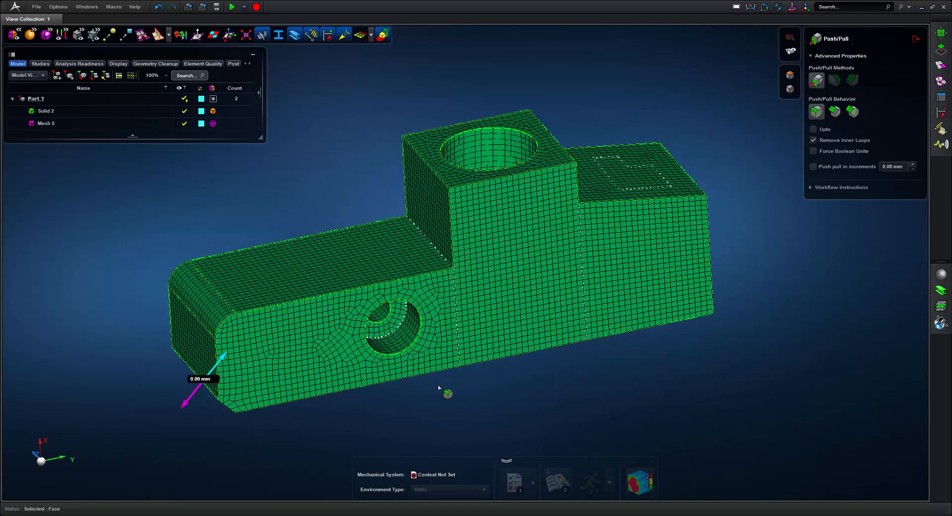
pyautogui.moveTo(438, 385); pyautogui.dragTo(429, 382, button='right')
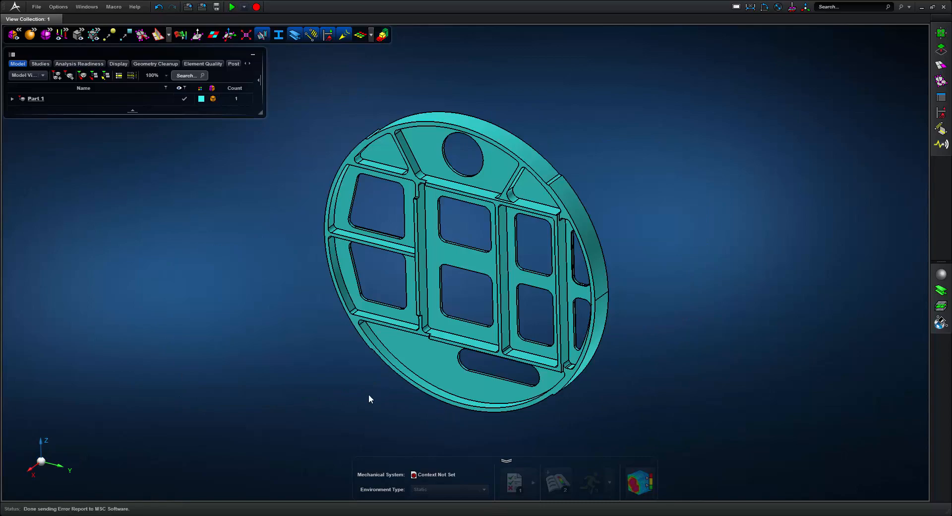
# - Examine the round ribbed plate's pockets, rib junctions and stepped notches near the central cutouts
pyautogui.moveTo(369, 395); pyautogui.dragTo(421, 389, button='middle')
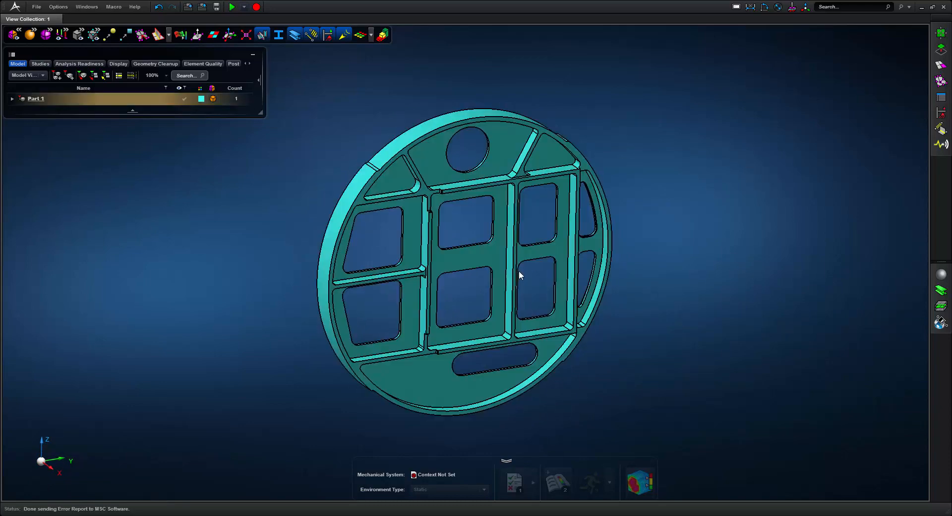
pyautogui.scroll(5, 474, 297)
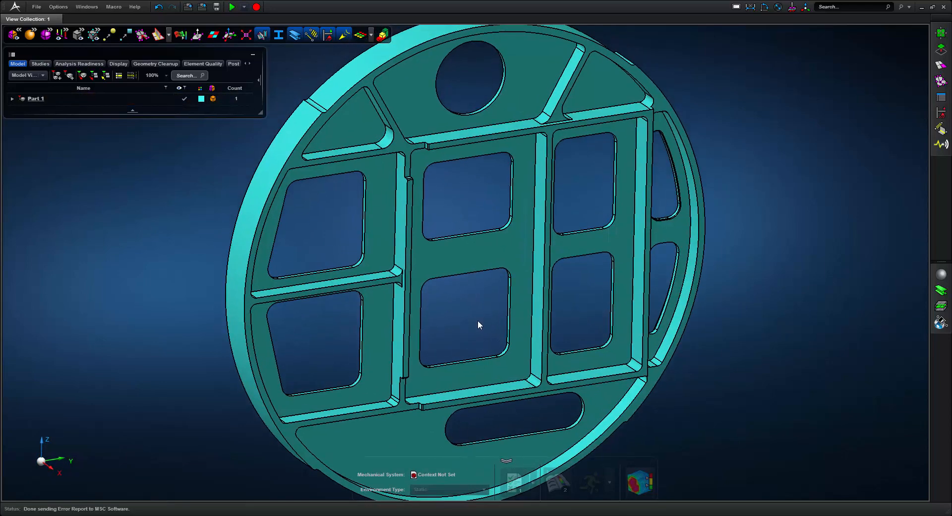
pyautogui.scroll(-4, 477, 320)
pyautogui.moveTo(477, 320); pyautogui.dragTo(500, 284, button='middle')
pyautogui.scroll(10, 456, 230)
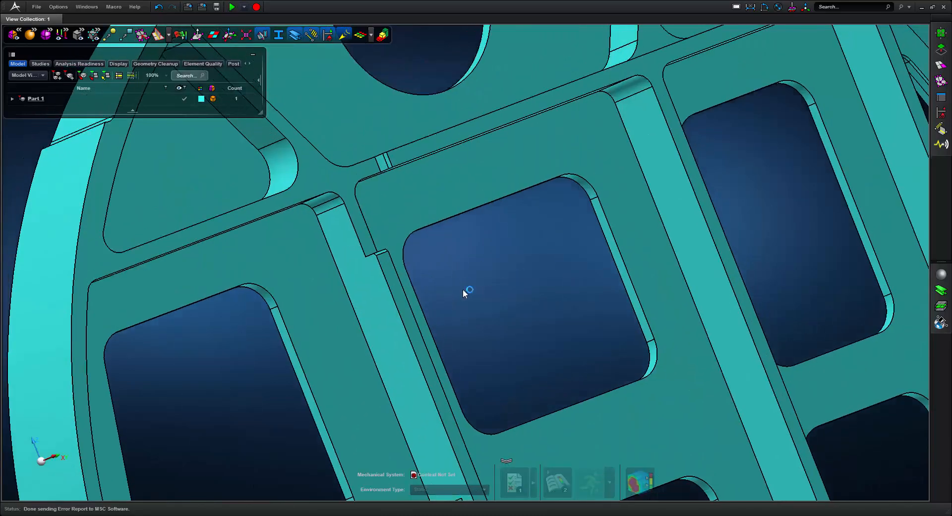
pyautogui.scroll(10, 519, 327)
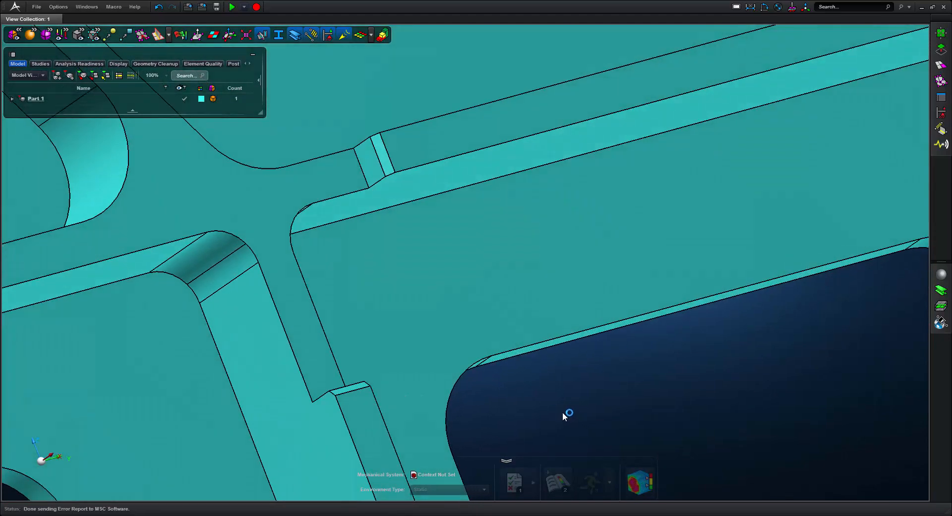
pyautogui.moveTo(563, 412); pyautogui.dragTo(549, 398, button='middle')
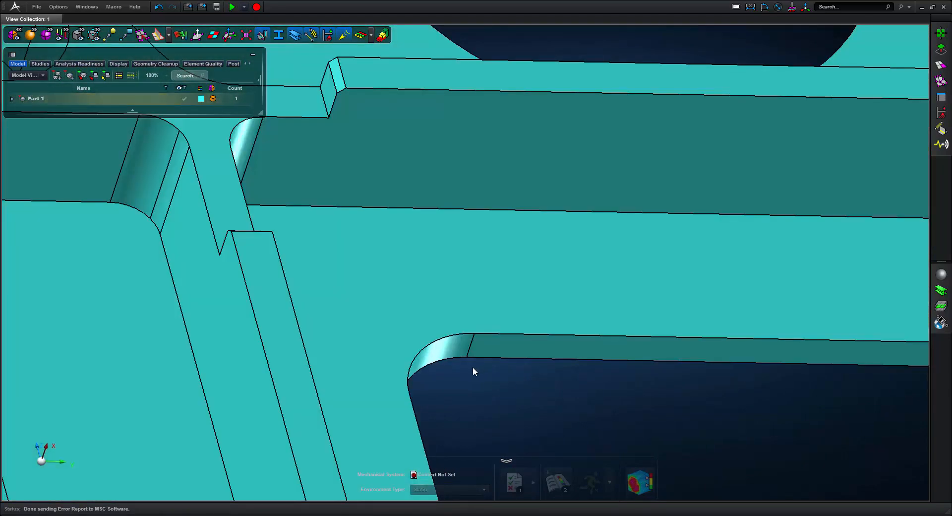
pyautogui.moveTo(472, 367); pyautogui.dragTo(556, 414, button='middle')
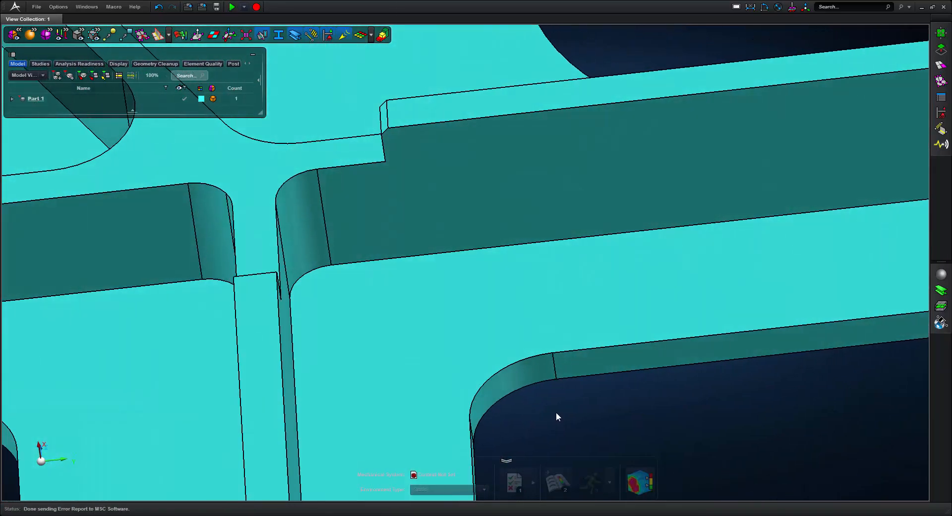
# - Examine the small curved cutout beside the plate's rim and the narrow bevelled faces along its inner edges
pyautogui.scroll(-6, 556, 415)
pyautogui.moveTo(607, 417); pyautogui.dragTo(454, 204, button='right')
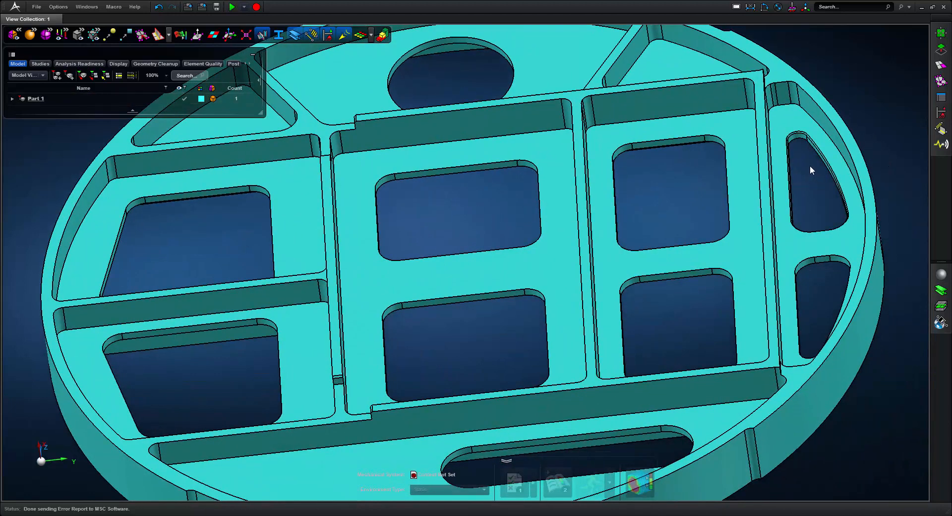
pyautogui.scroll(5, 810, 165)
pyautogui.moveTo(828, 197); pyautogui.dragTo(574, 236, button='right')
pyautogui.scroll(1, 564, 238)
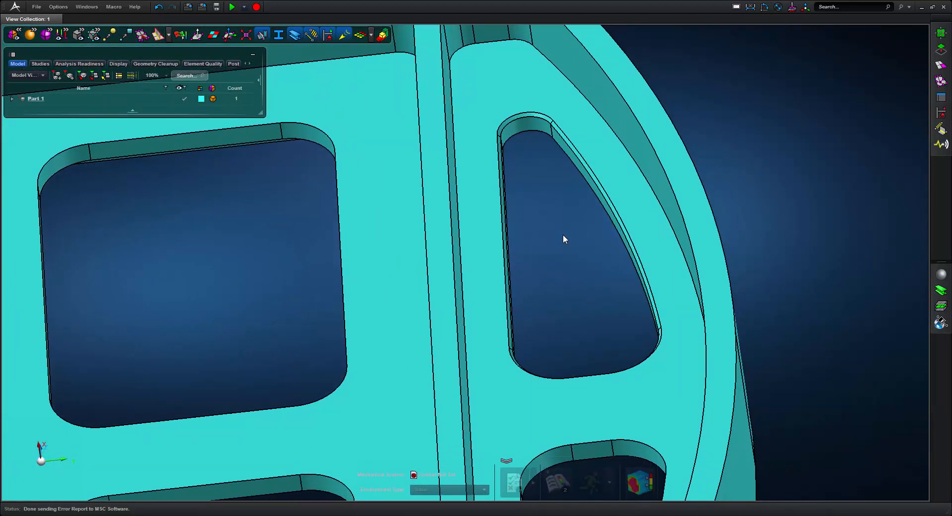
pyautogui.scroll(3, 540, 158)
pyautogui.scroll(1, 533, 156)
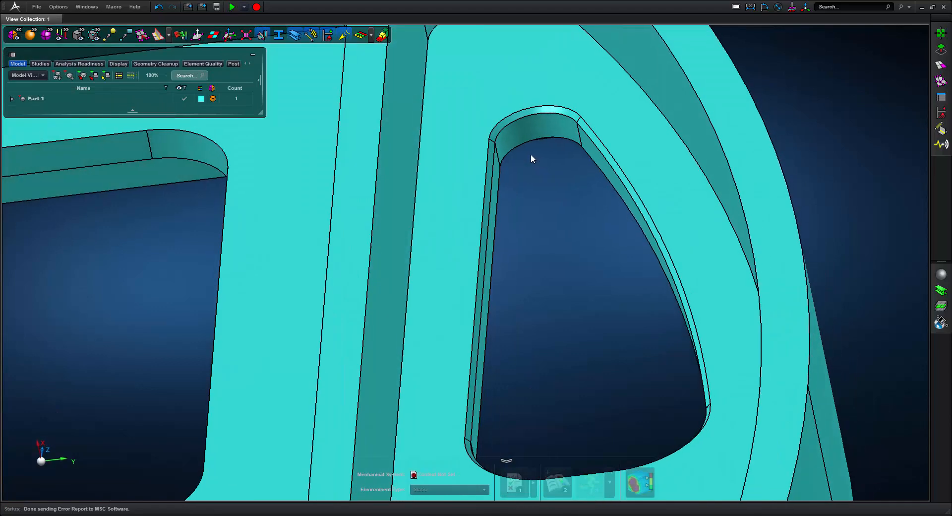
pyautogui.moveTo(530, 154)
pyautogui.mouseDown(button='middle')
pyautogui.moveTo(521, 152)
pyautogui.moveTo(535, 163)
pyautogui.mouseUp(button='middle')
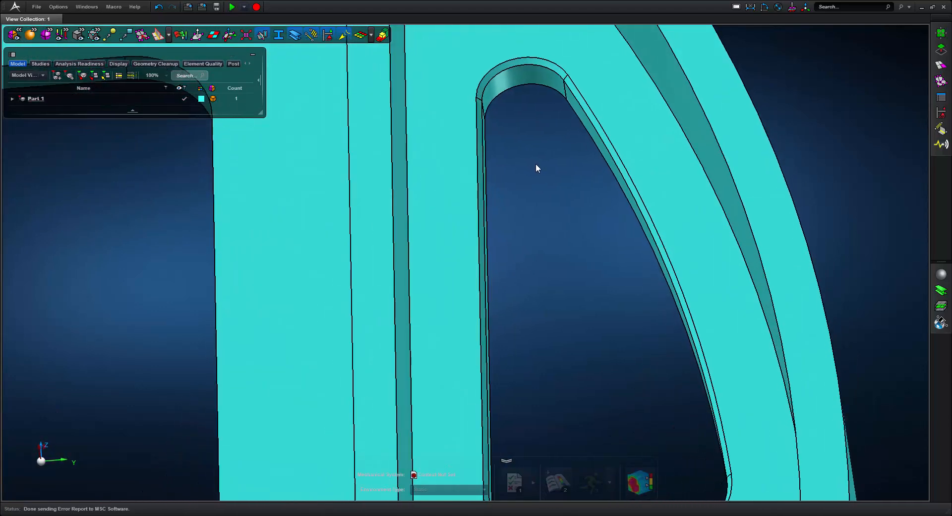
pyautogui.scroll(-10, 535, 165)
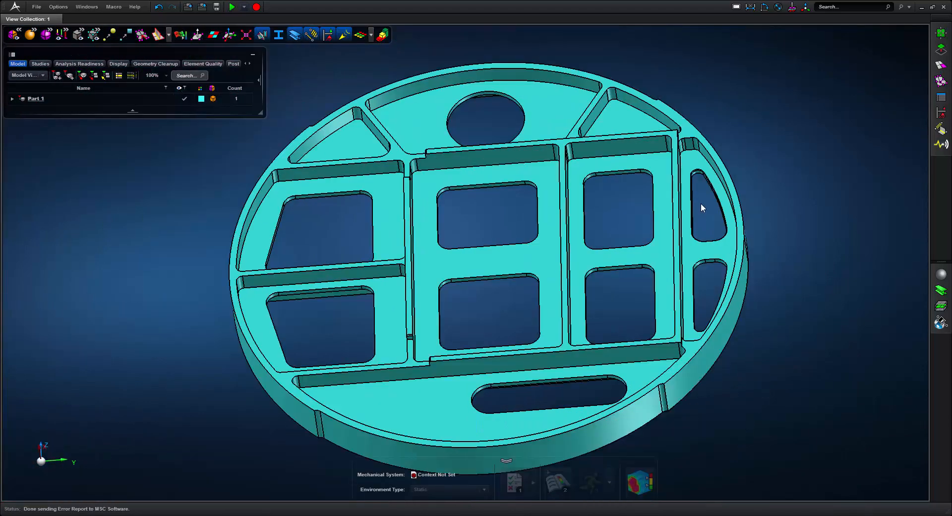
pyautogui.moveTo(701, 203); pyautogui.dragTo(714, 216, button='middle')
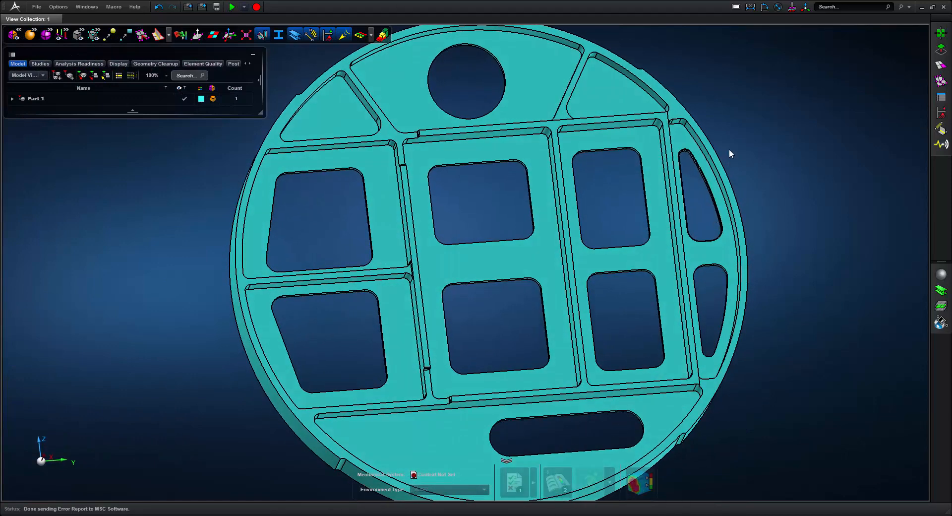
# - Use Defeature with automatic feature detection to remove the small bevelled faces on the stepped rib notches near the upper central cutout
pyautogui.moveTo(476, 222); pyautogui.dragTo(517, 221, button='middle')
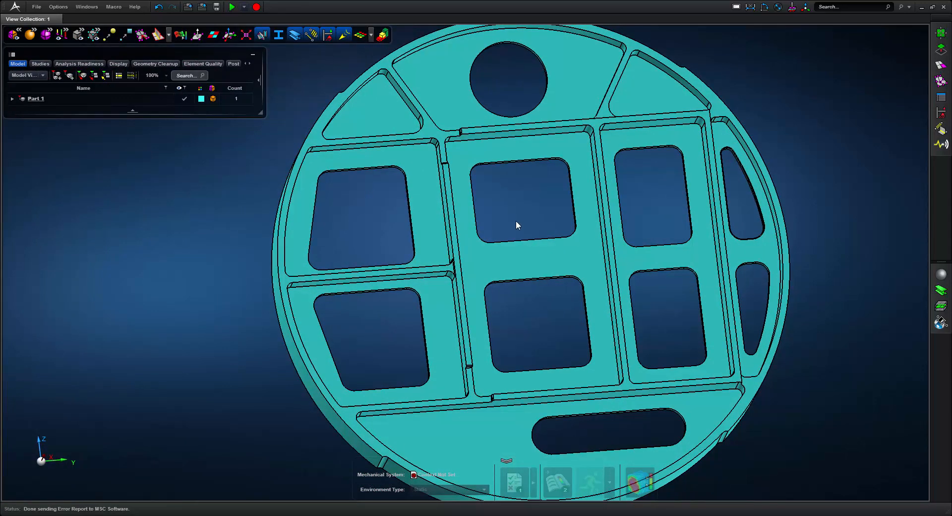
pyautogui.moveTo(943, 52)
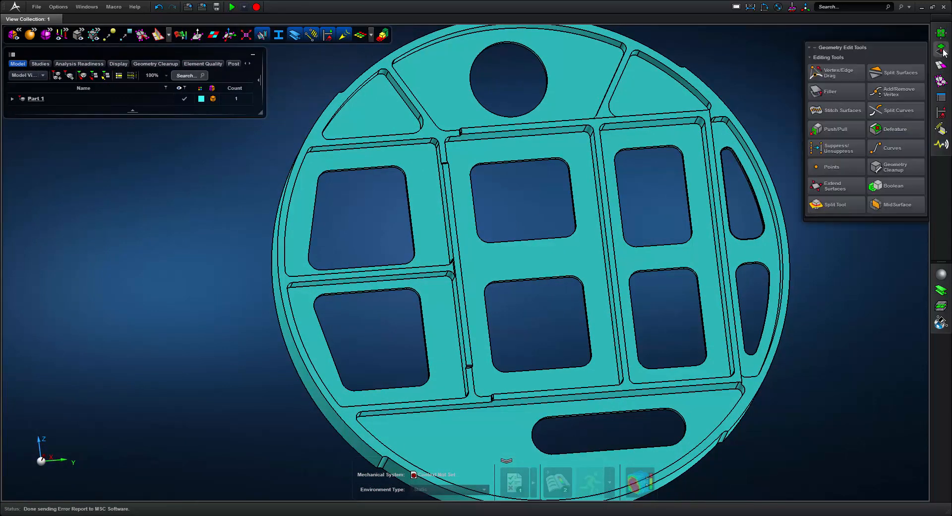
pyautogui.click(889, 130)
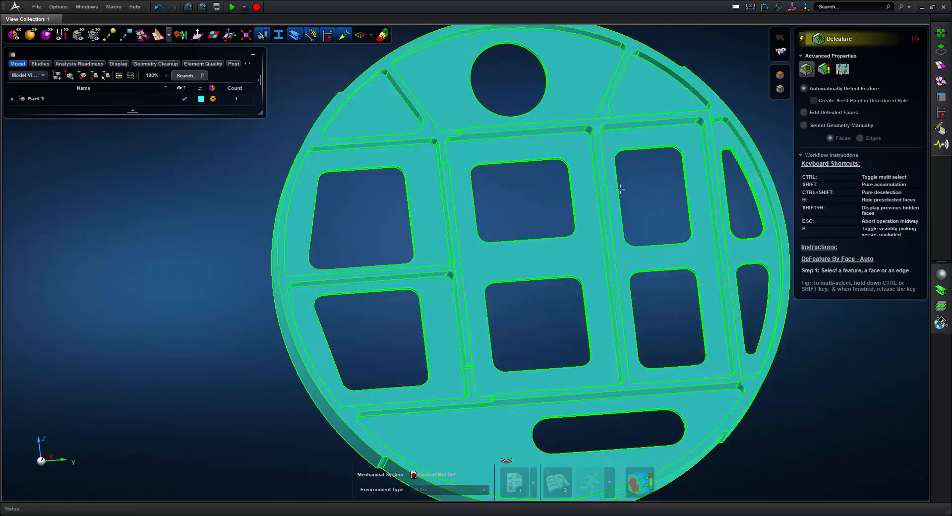
pyautogui.moveTo(491, 185); pyautogui.dragTo(509, 190, button='middle')
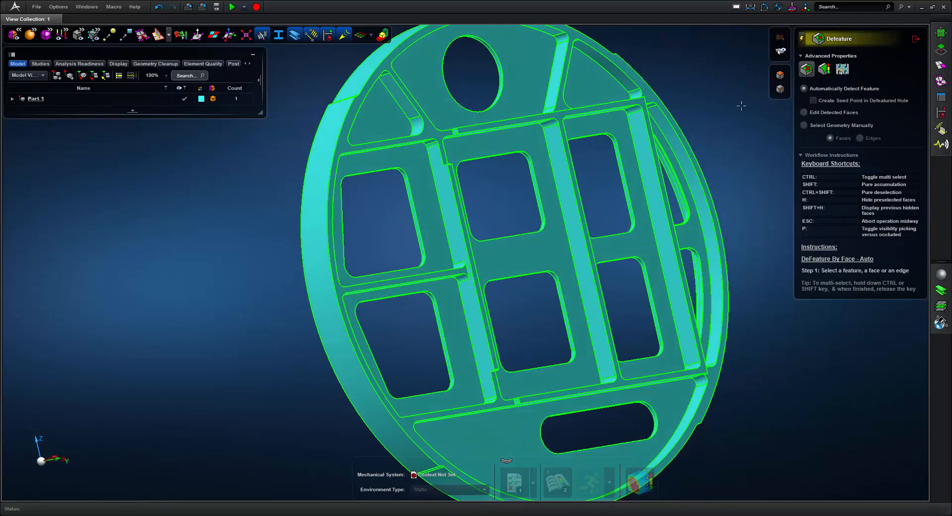
pyautogui.click(806, 69)
pyautogui.scroll(10, 439, 134)
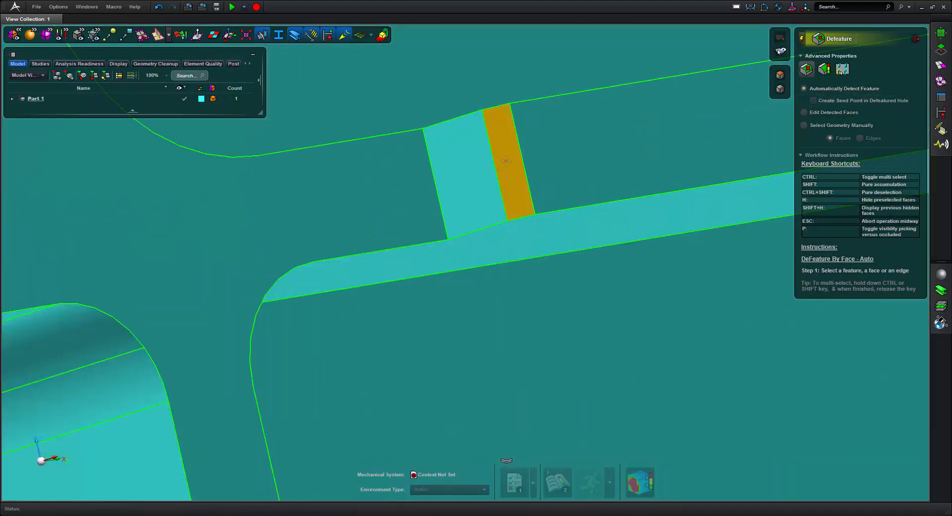
pyautogui.click(513, 165)
pyautogui.scroll(-5, 503, 159)
pyautogui.scroll(-5, 504, 159)
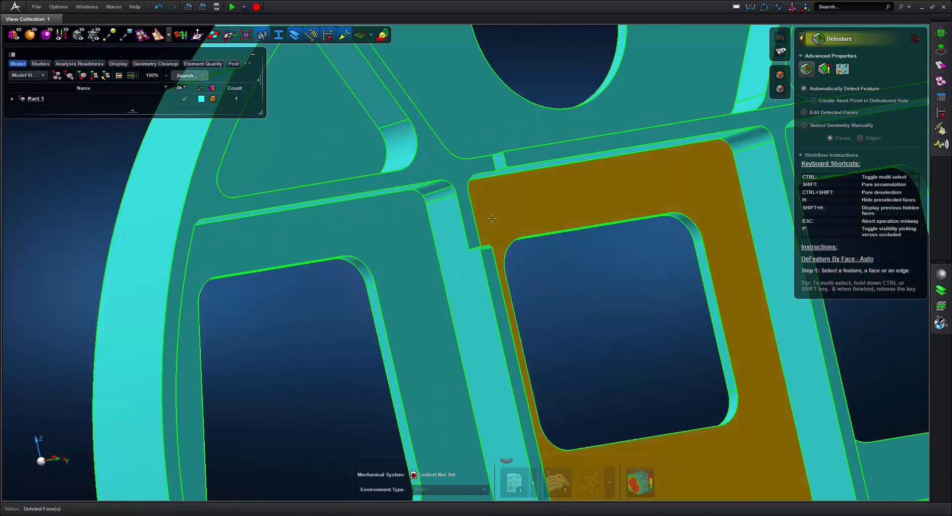
pyautogui.moveTo(493, 222); pyautogui.dragTo(486, 276, button='middle')
pyautogui.scroll(6, 488, 276)
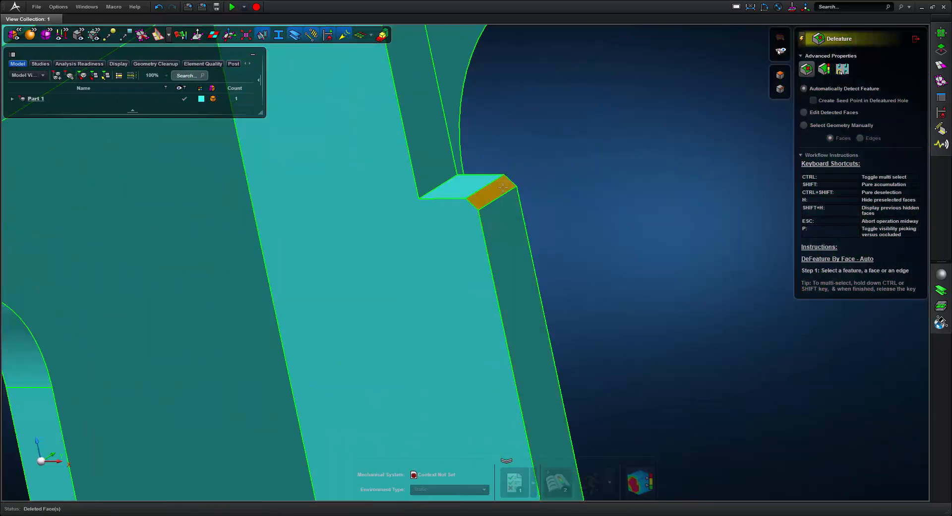
pyautogui.scroll(-10, 530, 168)
# - Remove the two corner rounds on the rim-facing side of the upper rectangular cutout beside the central one
pyautogui.moveTo(557, 177); pyautogui.dragTo(523, 212, button='middle')
pyautogui.scroll(10, 466, 171)
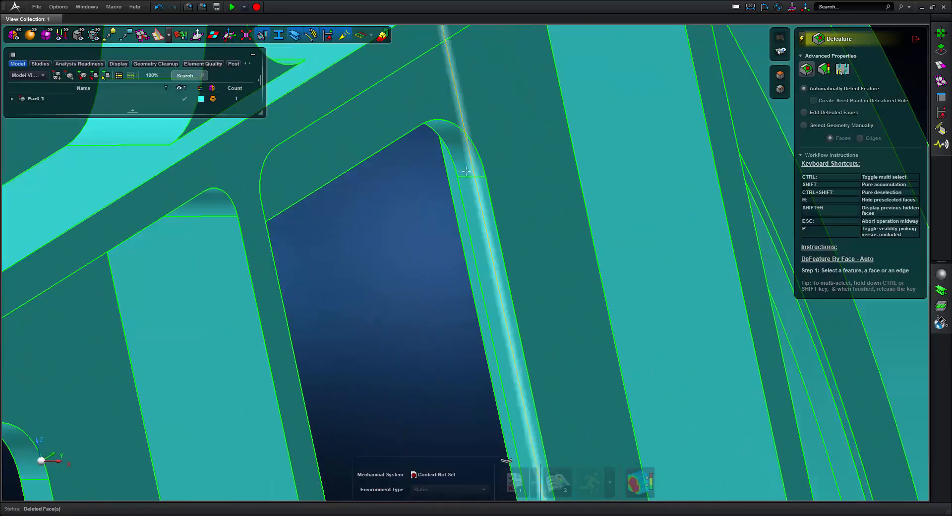
pyautogui.click(465, 165)
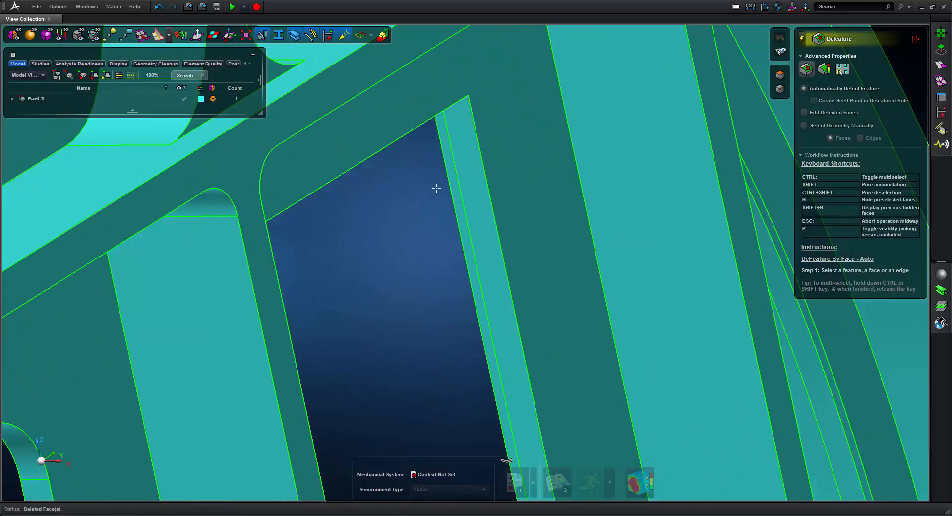
pyautogui.scroll(-5, 433, 196)
pyautogui.moveTo(425, 236); pyautogui.dragTo(375, 35, button='right')
pyautogui.scroll(3, 432, 191)
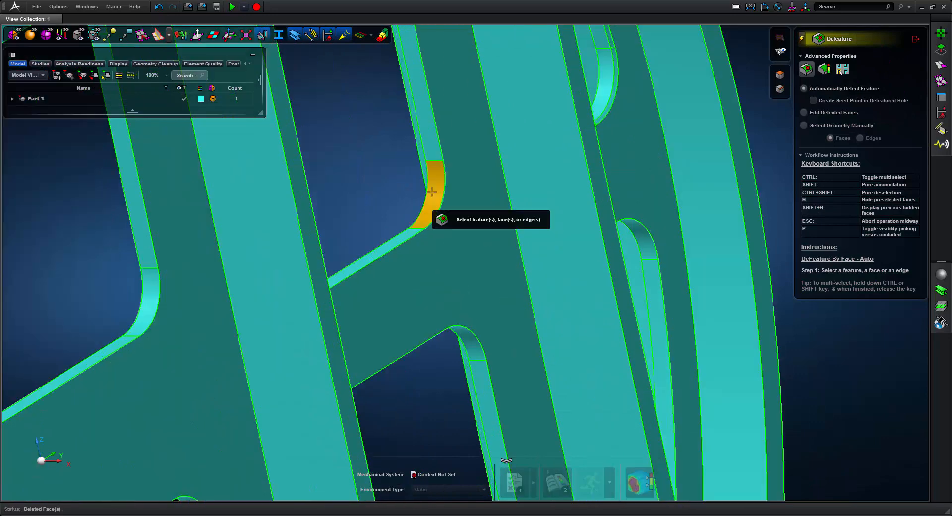
pyautogui.scroll(-10, 435, 201)
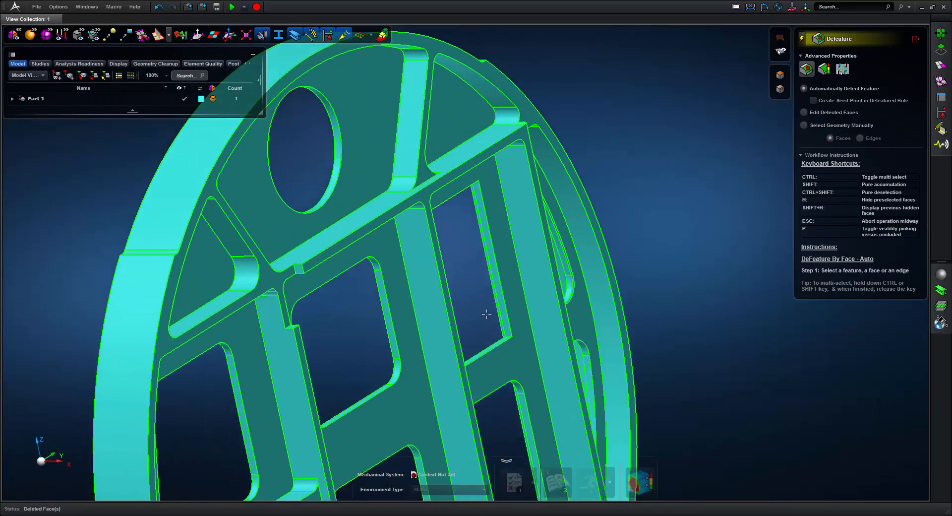
# - Remove the large circular hole with Defeature, and undo that removal
pyautogui.scroll(5, 382, 177)
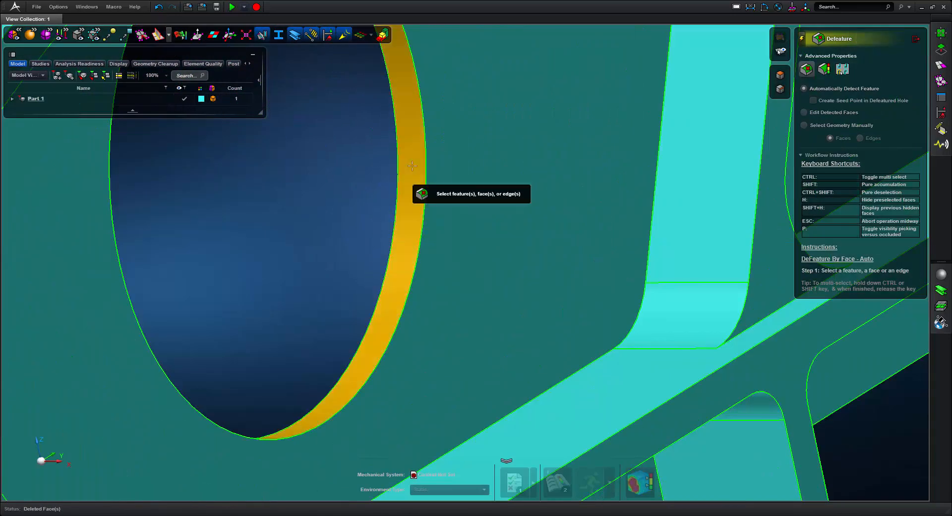
pyautogui.click(414, 192)
pyautogui.scroll(-3, 357, 208)
pyautogui.scroll(-4, 360, 218)
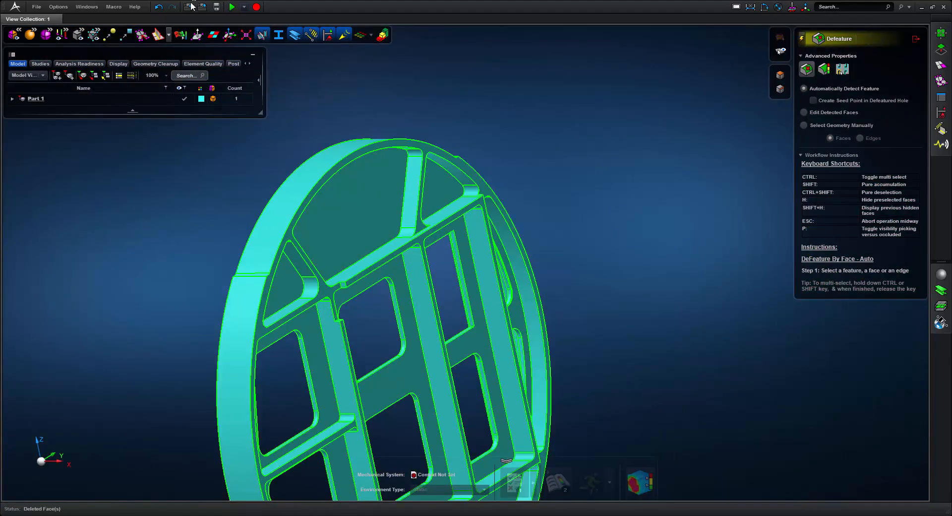
pyautogui.click(159, 7)
# - Try to defeature the curved bevelled face at the narrow end of the upper small cutout beside the rim
pyautogui.moveTo(348, 218); pyautogui.dragTo(326, 142, button='middle')
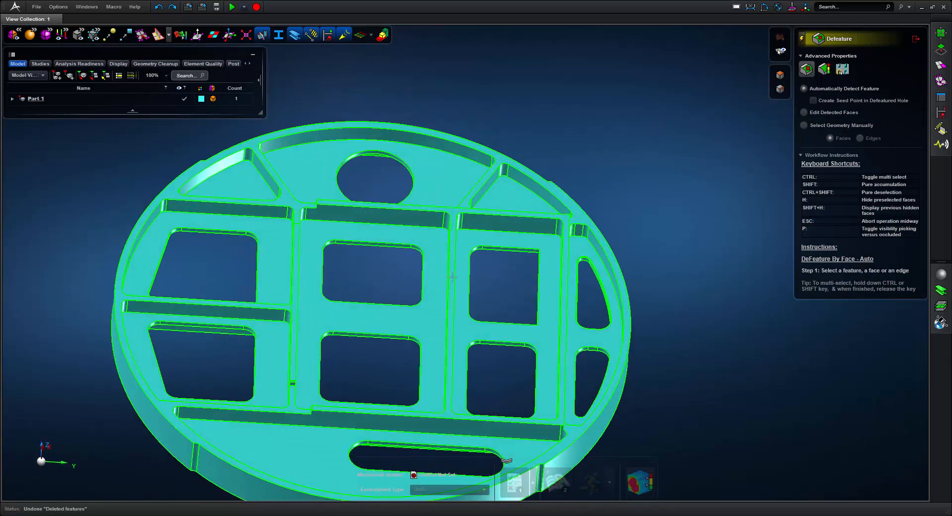
pyautogui.moveTo(391, 257); pyautogui.dragTo(407, 241, button='middle')
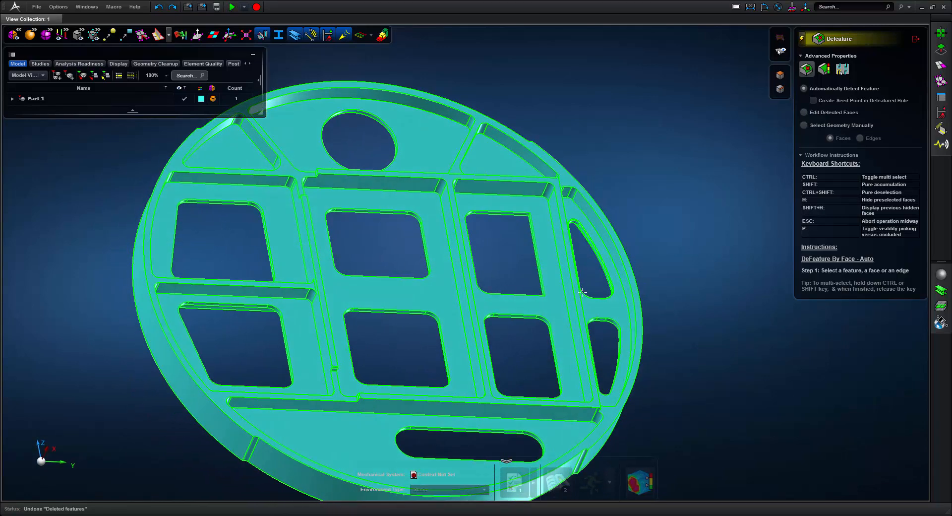
pyautogui.scroll(5, 581, 244)
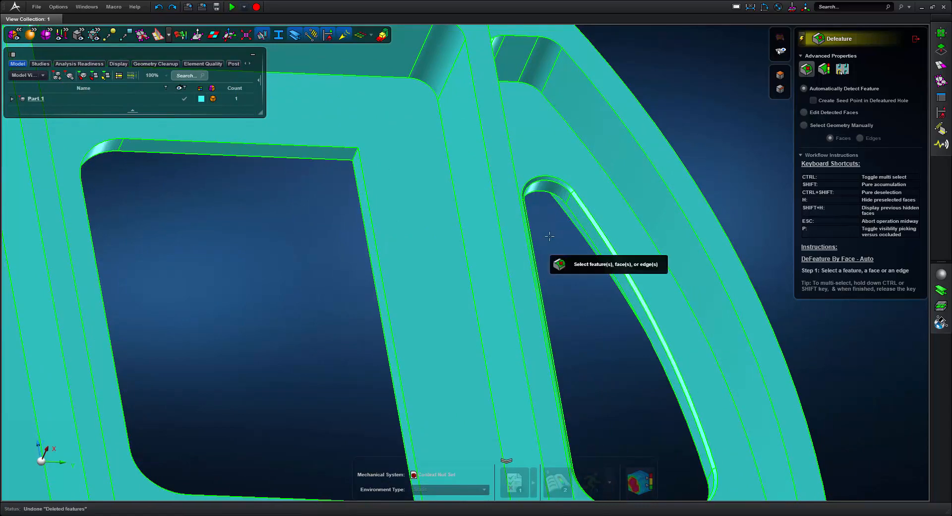
pyautogui.scroll(5, 543, 240)
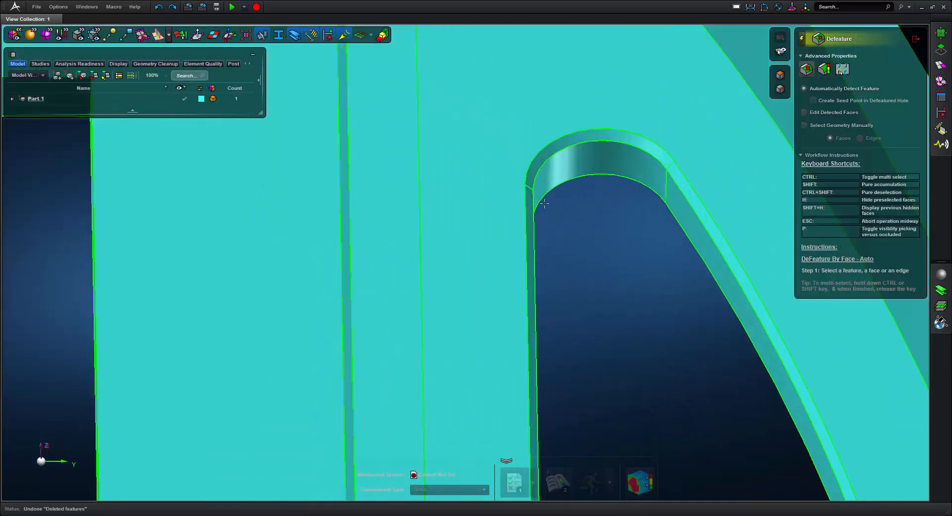
pyautogui.moveTo(548, 240); pyautogui.dragTo(368, 381, button='right')
pyautogui.scroll(3, 393, 346)
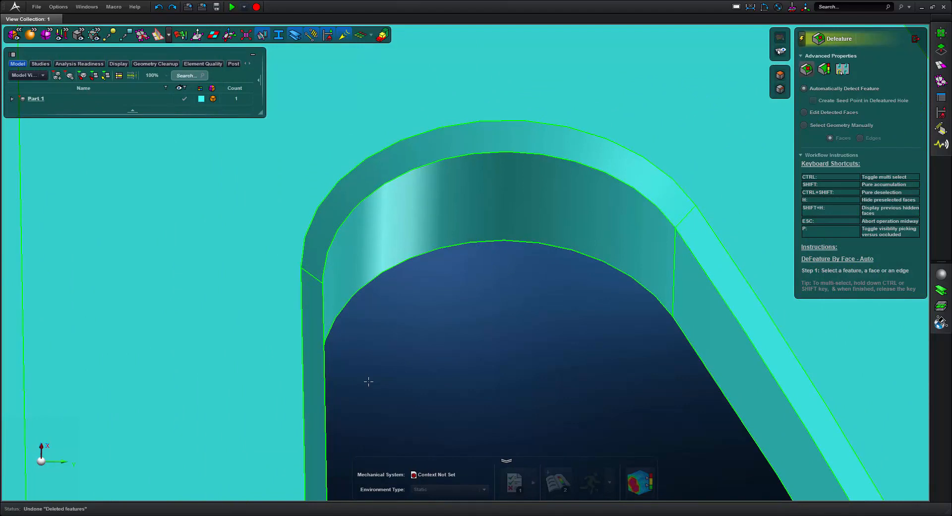
pyautogui.click(324, 236)
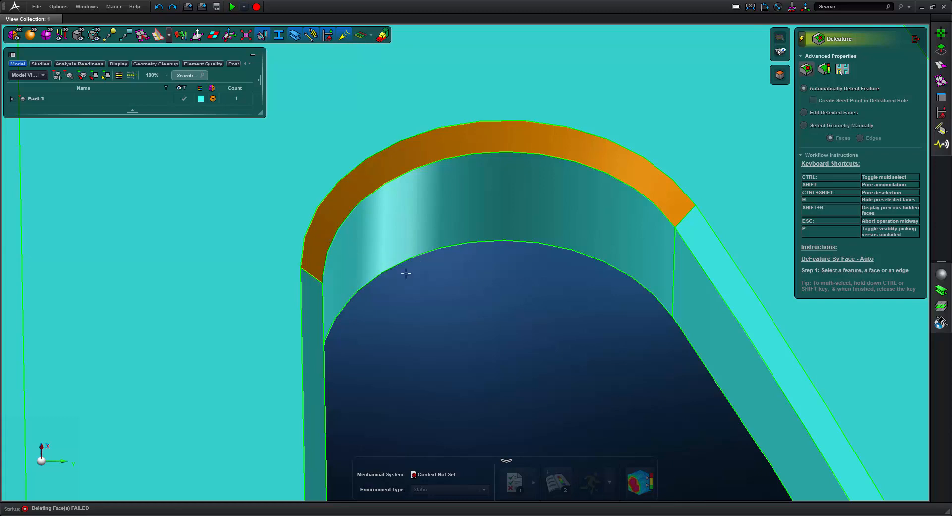
pyautogui.scroll(-6, 455, 302)
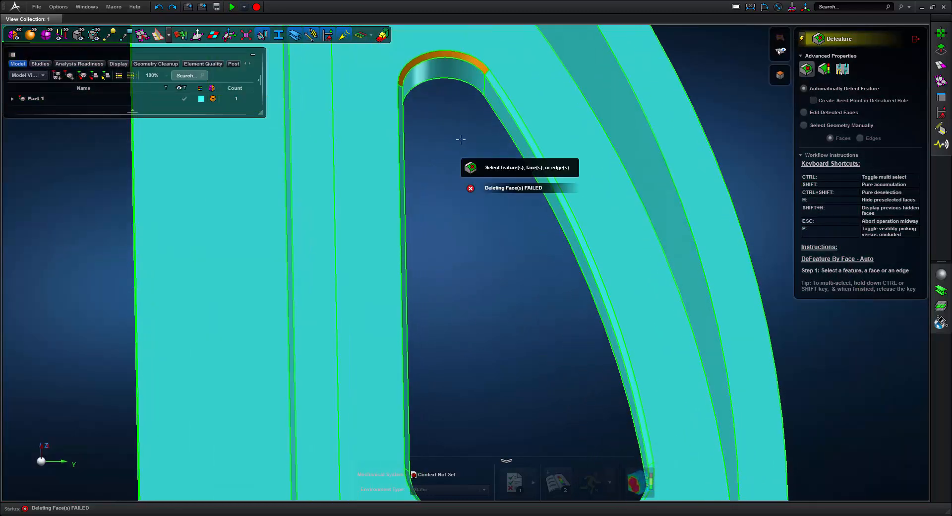
pyautogui.scroll(5, 449, 328)
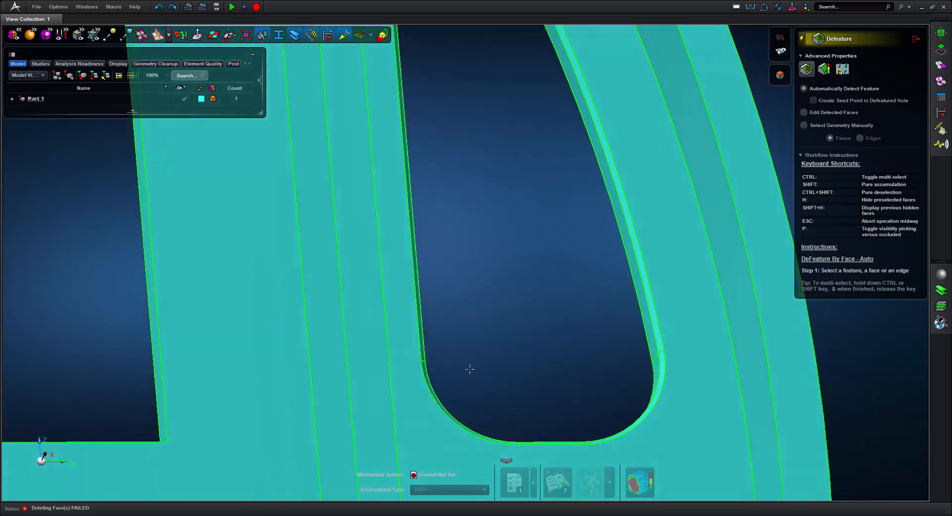
pyautogui.moveTo(470, 369); pyautogui.dragTo(482, 322, button='middle')
pyautogui.scroll(-4, 461, 350)
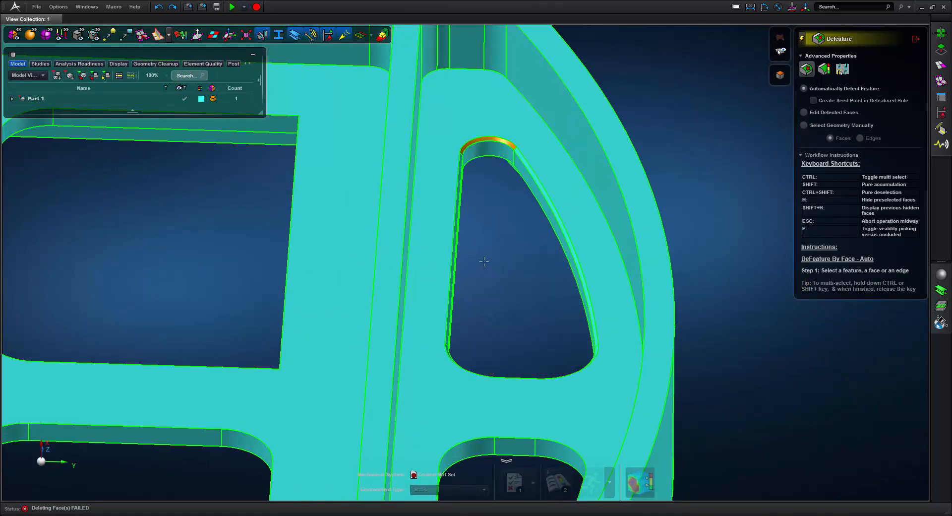
pyautogui.moveTo(488, 264); pyautogui.dragTo(483, 265, button='middle')
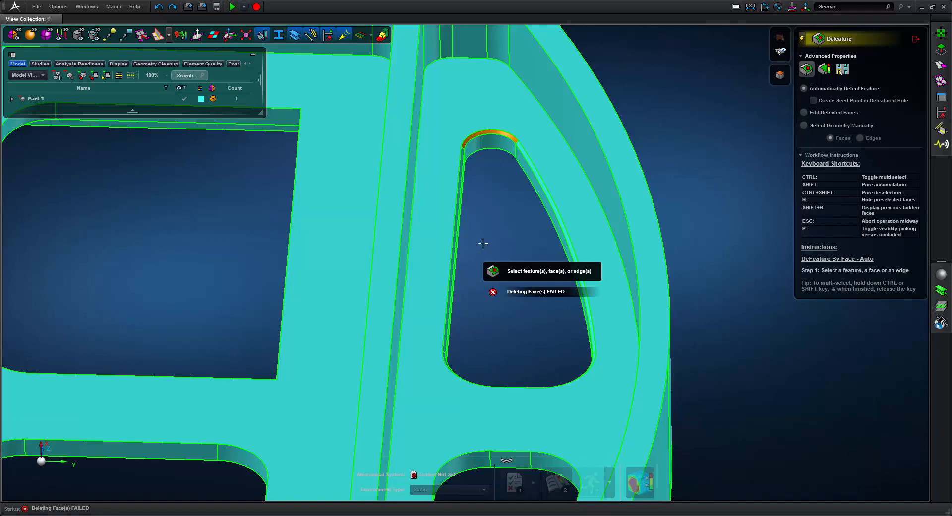
pyautogui.click(914, 39)
# - Run Geometry Cleanup on the plate body with Clean Topology and Optimize Geometric Representation, both at 0.01 mm tolerance
pyautogui.click(940, 49)
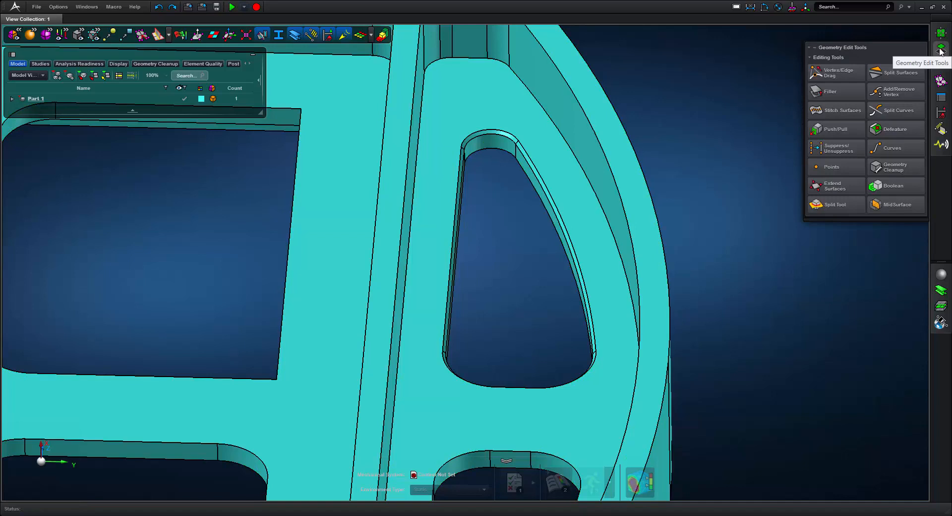
pyautogui.click(894, 171)
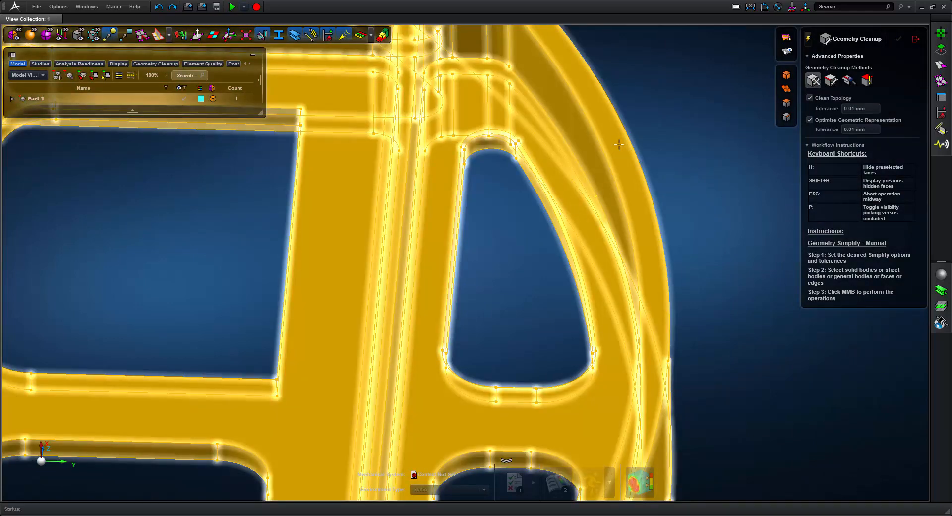
pyautogui.click(621, 148)
pyautogui.middleClick(644, 146)
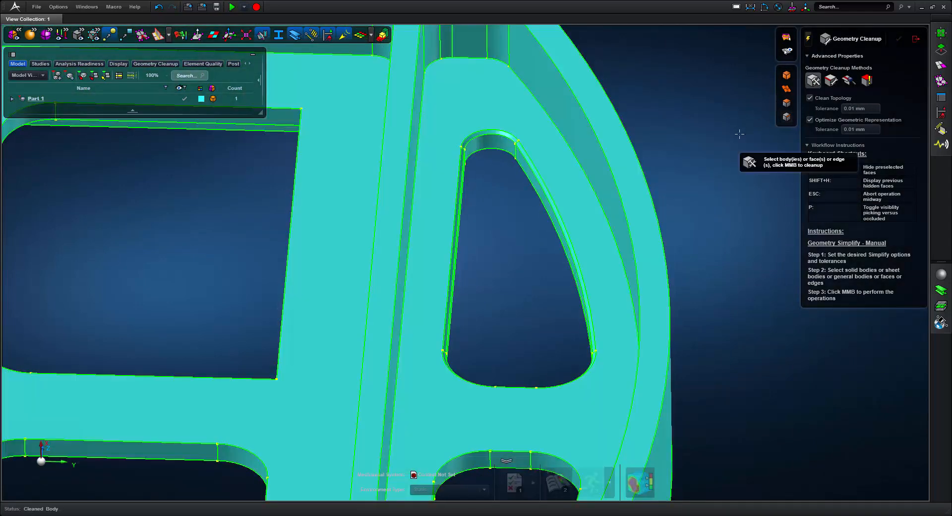
pyautogui.scroll(-3, 739, 133)
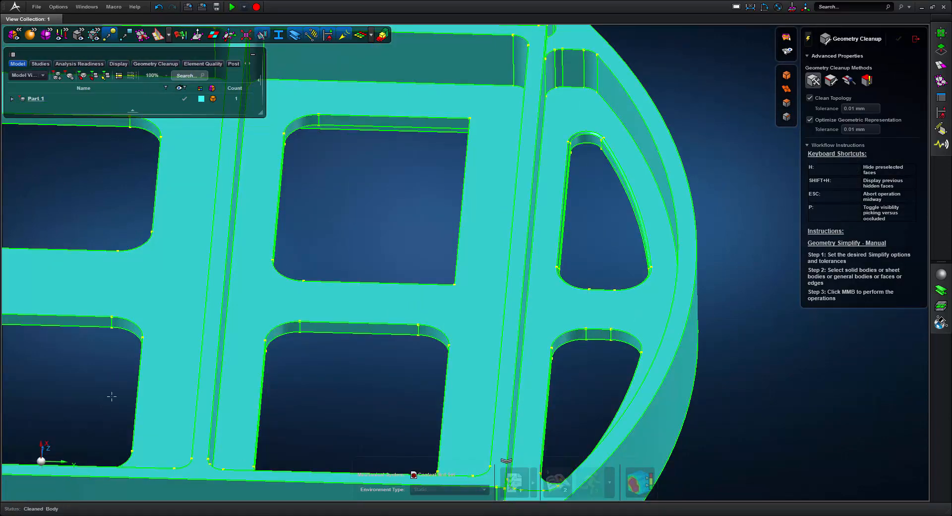
pyautogui.scroll(-5, 112, 395)
pyautogui.scroll(2, 206, 385)
pyautogui.scroll(5, 509, 224)
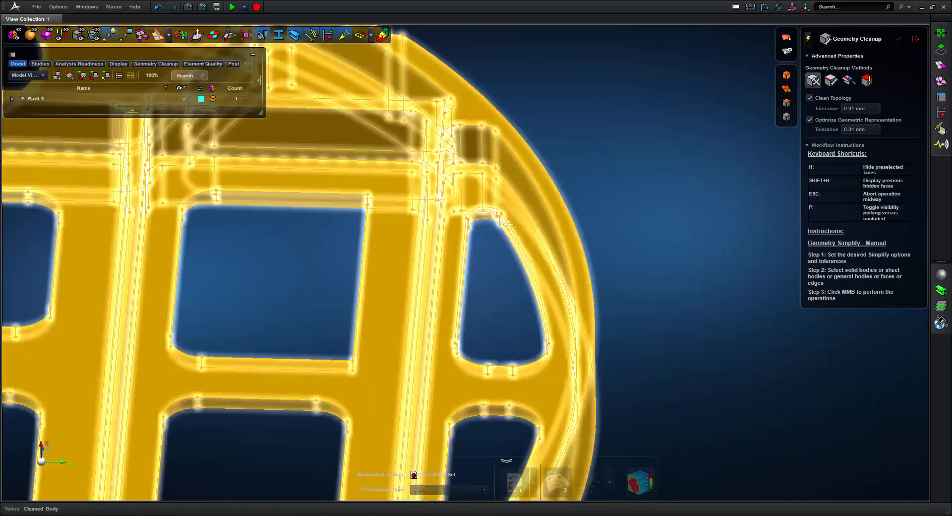
pyautogui.scroll(4, 508, 224)
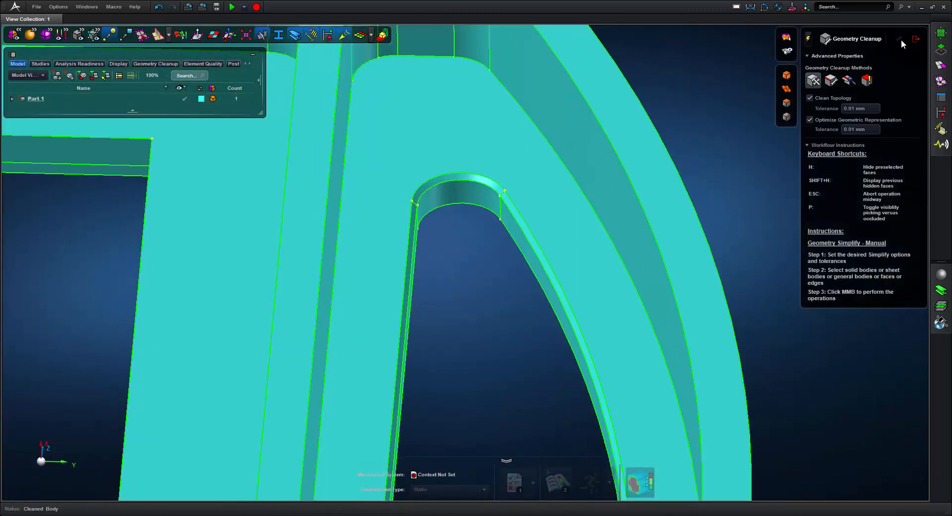
pyautogui.click(915, 40)
# - Defeature the bevelled face at the narrow end of the upper small cutout beside the rim
pyautogui.click(941, 50)
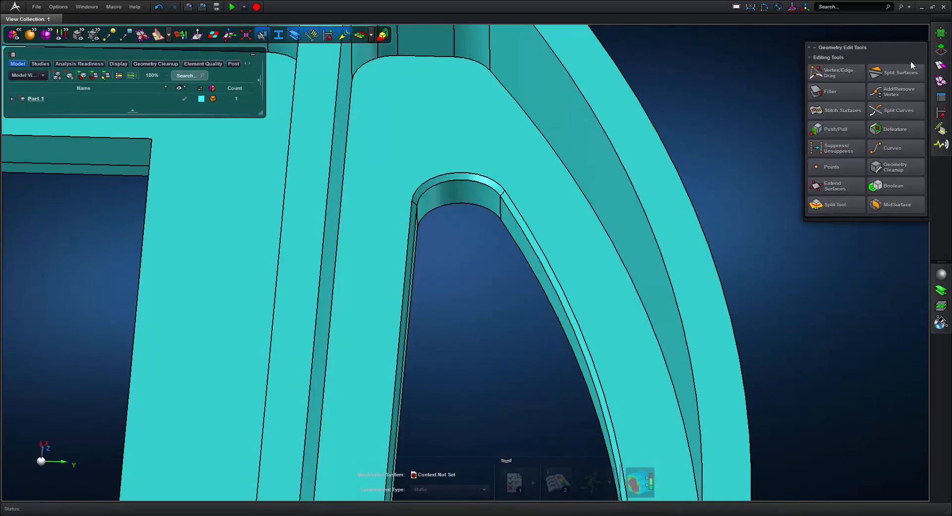
pyautogui.click(896, 129)
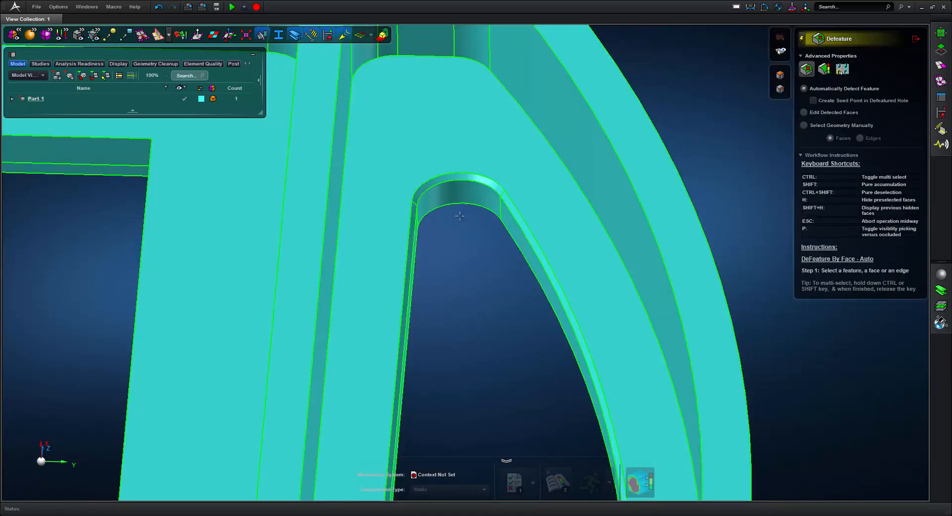
pyautogui.scroll(4, 476, 194)
pyautogui.click(477, 170)
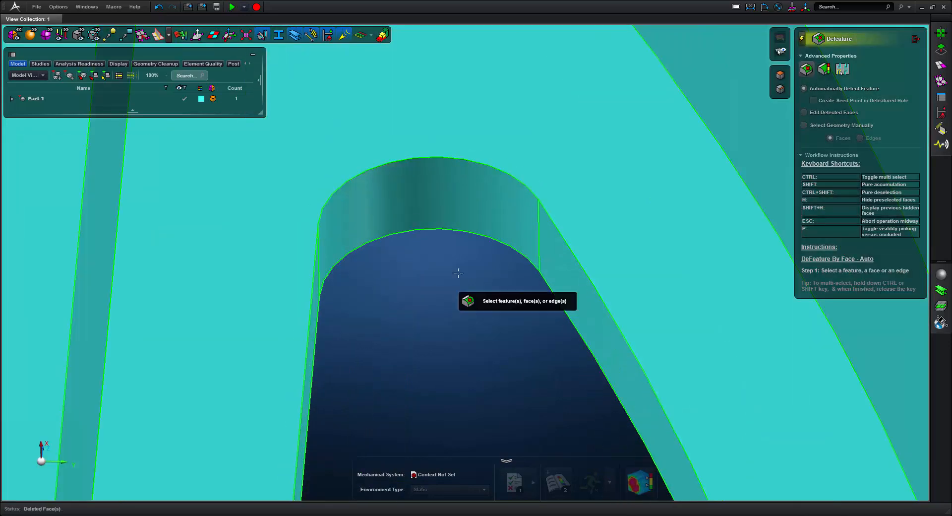
pyautogui.scroll(-5, 476, 119)
pyautogui.scroll(-5, 474, 161)
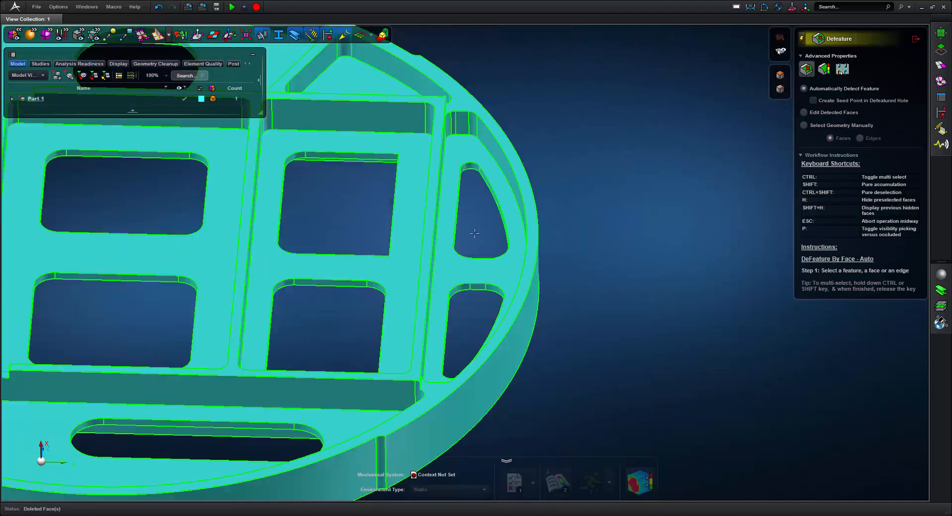
# - Bring the whole plate into view and turn on its colour-coded status display
pyautogui.moveTo(384, 230); pyautogui.dragTo(577, 230, button='middle')
pyautogui.scroll(-4, 577, 230)
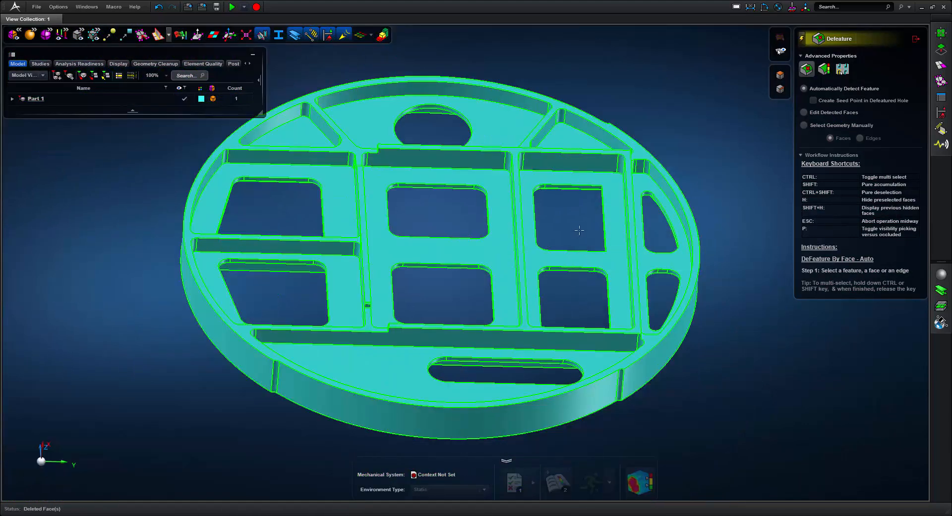
pyautogui.click(383, 36)
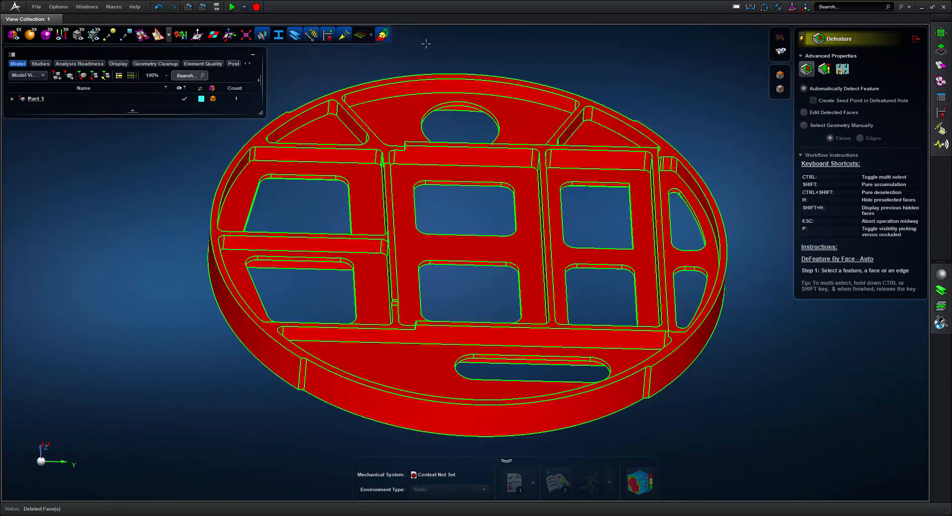
# - Start the Split Tool and set the whole plate body as the entity to split
pyautogui.moveTo(459, 46); pyautogui.dragTo(412, 224, button='middle')
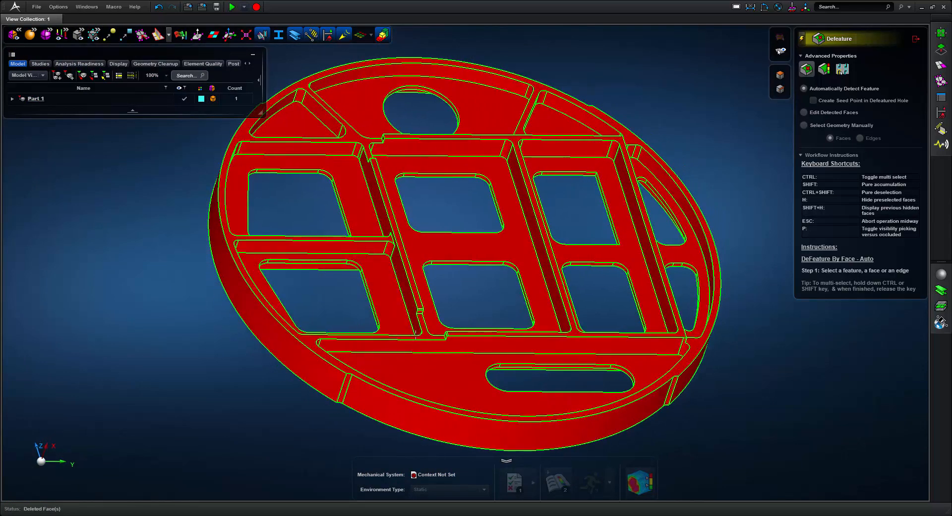
pyautogui.scroll(5, 419, 318)
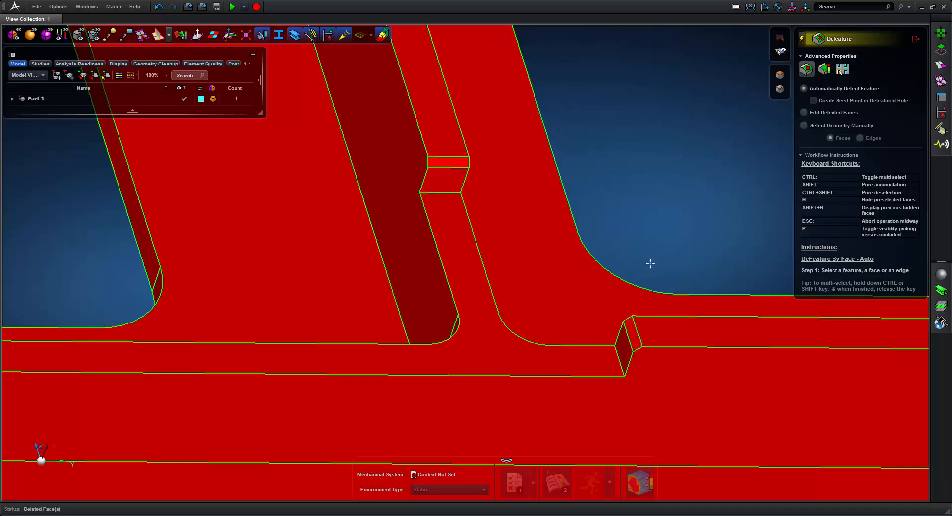
pyautogui.scroll(-5, 662, 246)
pyautogui.moveTo(662, 246); pyautogui.dragTo(548, 304, button='middle')
pyautogui.scroll(-5, 544, 303)
pyautogui.scroll(3, 501, 300)
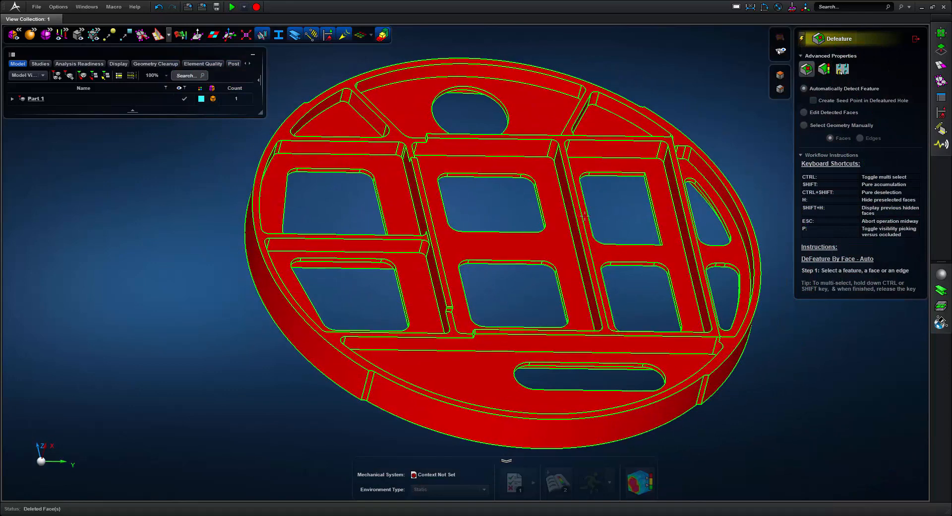
pyautogui.click(938, 50)
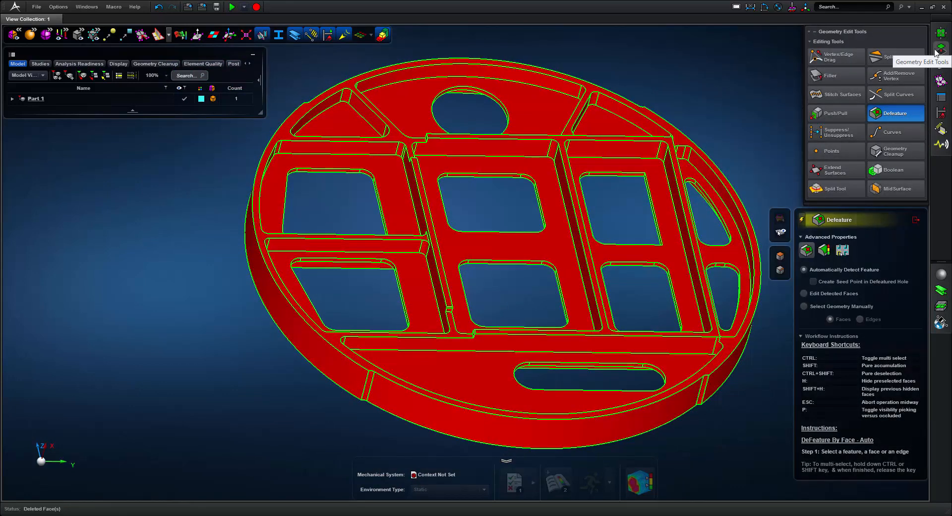
pyautogui.click(834, 190)
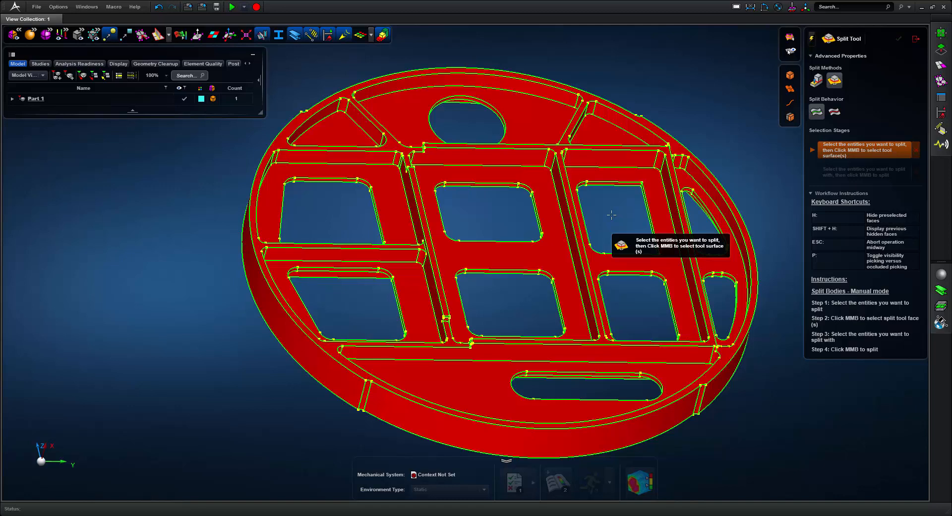
pyautogui.click(612, 214)
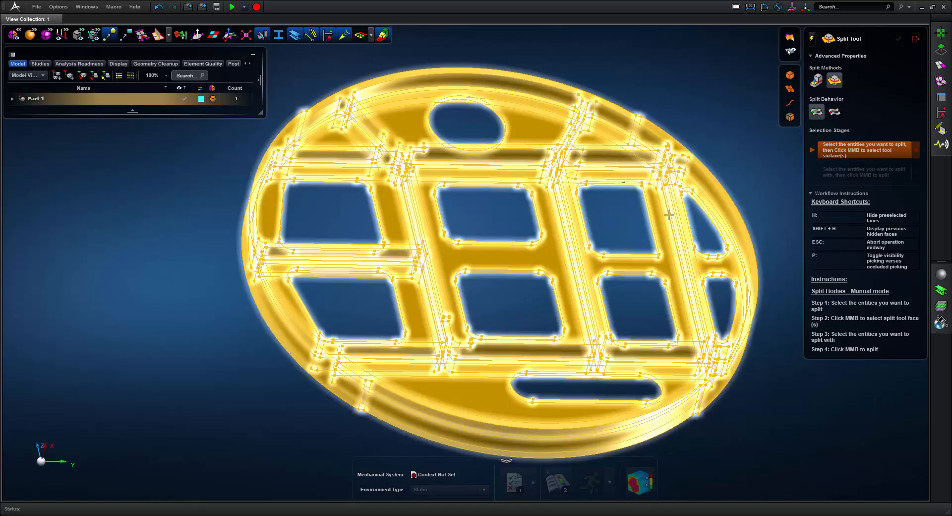
pyautogui.middleClick(596, 224)
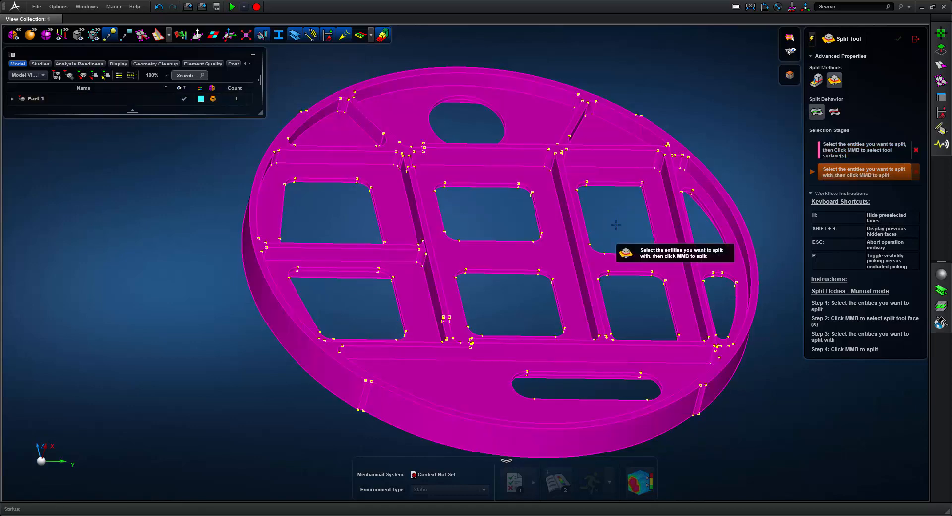
# - Select the curved rim wall and the upper end wall faces of the crescent-shaped pocket as splitting faces
pyautogui.keyDown('ctrl'); pyautogui.moveTo(617, 227); pyautogui.dragTo(544, 244, button='right'); pyautogui.keyUp('ctrl')
pyautogui.click(601, 196)
pyautogui.scroll(10, 601, 196)
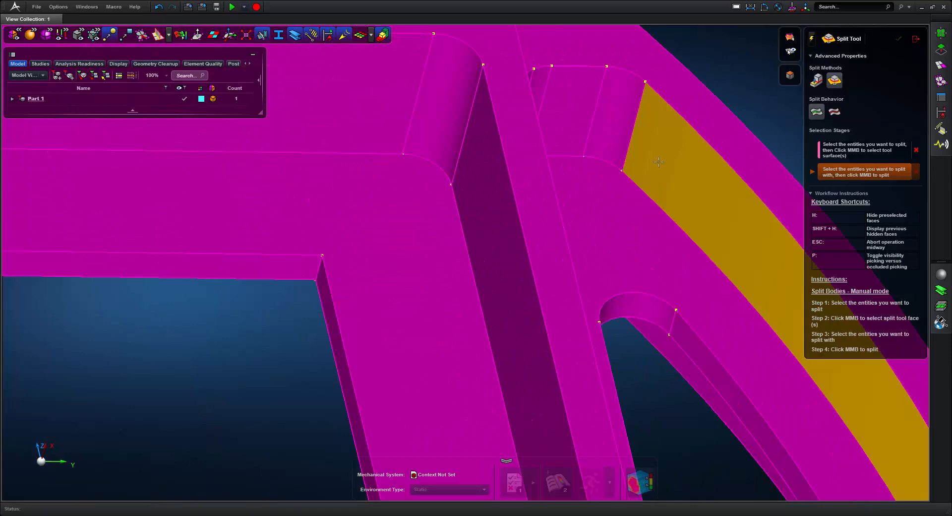
pyautogui.moveTo(660, 161); pyautogui.dragTo(652, 155, button='right')
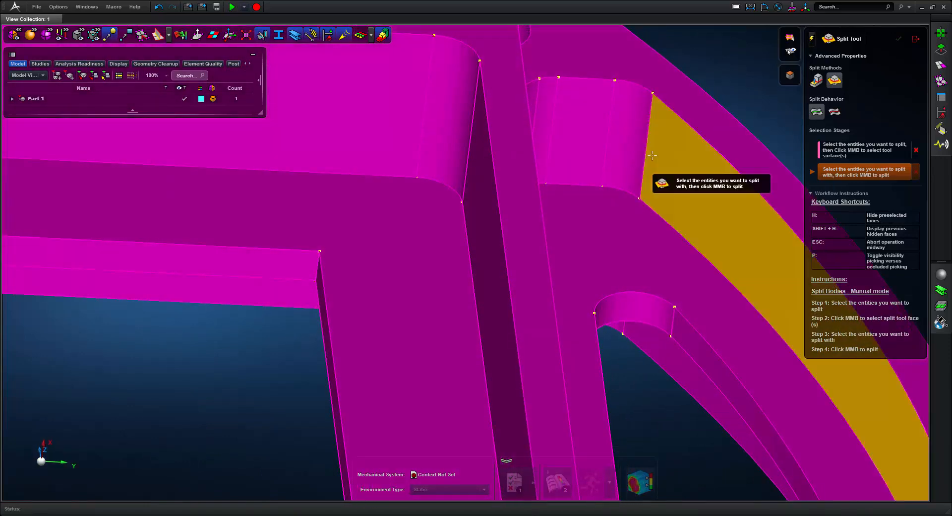
pyautogui.moveTo(666, 176); pyautogui.dragTo(650, 200, button='middle')
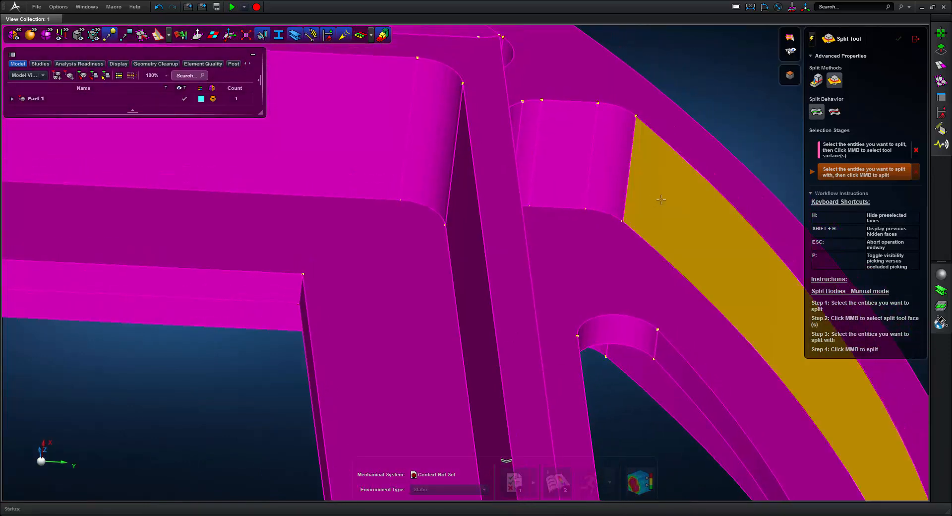
pyautogui.moveTo(660, 200); pyautogui.dragTo(665, 195, button='right')
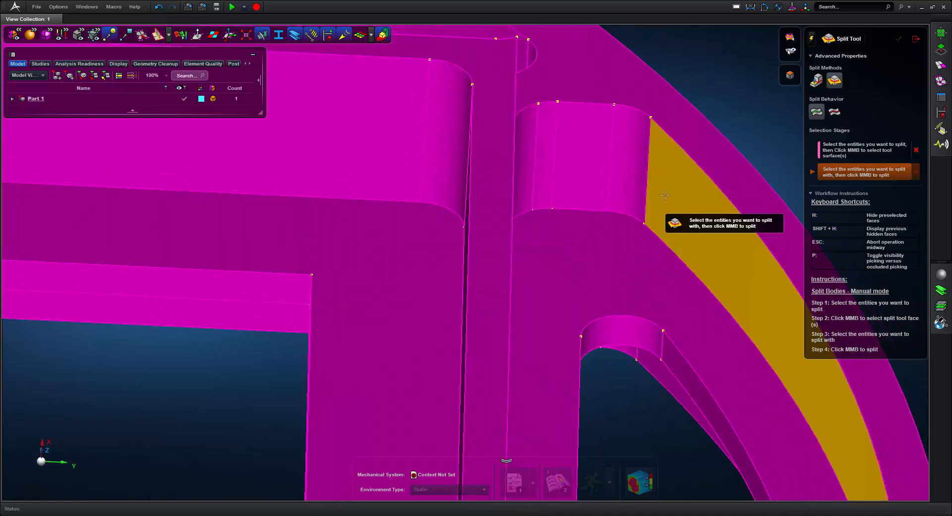
pyautogui.click(665, 195)
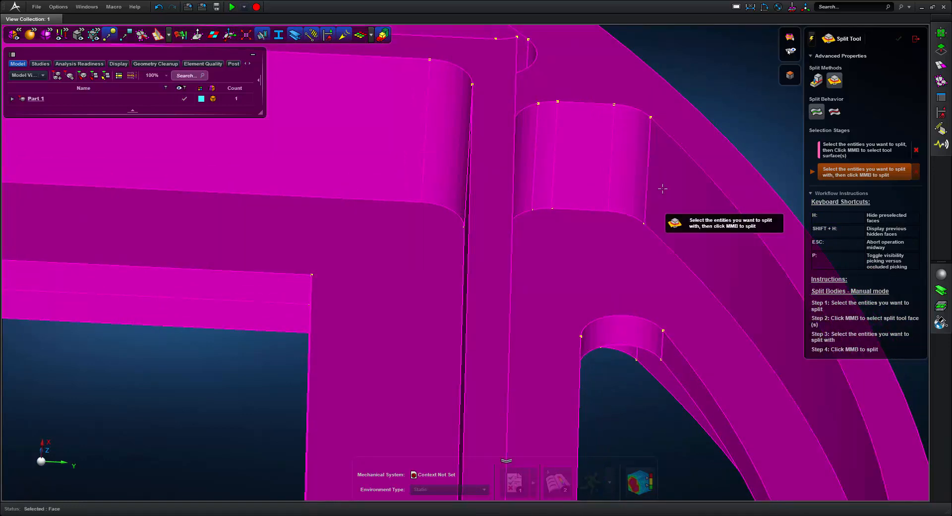
pyautogui.click(629, 164)
pyautogui.click(556, 159)
pyautogui.click(544, 160)
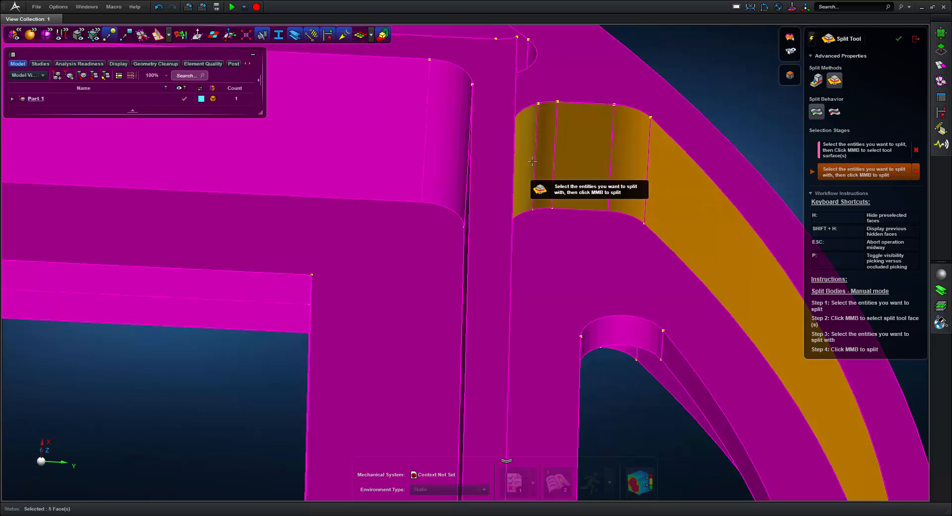
# - Add the rib-side wall and lower end wall faces of the crescent-shaped pocket to the splitting faces and split the plate
pyautogui.scroll(-5, 532, 161)
pyautogui.moveTo(572, 270); pyautogui.dragTo(600, 316, button='right')
pyautogui.click(566, 207)
pyautogui.moveTo(600, 316); pyautogui.dragTo(584, 153, button='middle')
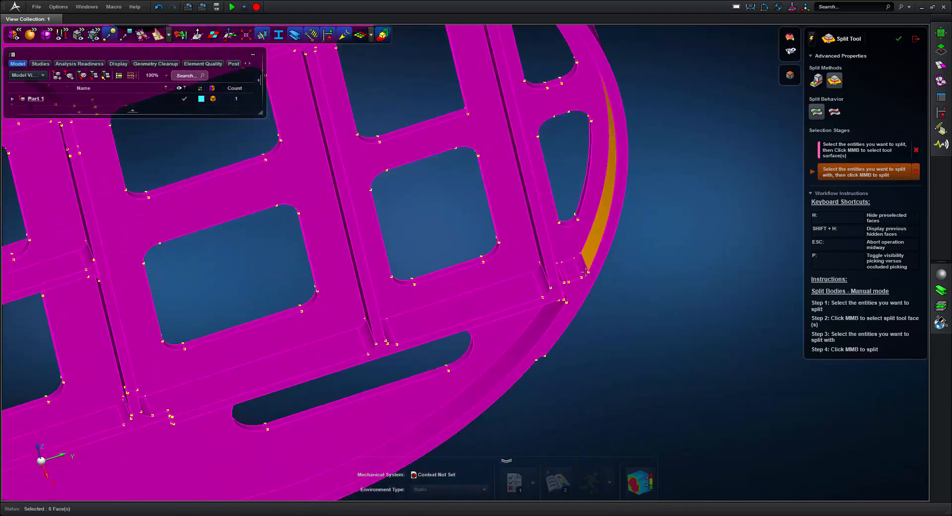
pyautogui.scroll(8, 578, 261)
pyautogui.click(578, 264)
pyautogui.click(528, 278)
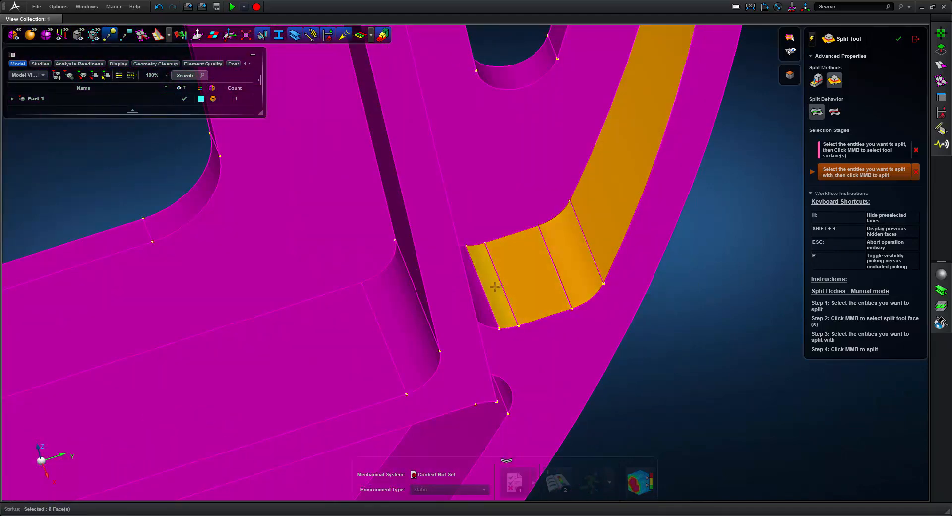
pyautogui.click(495, 290)
pyautogui.click(478, 294)
pyautogui.scroll(-3, 546, 290)
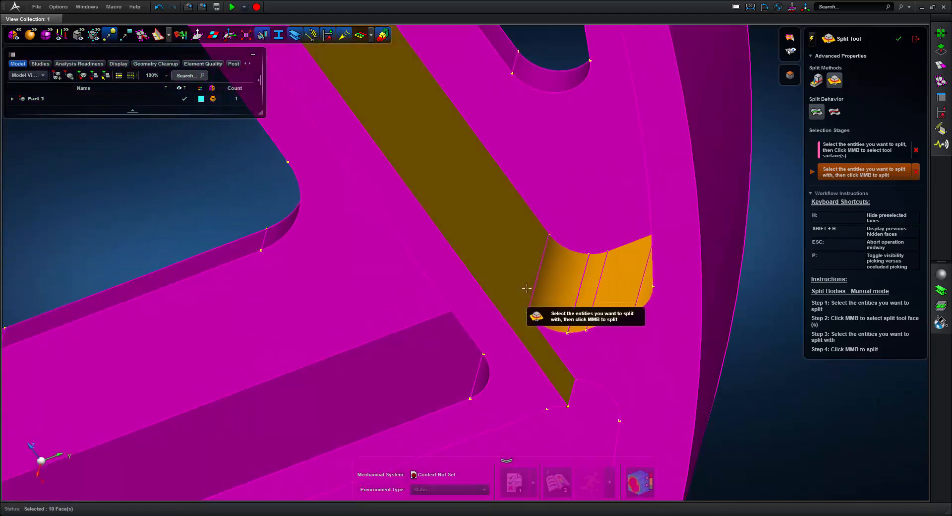
pyautogui.middleClick(533, 298)
pyautogui.scroll(-5, 748, 346)
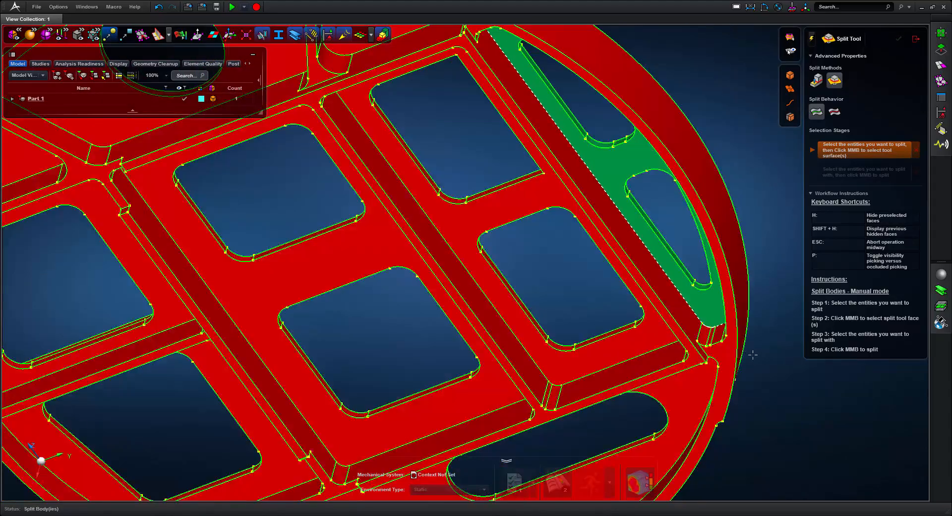
# - Split the remaining plate body with the wall faces of the two-window pocket adjacent to the crescent-shaped pocket
pyautogui.scroll(2, 754, 349)
pyautogui.moveTo(769, 322); pyautogui.dragTo(766, 316, button='middle')
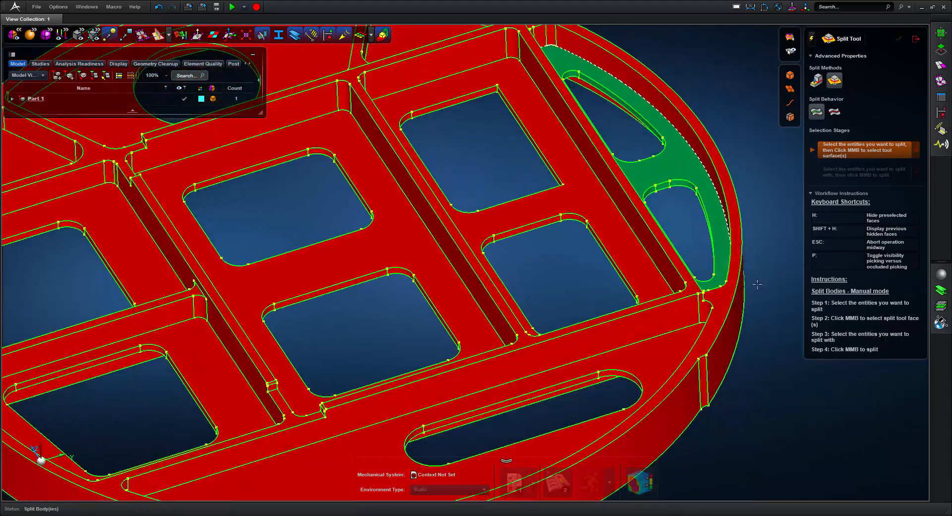
pyautogui.moveTo(758, 283); pyautogui.dragTo(738, 325, button='middle')
pyautogui.moveTo(478, 167); pyautogui.dragTo(448, 248, button='middle')
pyautogui.scroll(3, 468, 196)
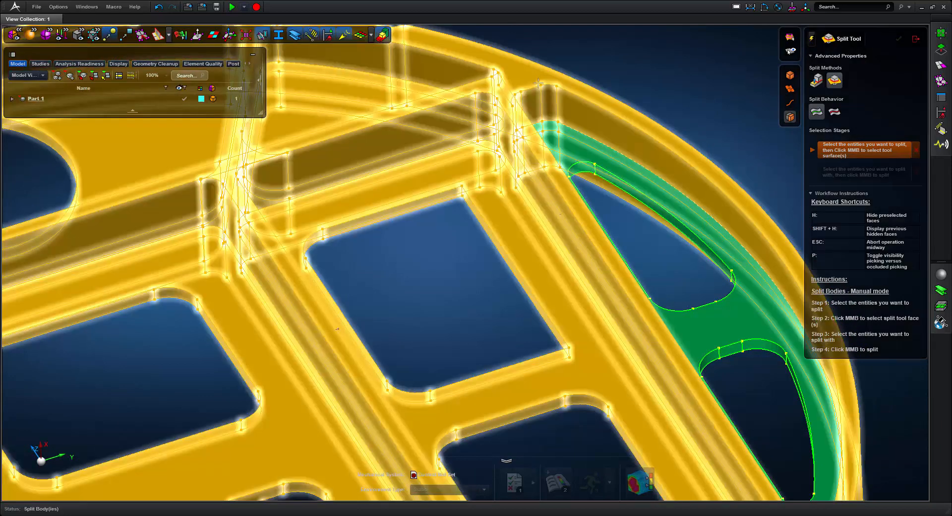
pyautogui.click(540, 82)
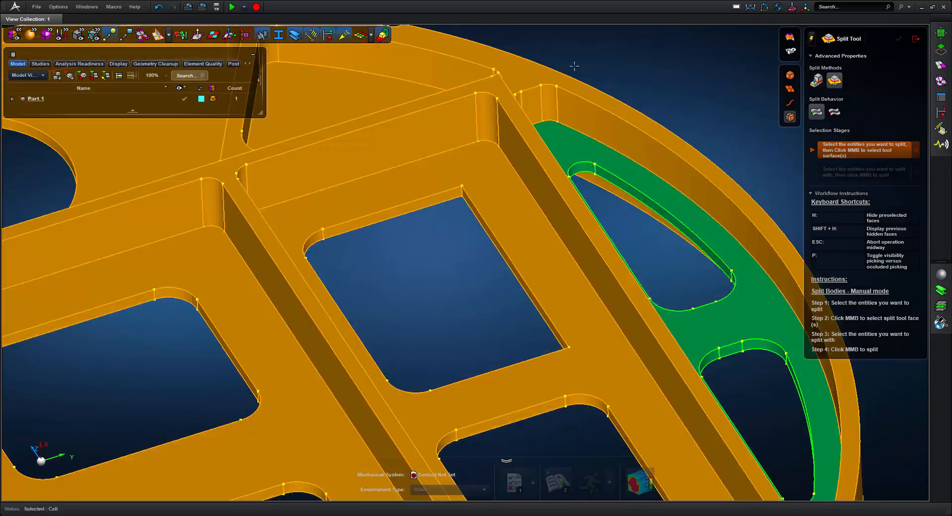
pyautogui.middleClick(584, 62)
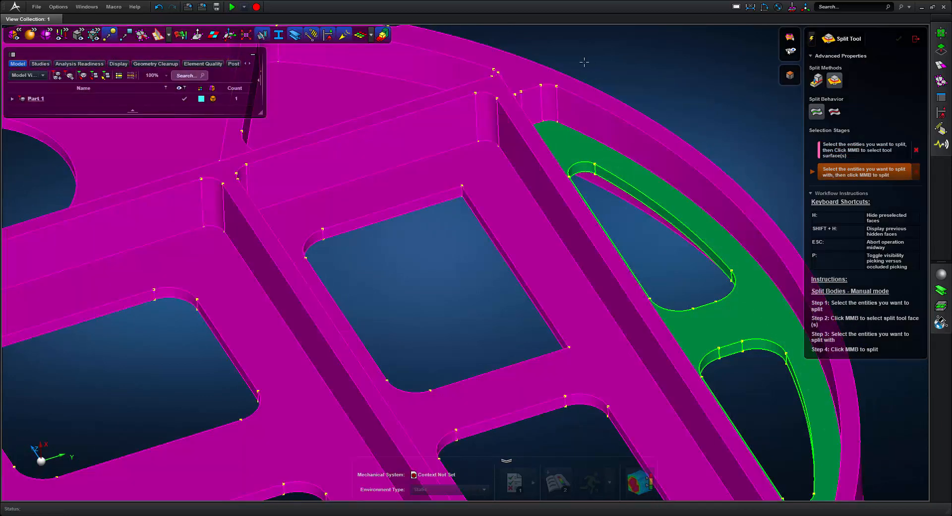
pyautogui.click(486, 114)
pyautogui.scroll(-3, 626, 64)
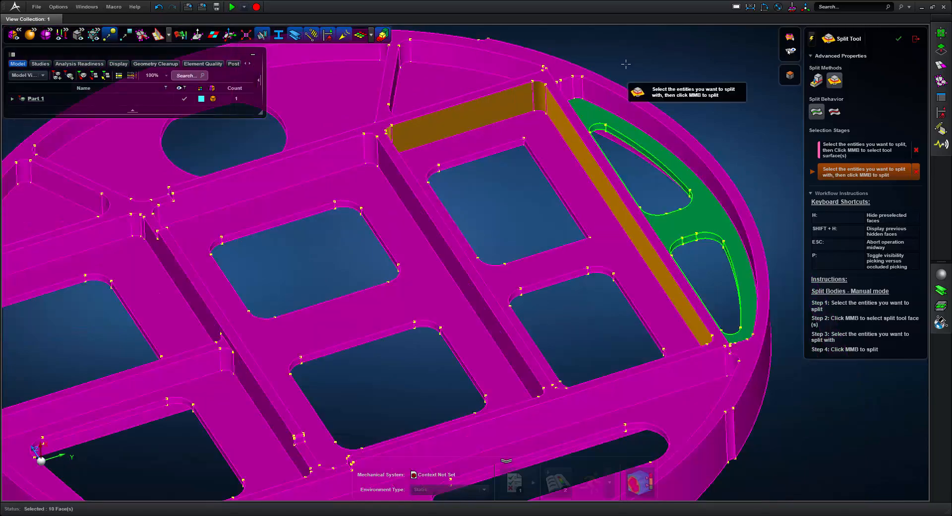
pyautogui.moveTo(626, 63); pyautogui.dragTo(564, 197, button='middle')
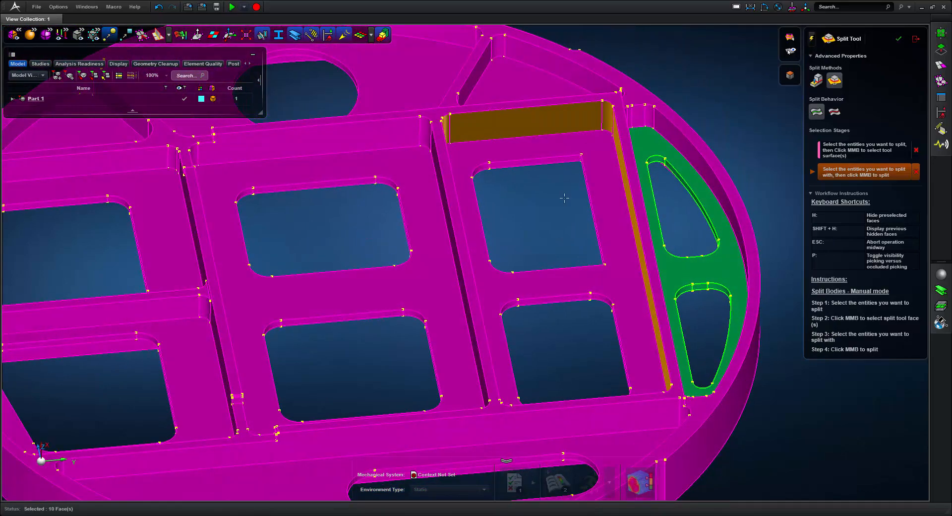
pyautogui.middleClick(564, 198)
pyautogui.scroll(-3, 547, 203)
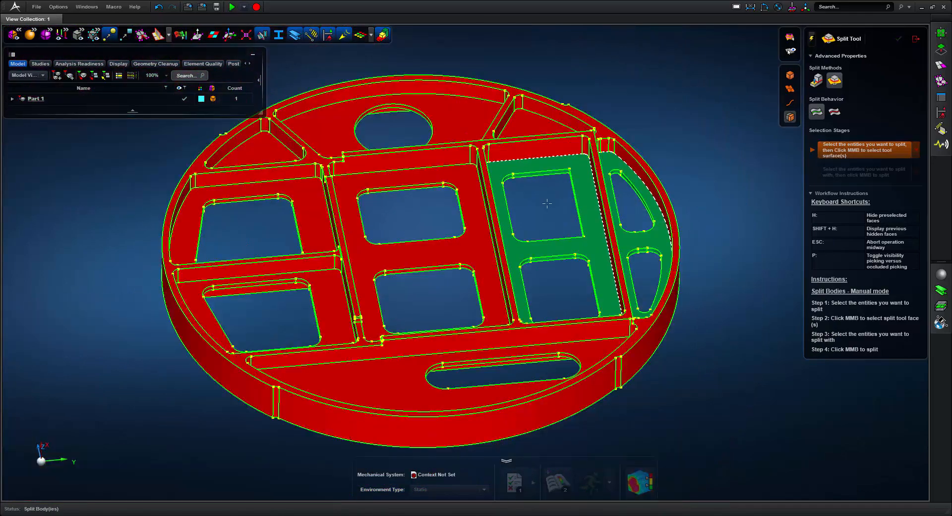
# - Split the remaining plate body with the wall faces of the central two-window pocket
pyautogui.scroll(5, 547, 204)
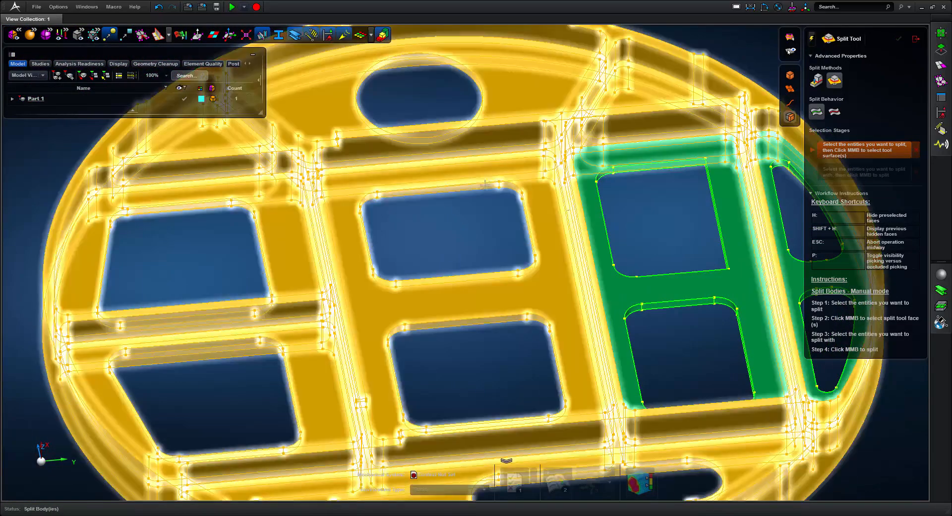
pyautogui.click(485, 185)
pyautogui.middleClick(479, 255)
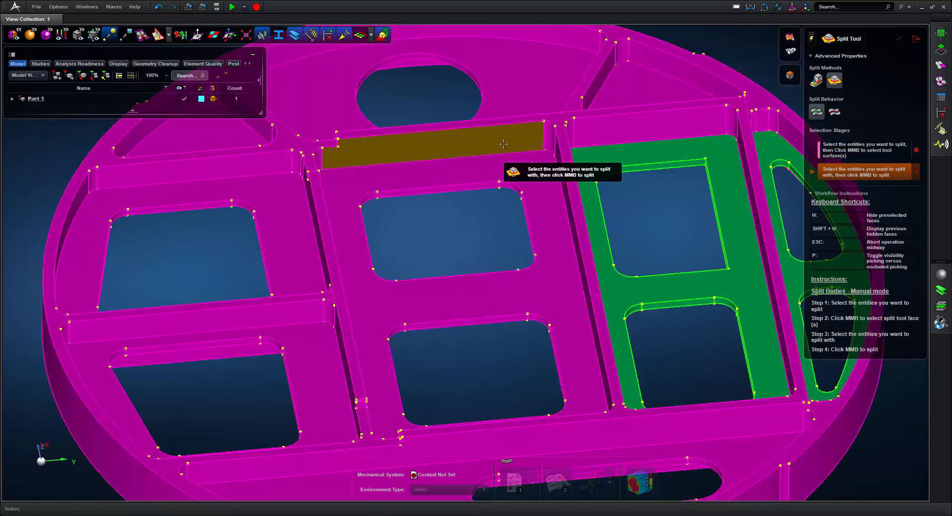
pyautogui.doubleClick(504, 144)
pyautogui.middleClick(469, 246)
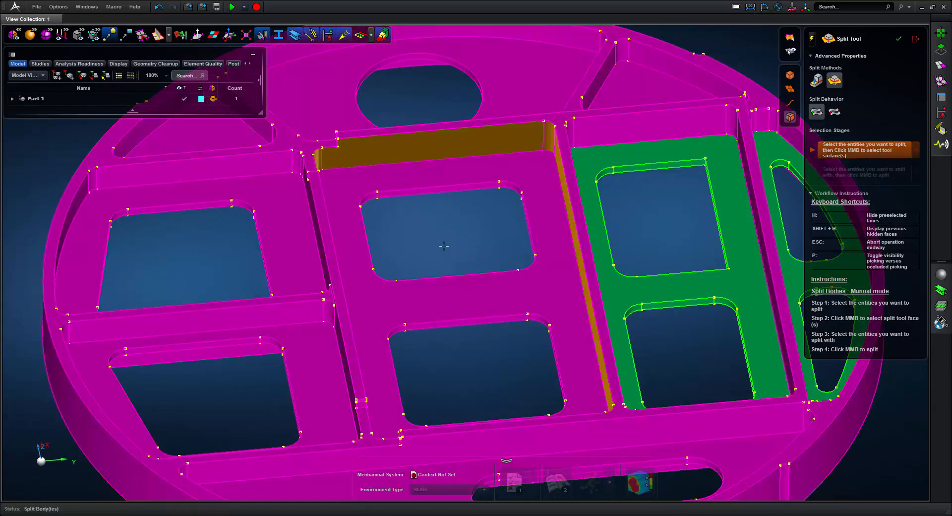
# - Split the remaining plate body with the wall faces of both single-window pockets on either side of the short cross rib
pyautogui.moveTo(452, 249); pyautogui.dragTo(510, 164, button='right')
pyautogui.moveTo(283, 369); pyautogui.dragTo(305, 298, button='middle')
pyautogui.moveTo(283, 208); pyautogui.dragTo(376, 218, button='right')
pyautogui.scroll(3, 375, 211)
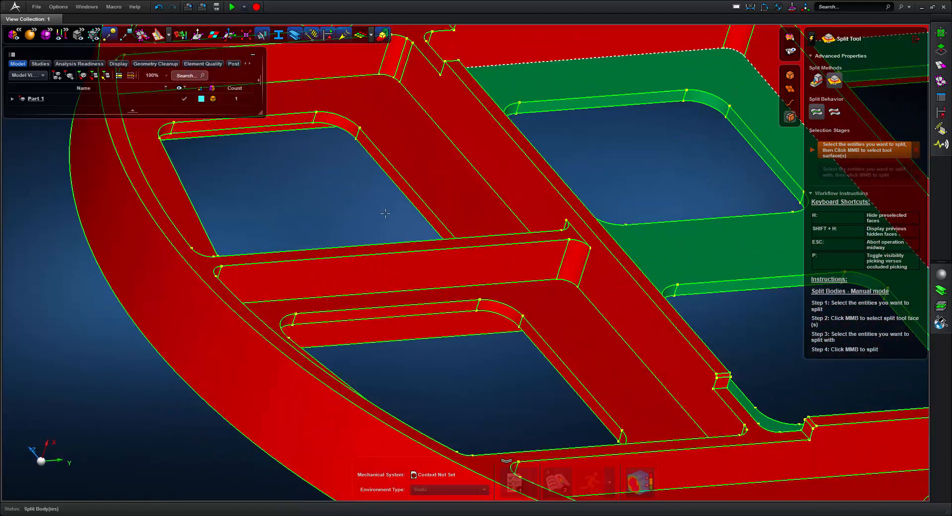
pyautogui.click(528, 188)
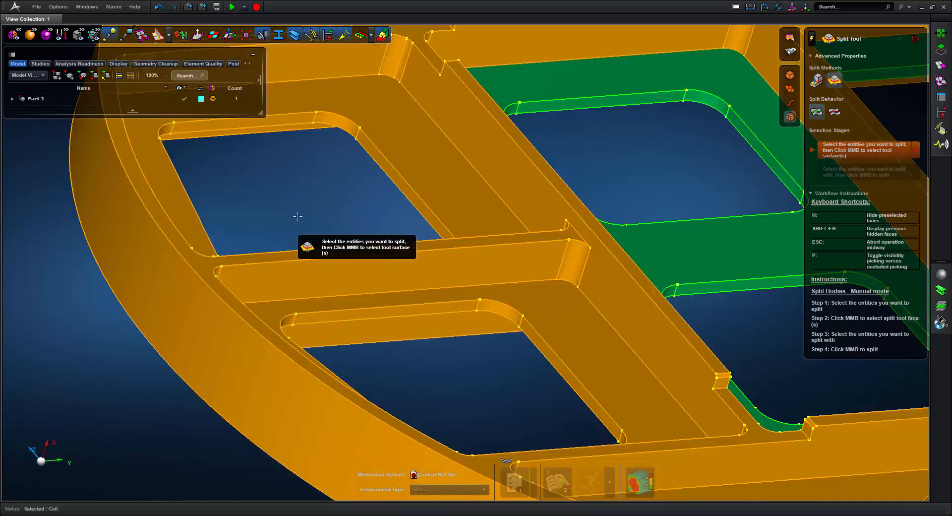
pyautogui.middleClick(494, 154)
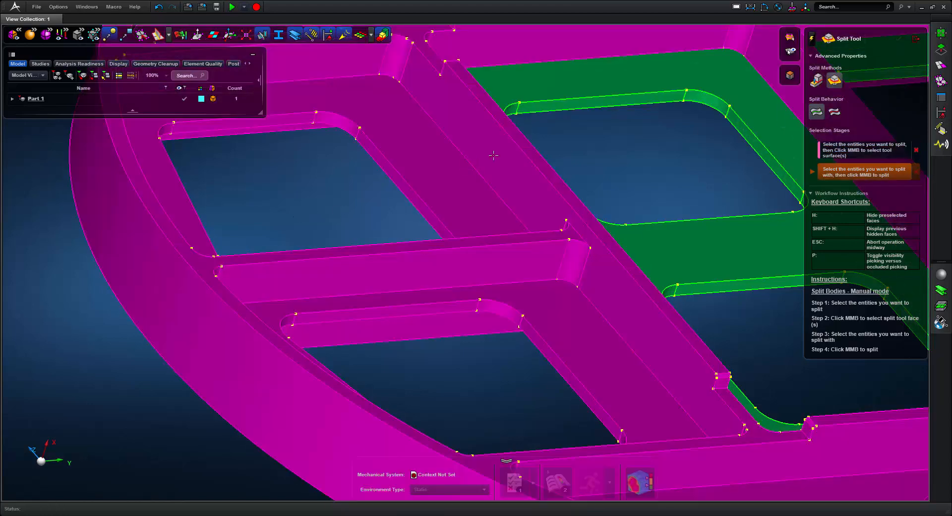
pyautogui.click(495, 155)
pyautogui.doubleClick(495, 155)
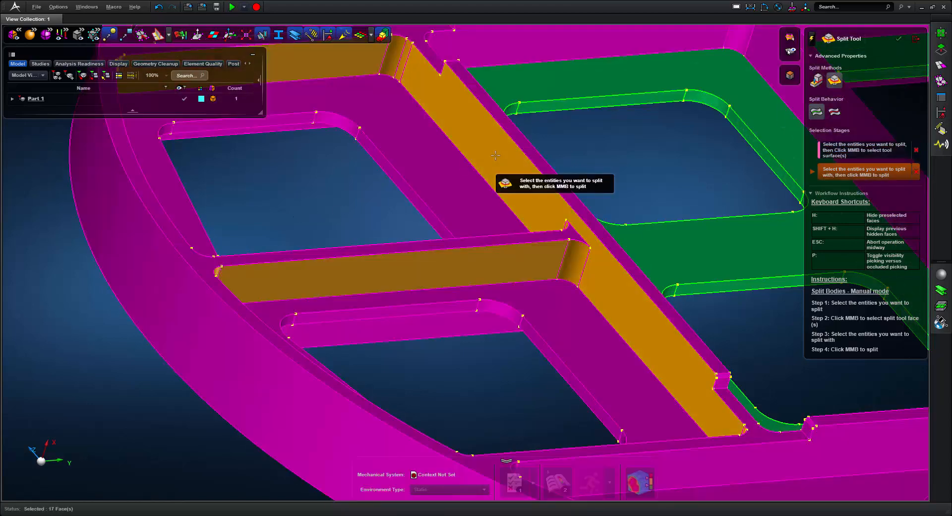
pyautogui.scroll(-3, 387, 201)
pyautogui.moveTo(377, 205); pyautogui.dragTo(418, 183, button='middle')
pyautogui.middleClick(419, 183)
pyautogui.scroll(-3, 425, 187)
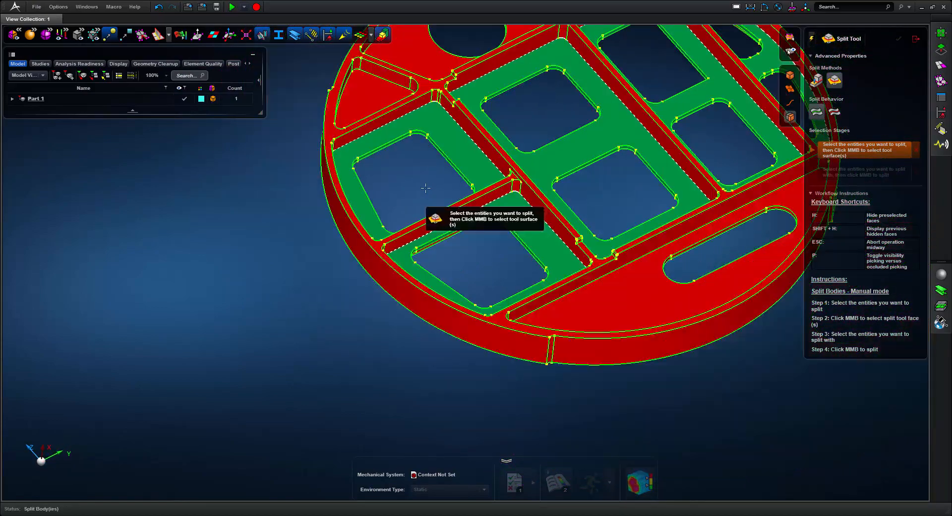
# - Split the remaining plate body with the long rib's wall and end faces bordering the segment that contains the long slot
pyautogui.moveTo(471, 241); pyautogui.dragTo(449, 253, button='middle')
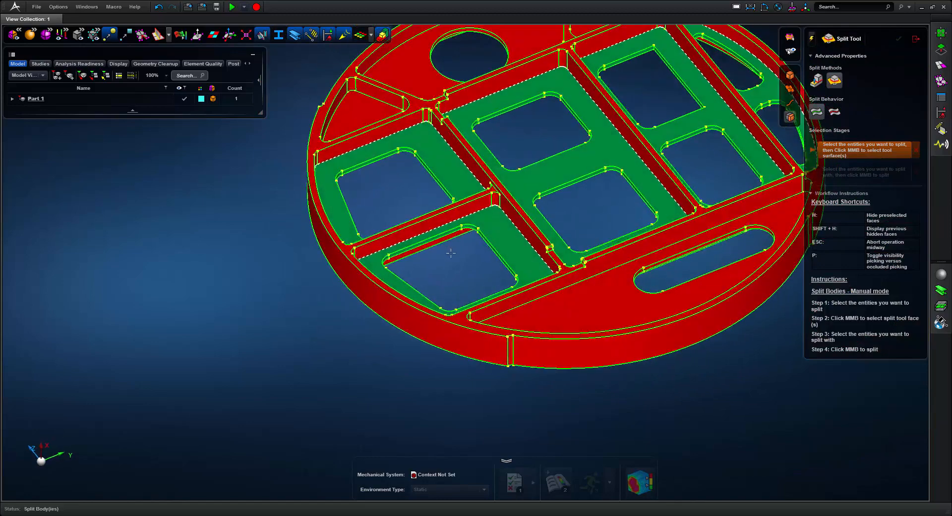
pyautogui.click(650, 286)
pyautogui.middleClick(651, 285)
pyautogui.moveTo(651, 286); pyautogui.dragTo(522, 291, button='right')
pyautogui.click(534, 251)
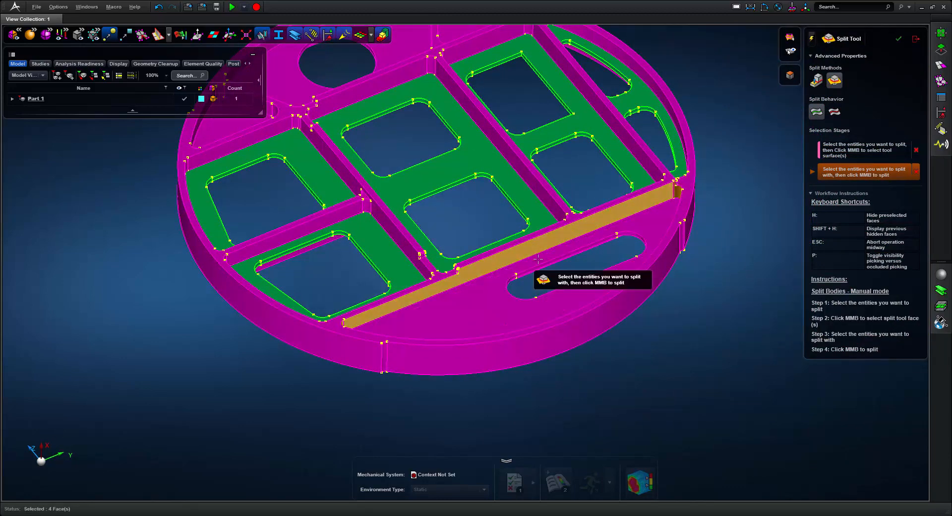
pyautogui.middleClick(555, 276)
pyautogui.scroll(-3, 556, 278)
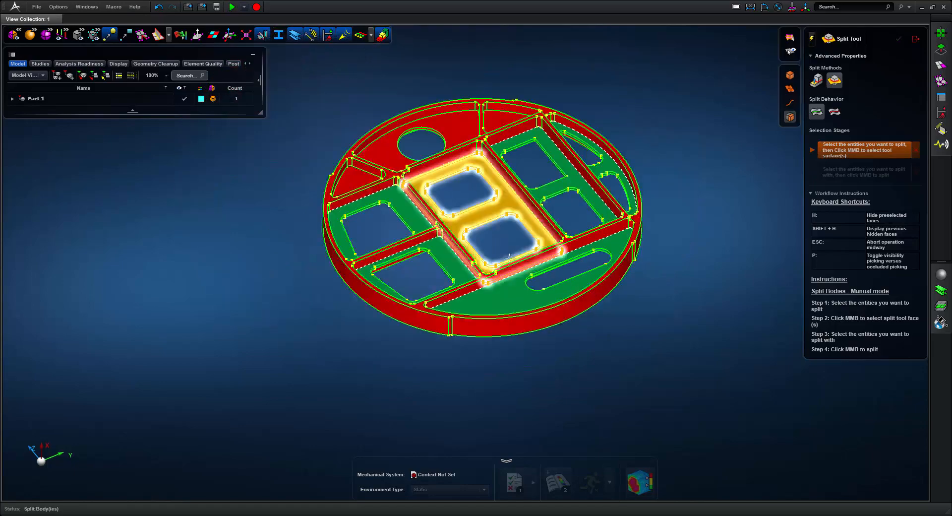
# - Split the remaining plate body with the wall faces of the small triangular pocket beside the rim
pyautogui.scroll(5, 441, 228)
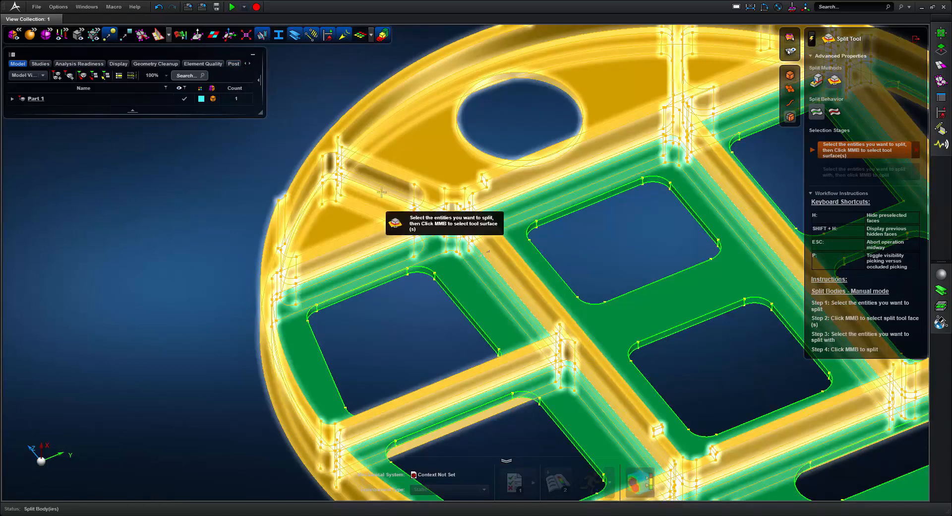
pyautogui.click(382, 193)
pyautogui.middleClick(274, 151)
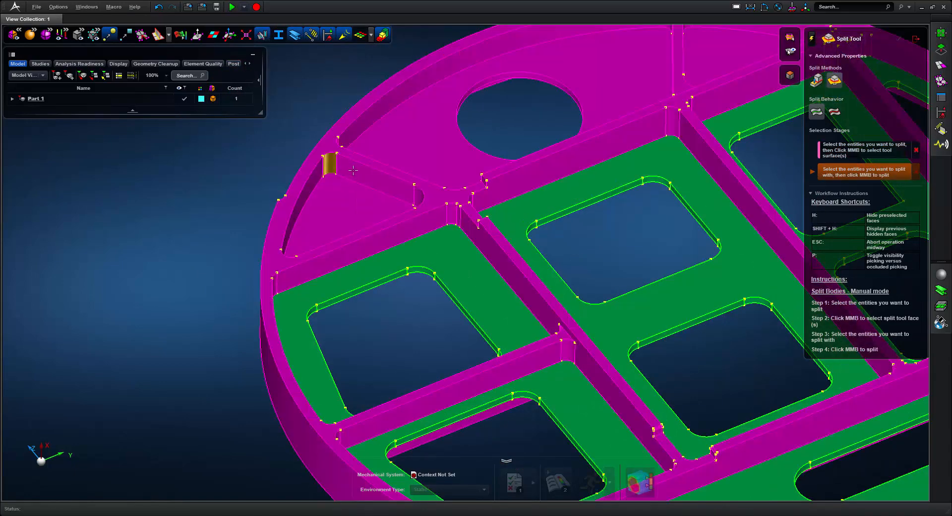
pyautogui.click(330, 166)
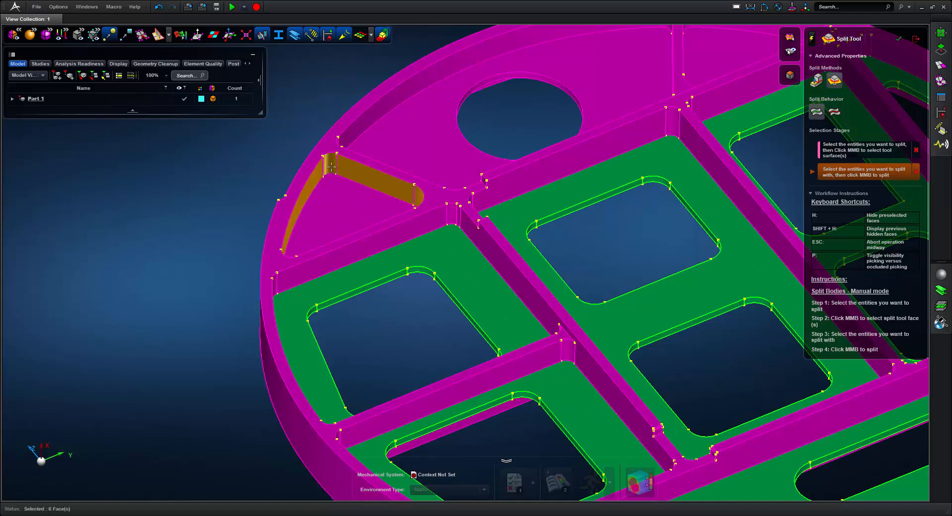
pyautogui.middleClick(297, 150)
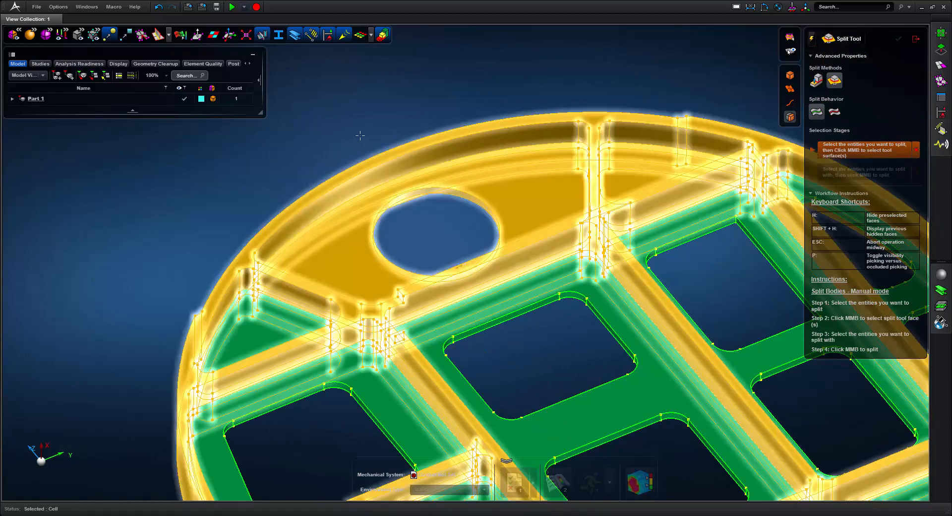
# - Split the remaining plate body with the wall faces of the round-hole pocket and its neighbour across the short rib
pyautogui.middleClick(381, 171)
pyautogui.click(398, 163)
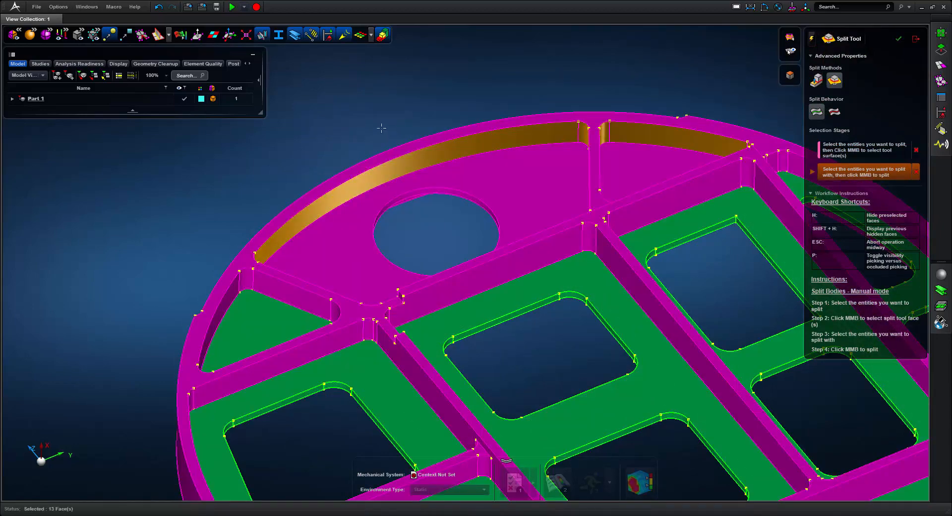
pyautogui.middleClick(381, 128)
pyautogui.scroll(-5, 385, 111)
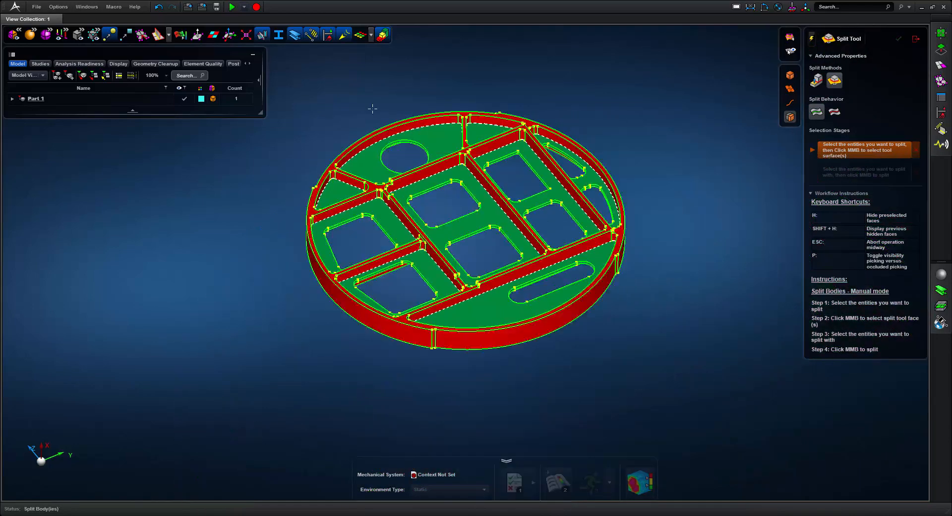
# - Show only the rim-and-rib frame body, hiding all the separated pocket floor bodies
pyautogui.moveTo(366, 113); pyautogui.dragTo(385, 119, button='right')
pyautogui.moveTo(366, 130)
pyautogui.mouseDown(button='middle')
pyautogui.moveTo(366, 232)
pyautogui.moveTo(361, 111)
pyautogui.moveTo(360, 126)
pyautogui.mouseUp(button='middle')
pyautogui.scroll(5, 401, 164)
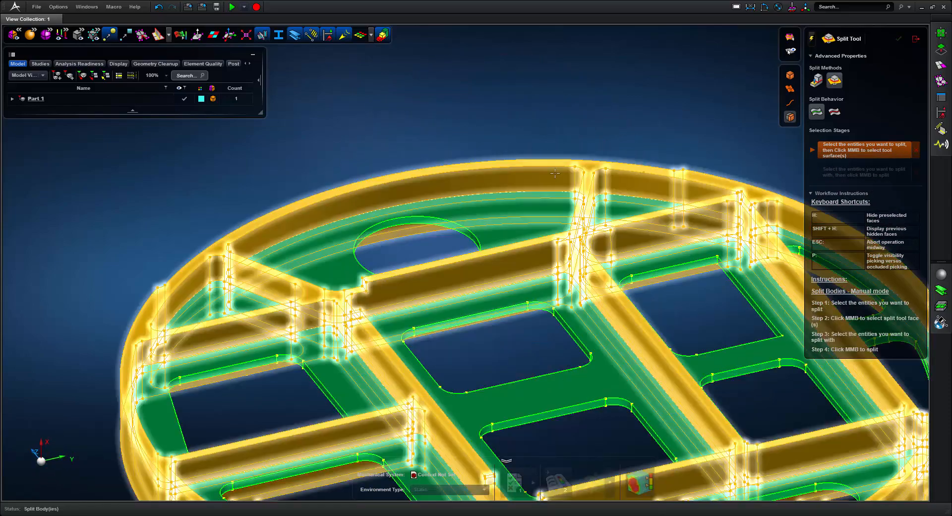
pyautogui.rightClick(554, 172)
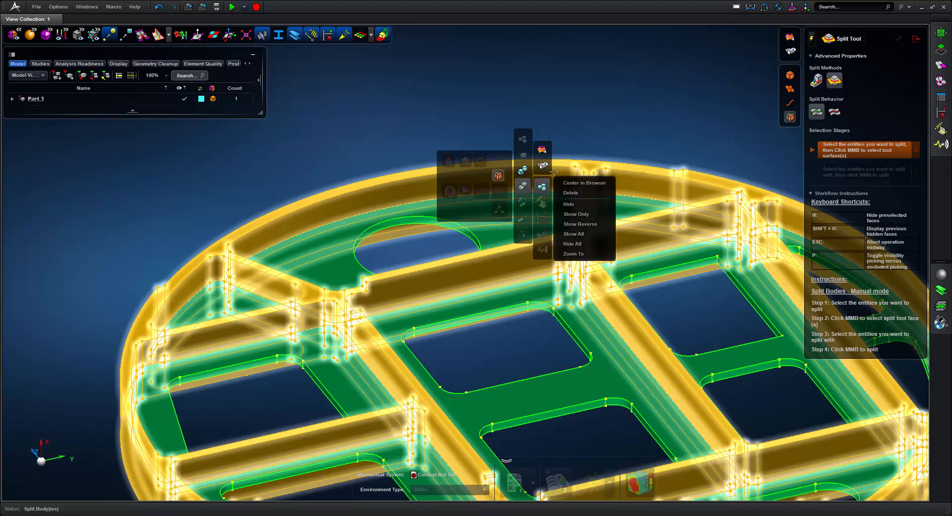
pyautogui.click(571, 214)
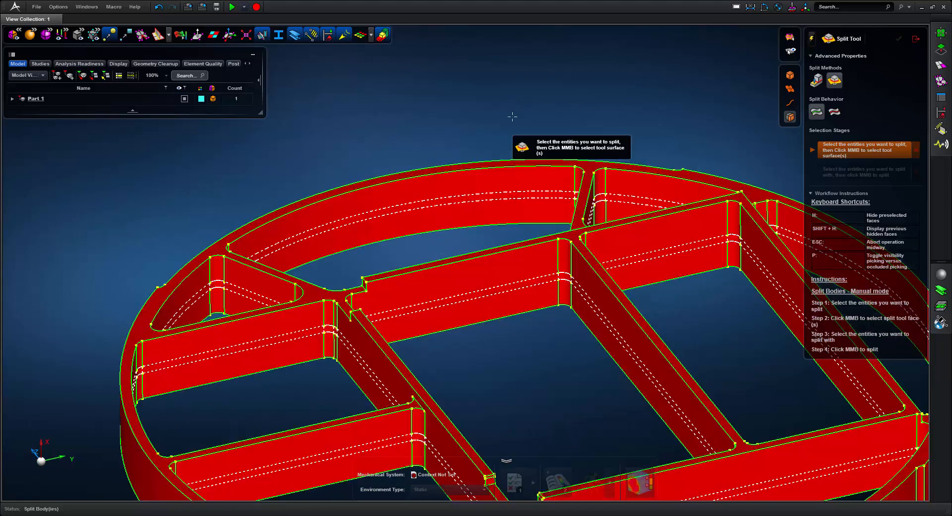
# - Split the rim-and-rib frame with its lower top face at the stepped rib junction, separating the raised rib strips
pyautogui.scroll(6, 458, 243)
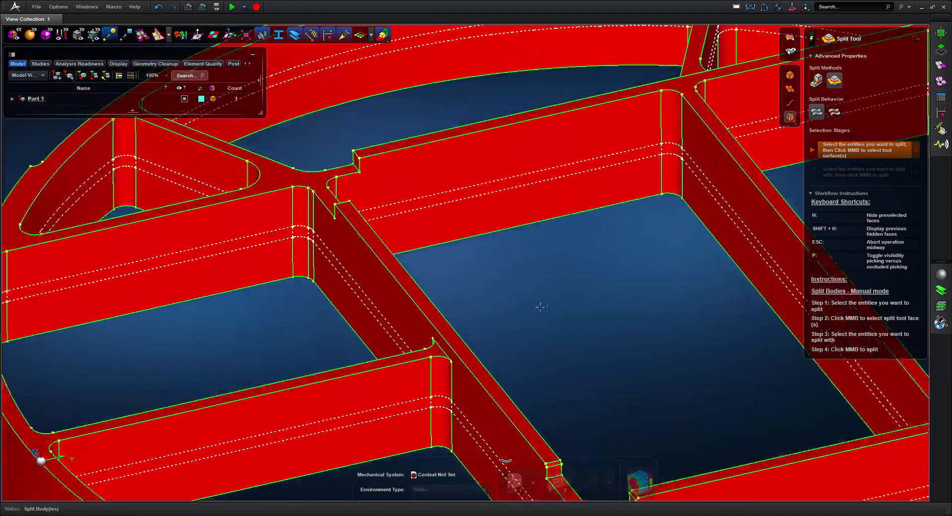
pyautogui.moveTo(563, 309)
pyautogui.mouseDown(button='middle')
pyautogui.moveTo(583, 301)
pyautogui.moveTo(583, 314)
pyautogui.moveTo(565, 325)
pyautogui.mouseUp(button='middle')
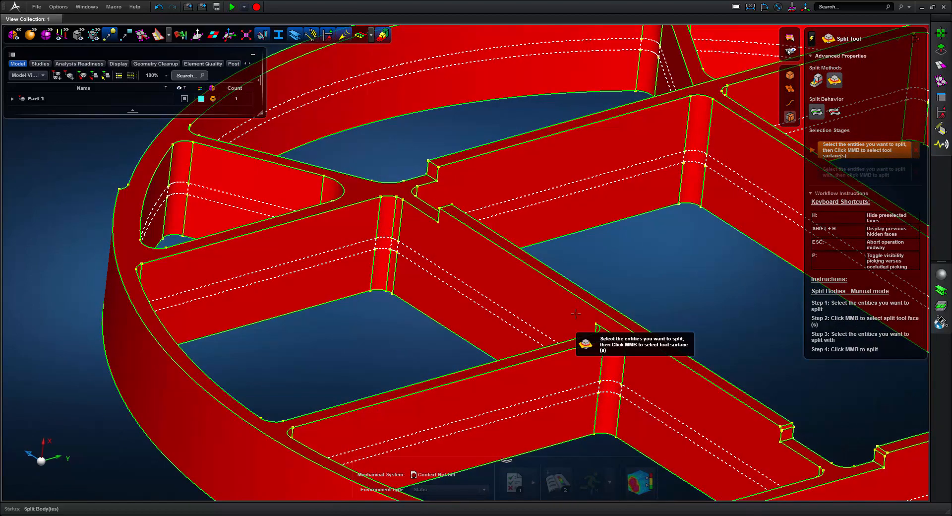
pyautogui.click(536, 286)
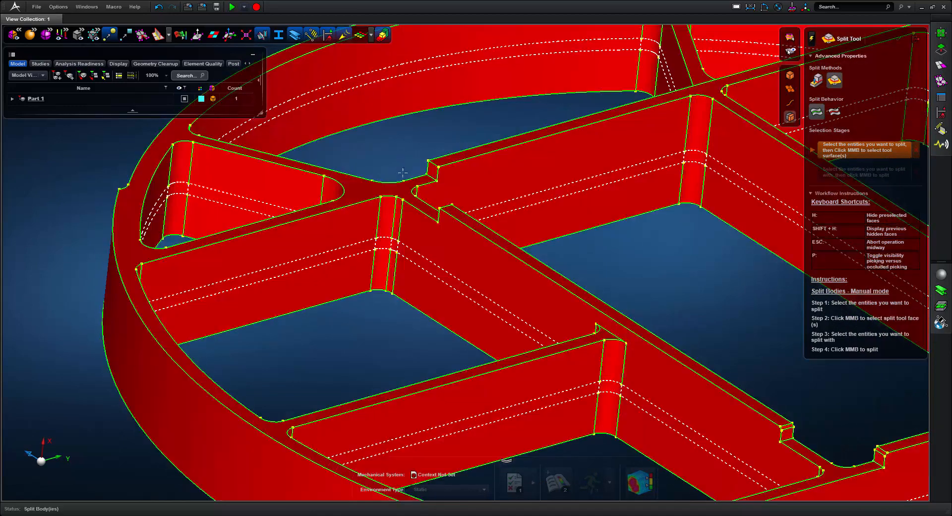
pyautogui.scroll(5, 402, 172)
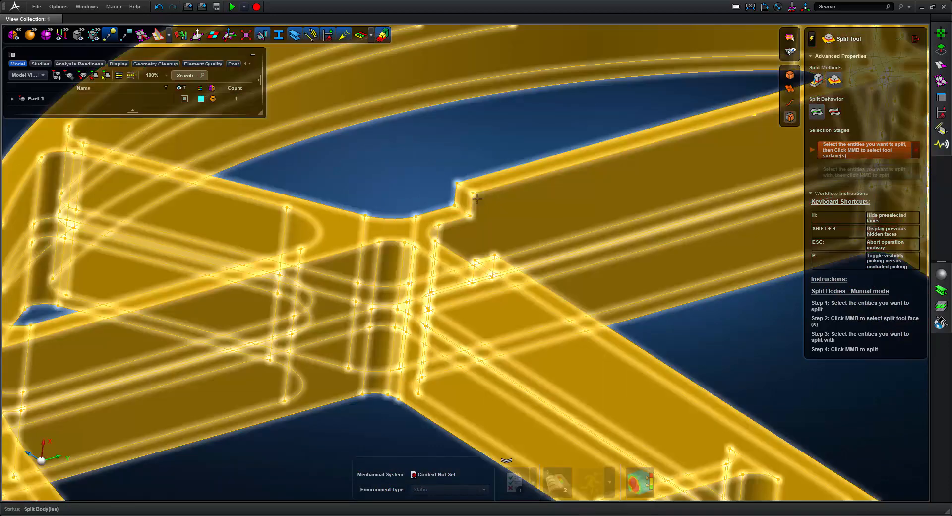
pyautogui.click(440, 171)
pyautogui.middleClick(440, 171)
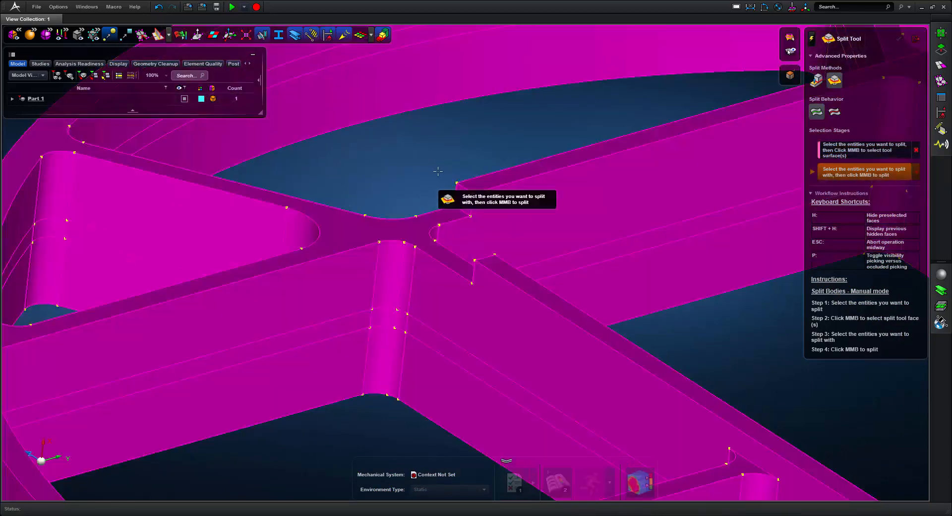
pyautogui.scroll(-5, 425, 173)
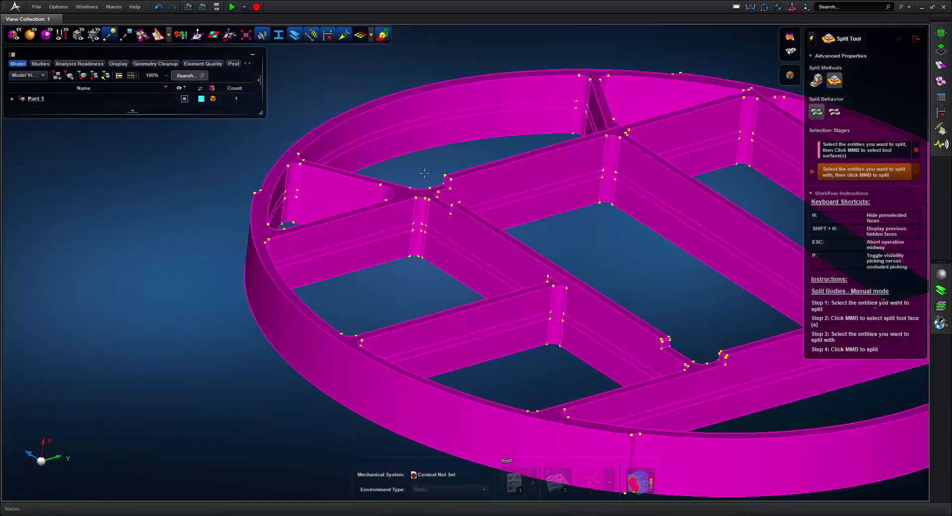
pyautogui.click(406, 192)
pyautogui.middleClick(425, 166)
pyautogui.moveTo(425, 166); pyautogui.dragTo(253, 172, button='right')
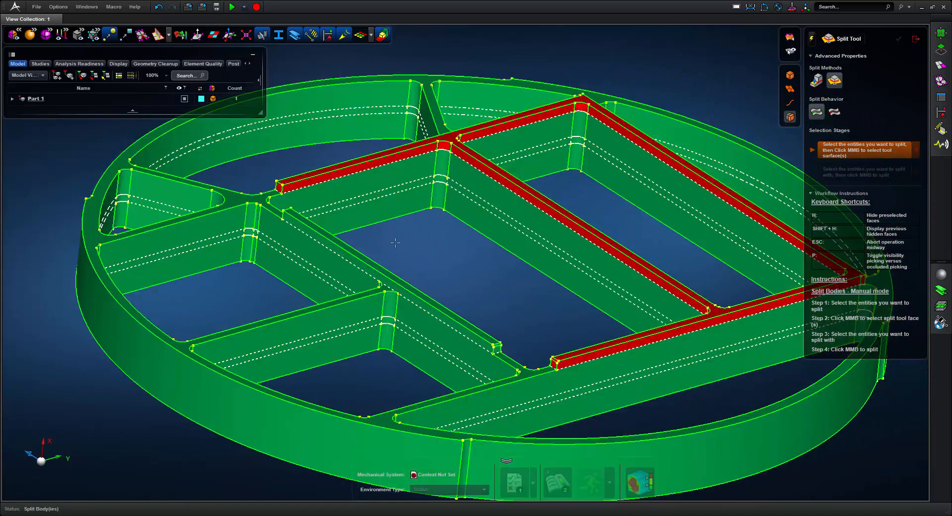
# - Examine the raised rib strips' stepped ends and the small curved face at their outer corner near the rim
pyautogui.moveTo(391, 244); pyautogui.dragTo(385, 266, button='right')
pyautogui.scroll(5, 384, 266)
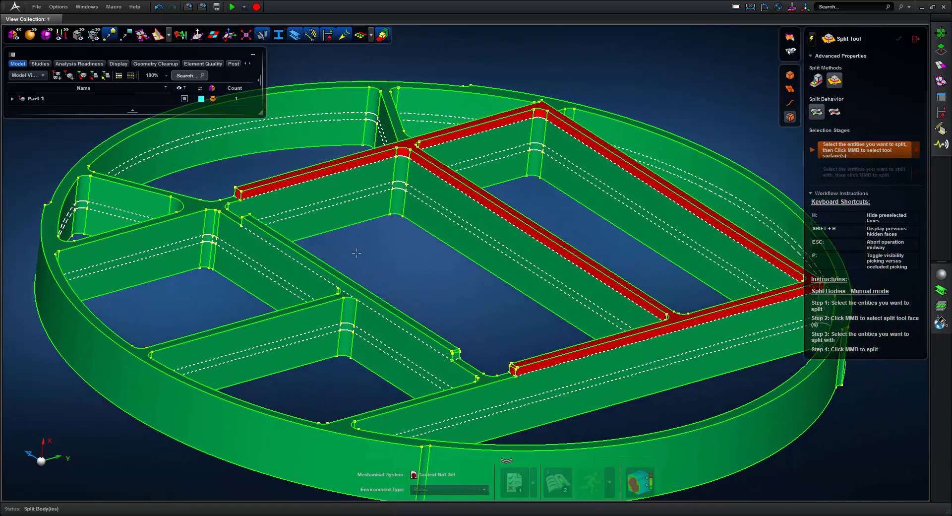
pyautogui.scroll(6, 374, 282)
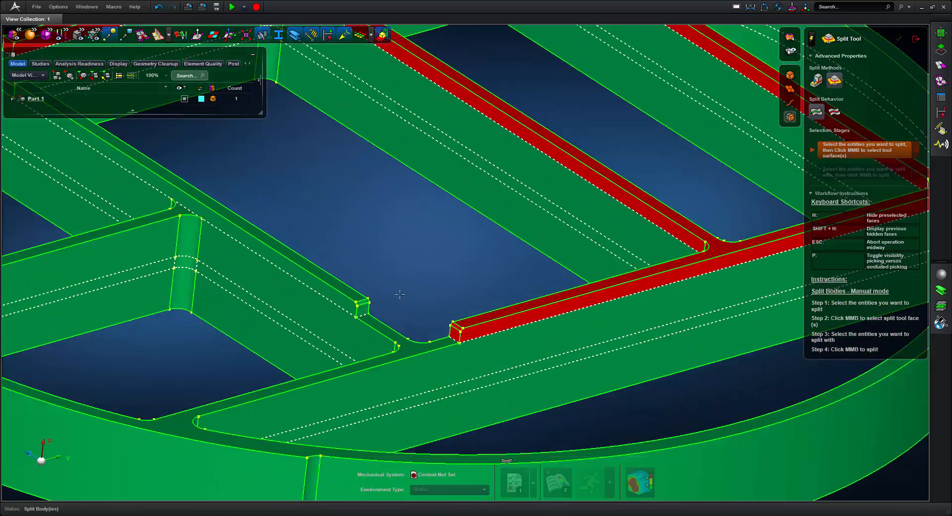
pyautogui.scroll(4, 347, 298)
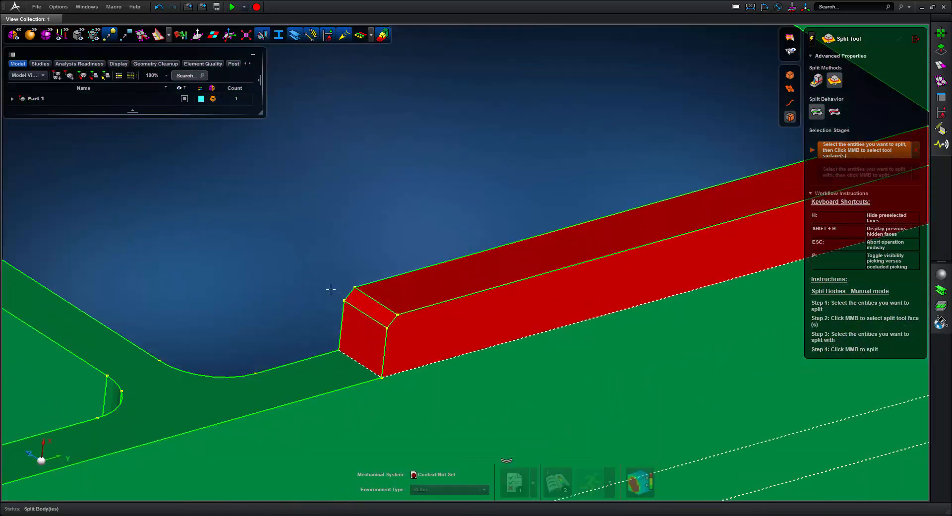
pyautogui.scroll(-6, 321, 260)
pyautogui.scroll(-5, 321, 261)
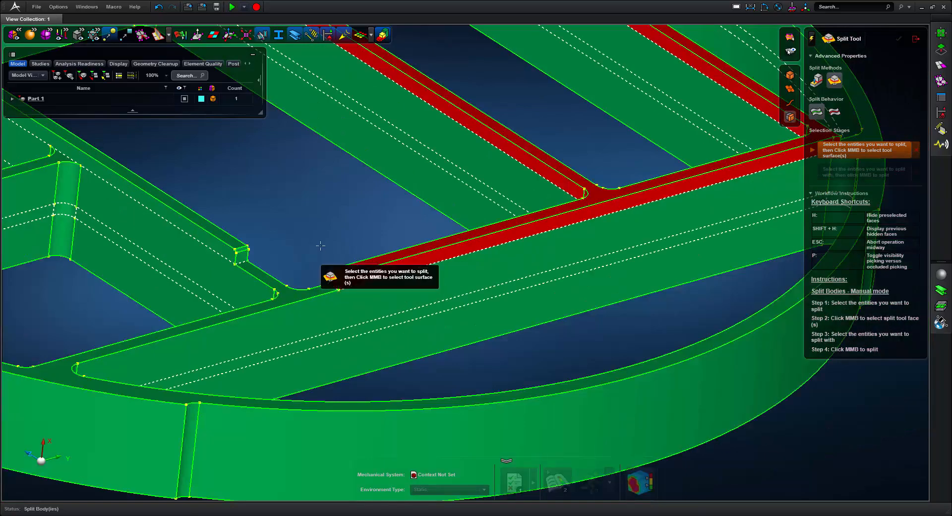
pyautogui.scroll(3, 373, 255)
pyautogui.scroll(4, 360, 275)
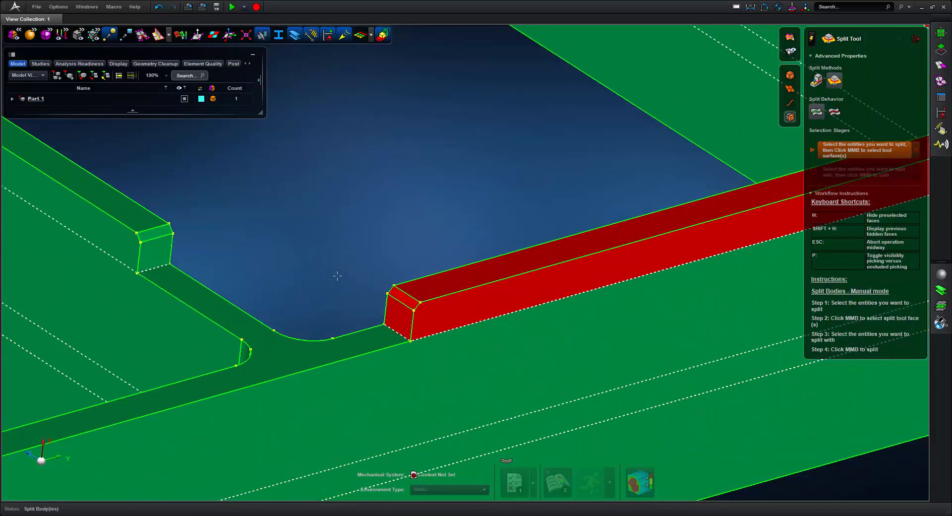
pyautogui.moveTo(334, 276); pyautogui.dragTo(453, 286, button='middle')
pyautogui.scroll(-4, 431, 281)
pyautogui.scroll(-4, 431, 281)
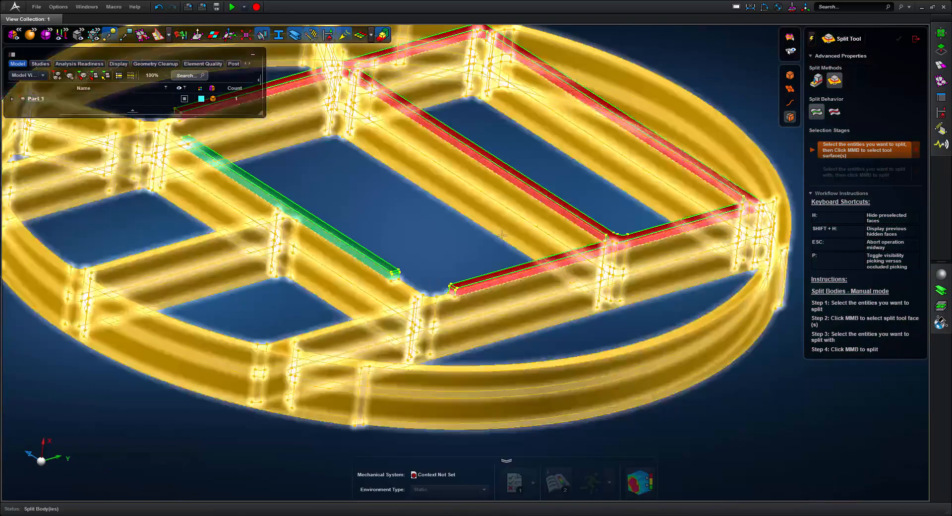
pyautogui.moveTo(795, 204); pyautogui.dragTo(701, 227, button='middle')
pyautogui.scroll(8, 701, 226)
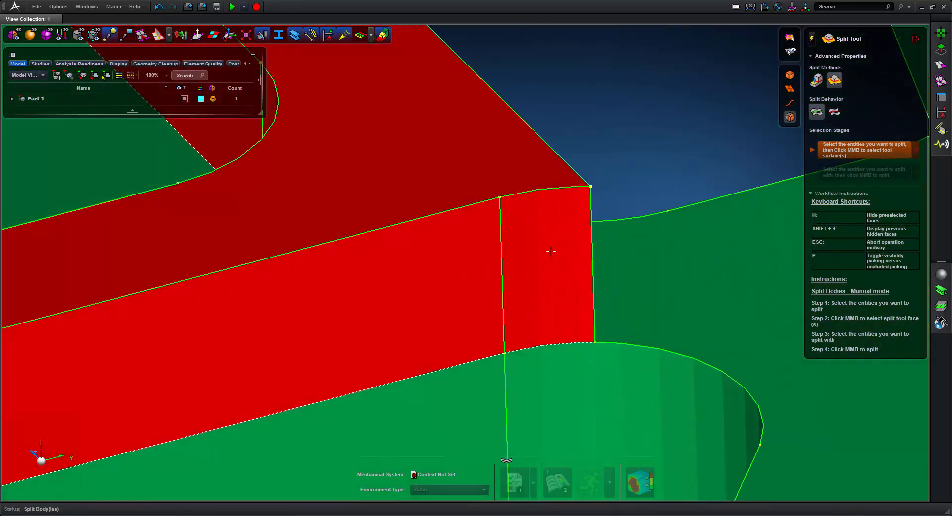
pyautogui.moveTo(550, 251)
pyautogui.mouseDown(button='right')
pyautogui.moveTo(542, 253)
pyautogui.moveTo(556, 251)
pyautogui.mouseUp(button='right')
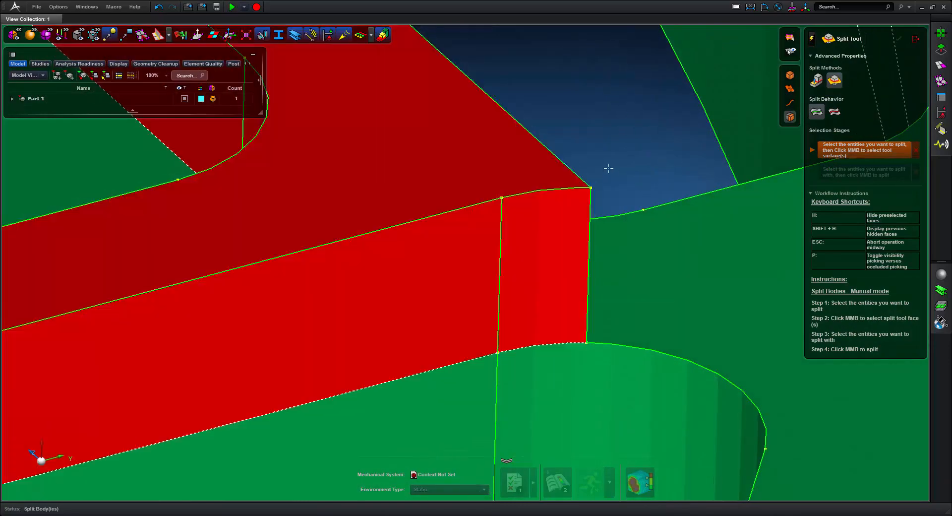
pyautogui.scroll(-8, 609, 168)
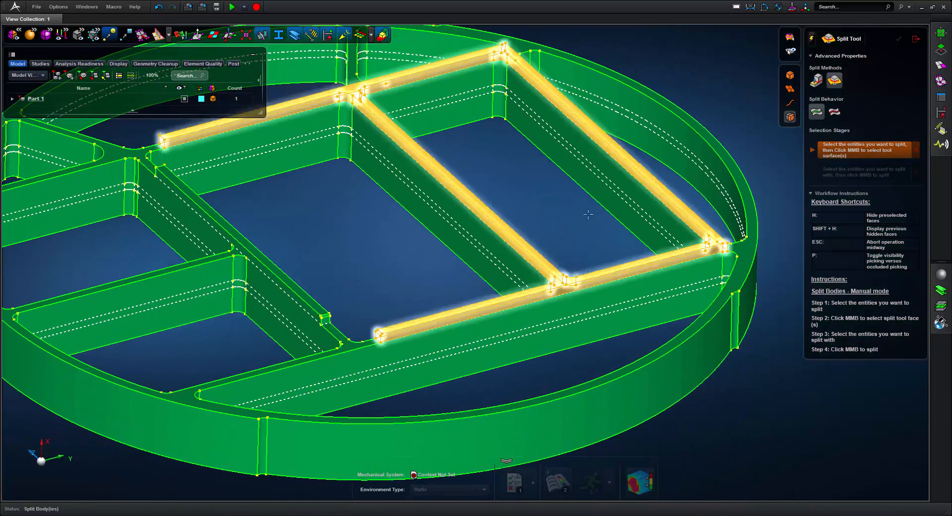
pyautogui.click(939, 49)
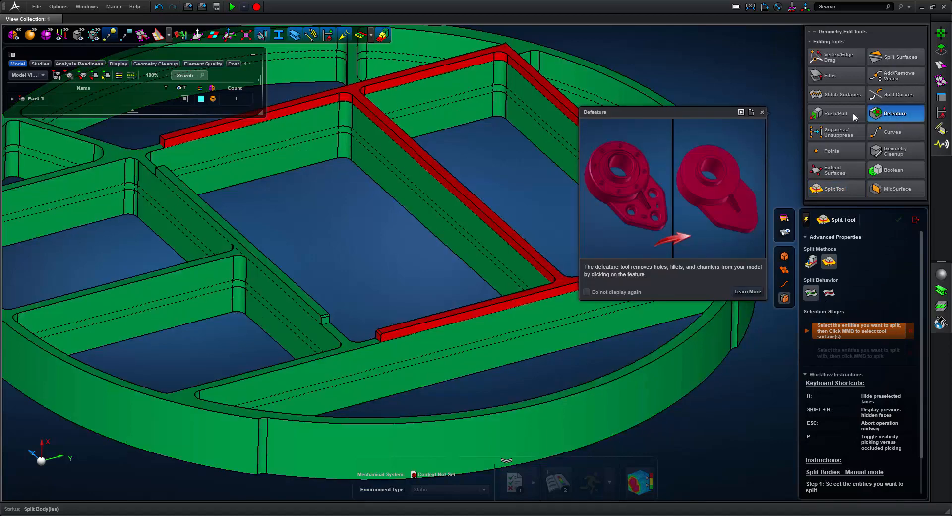
pyautogui.click(894, 119)
pyautogui.scroll(5, 726, 266)
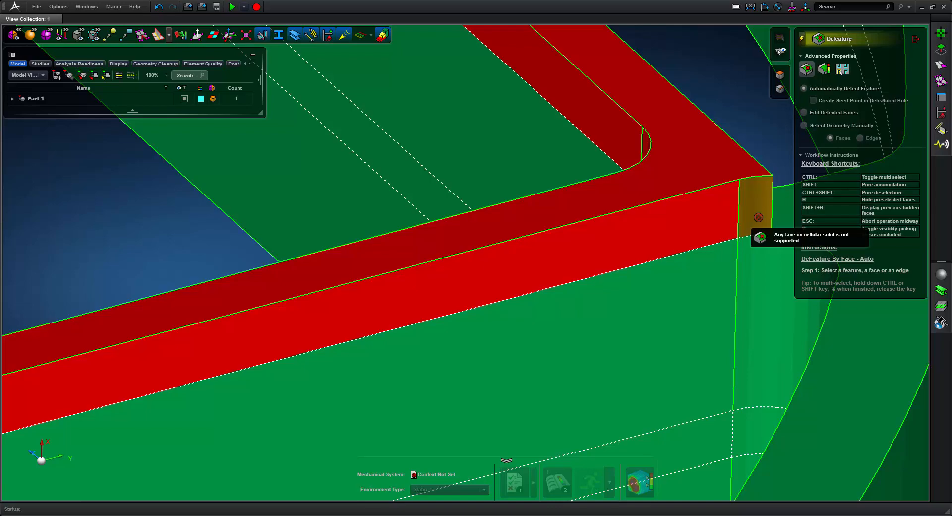
pyautogui.scroll(-5, 758, 217)
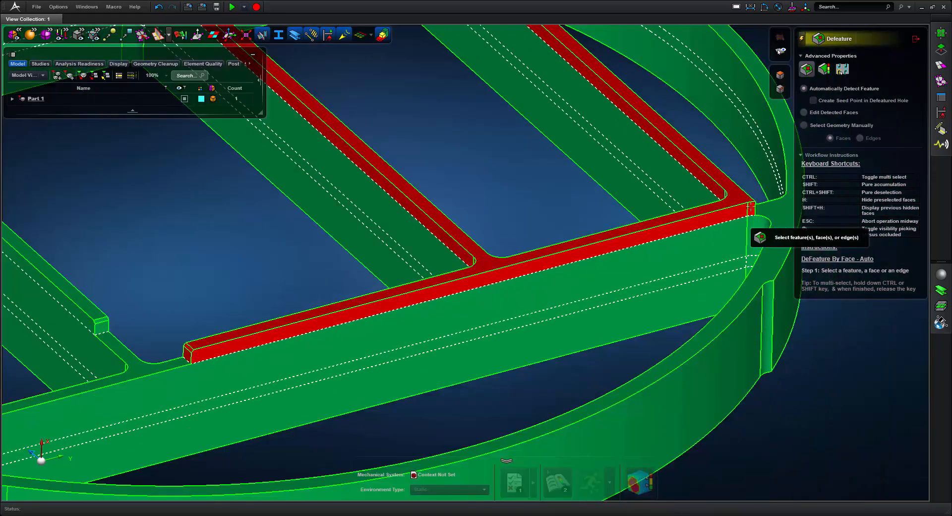
pyautogui.moveTo(733, 163); pyautogui.dragTo(655, 229, button='middle')
pyautogui.scroll(-4, 611, 203)
pyautogui.click(916, 39)
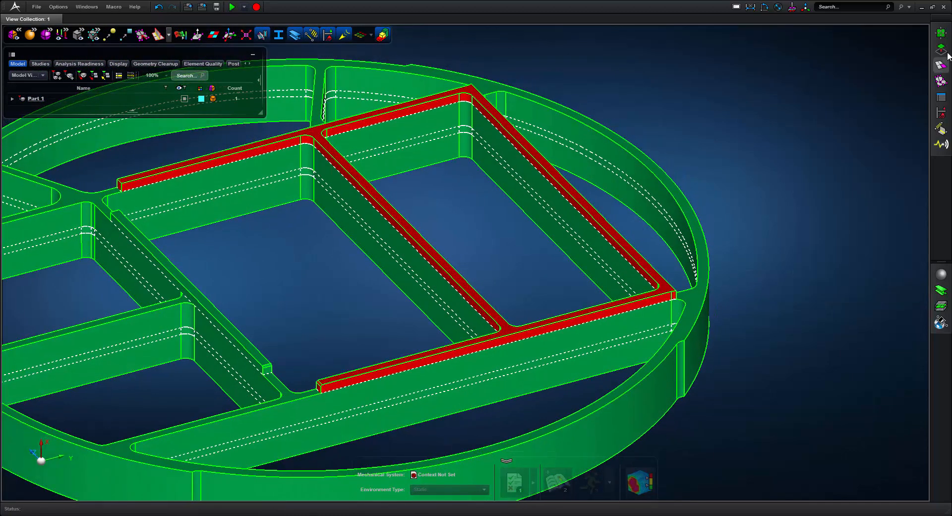
# - Push the small curved face at the raised strip's outer corner inward about 3.03 mm, then extend it up to the adjoining long side face
pyautogui.click(942, 51)
pyautogui.click(835, 114)
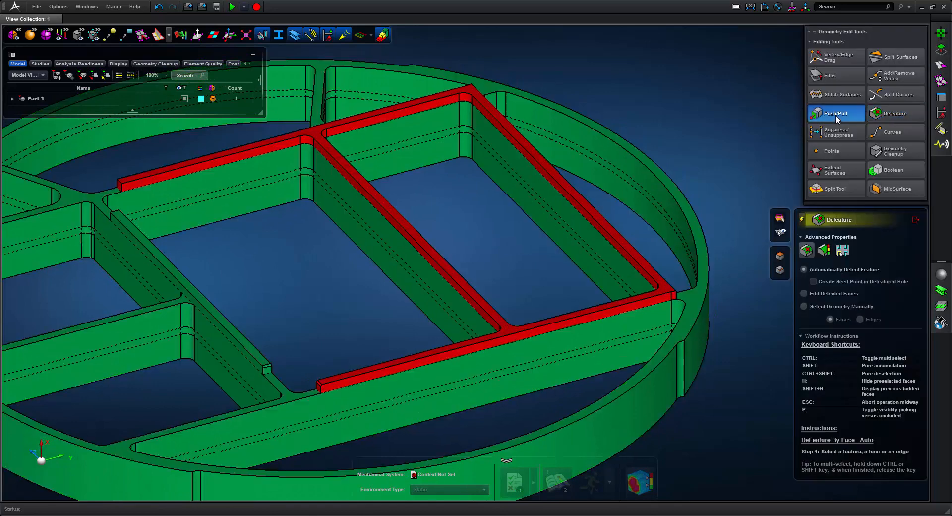
pyautogui.scroll(5, 673, 300)
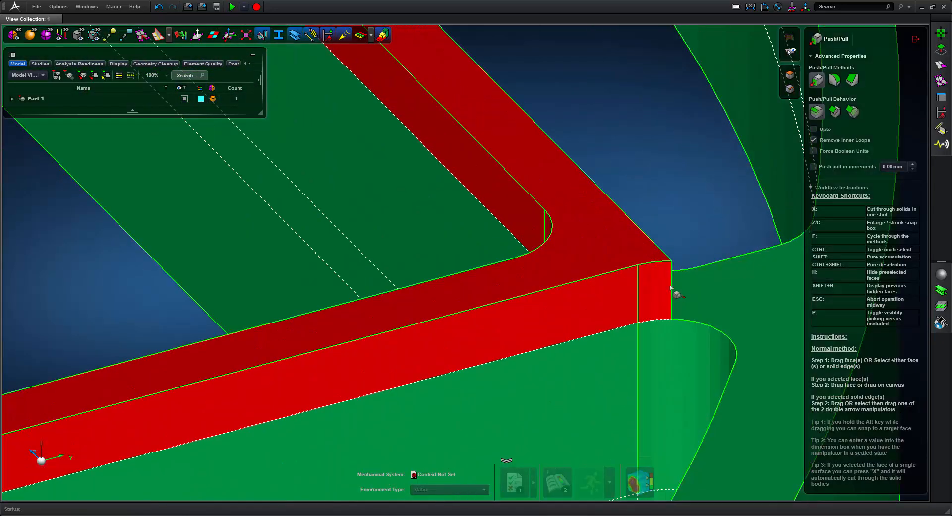
pyautogui.click(660, 291)
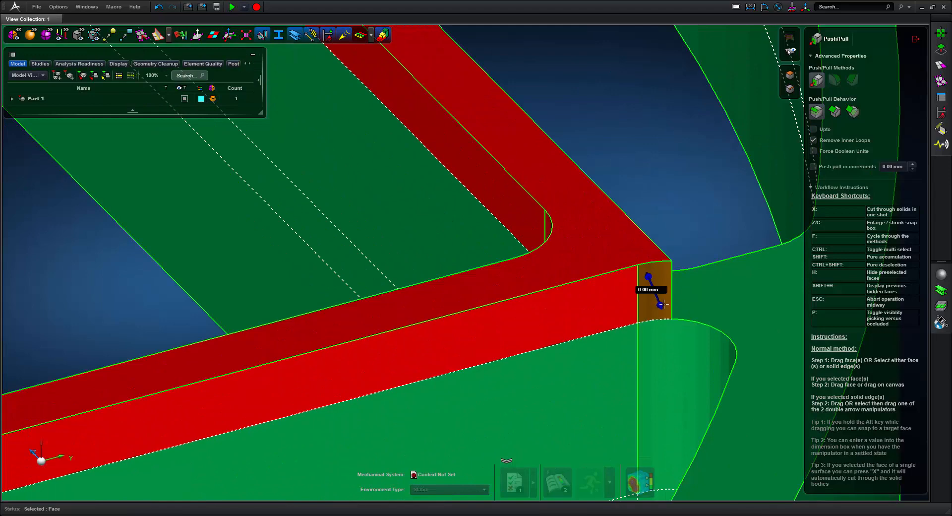
pyautogui.moveTo(663, 269); pyautogui.dragTo(672, 231)
pyautogui.scroll(-3, 672, 228)
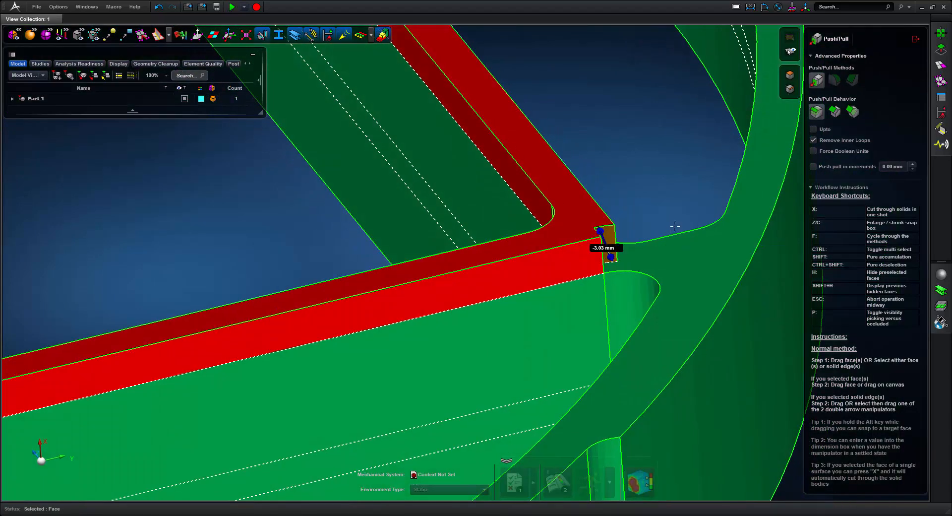
pyautogui.click(812, 129)
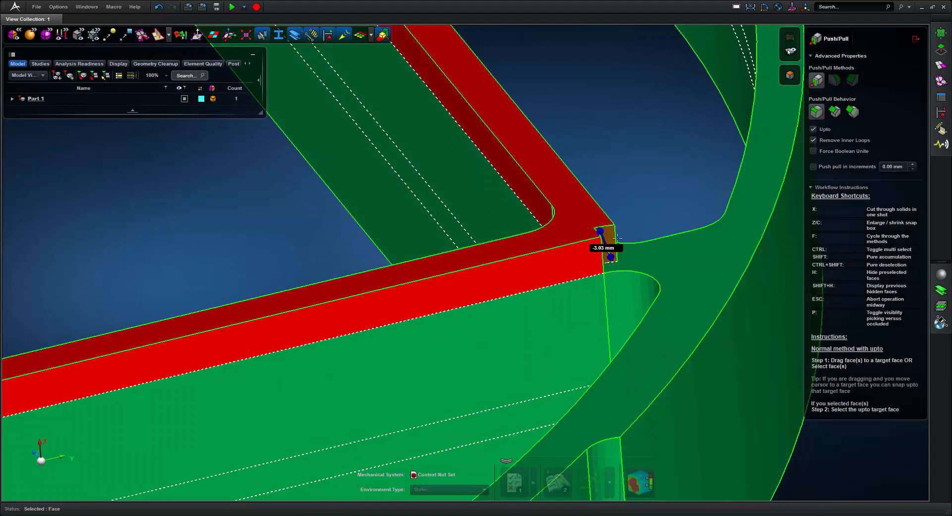
pyautogui.click(602, 242)
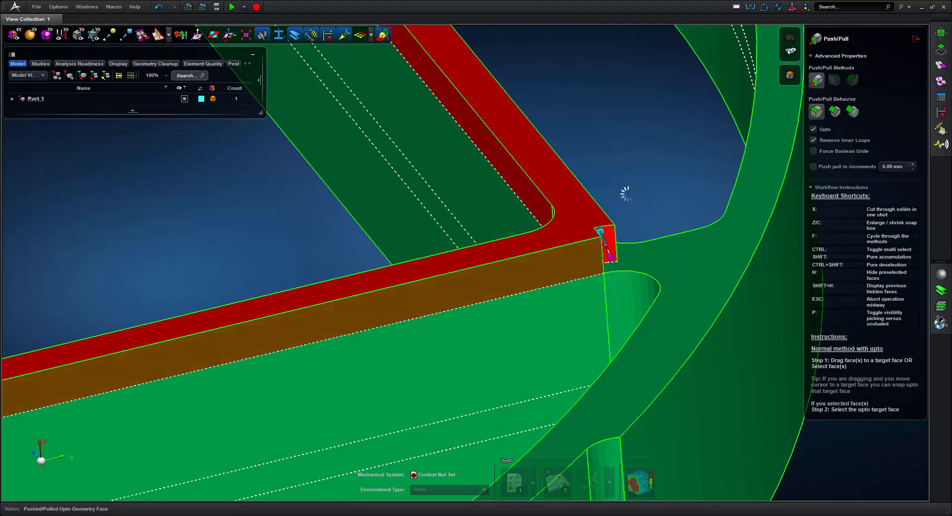
# - With the up-to option off, pull the bevelled face at the raised rib strip's stepped end outward about 3.08 mm
pyautogui.scroll(-3, 634, 202)
pyautogui.moveTo(485, 194); pyautogui.dragTo(446, 197, button='middle')
pyautogui.moveTo(435, 214); pyautogui.dragTo(693, 205, button='right')
pyautogui.scroll(5, 311, 358)
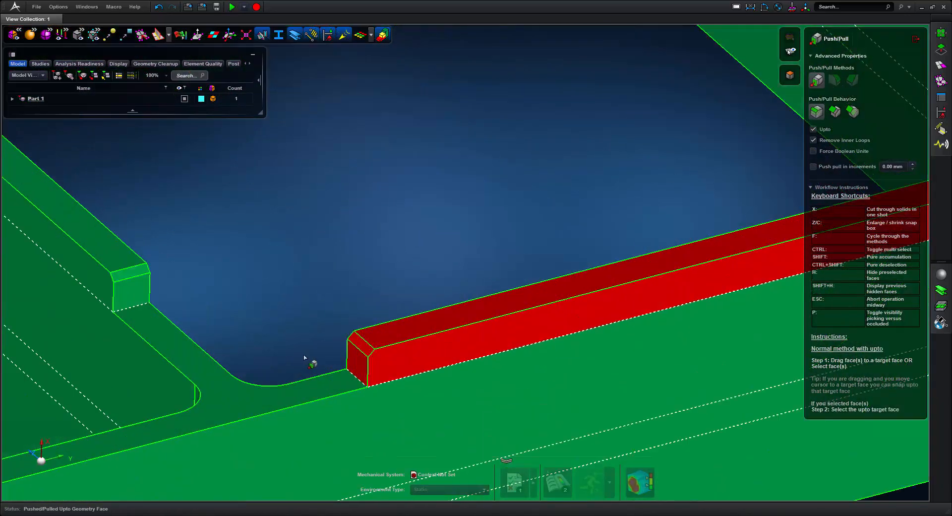
pyautogui.click(813, 129)
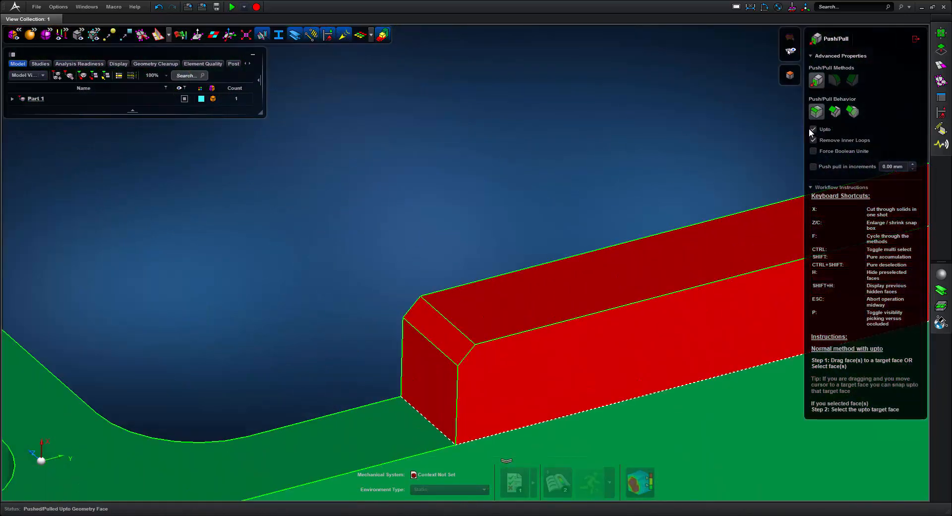
pyautogui.click(430, 317)
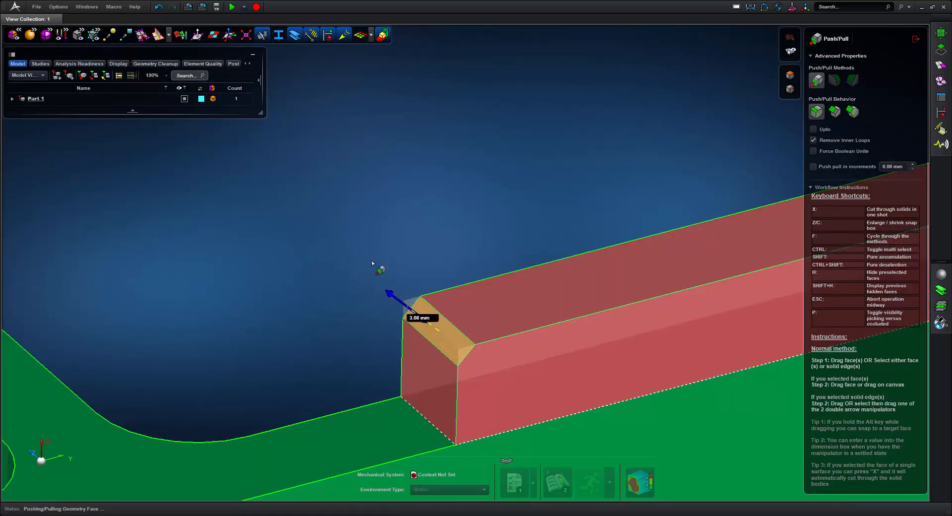
pyautogui.moveTo(372, 264); pyautogui.dragTo(377, 260)
# - Pull the bevelled face at the opposite raised strip's stepped end outward to square off that corner
pyautogui.scroll(-6, 439, 228)
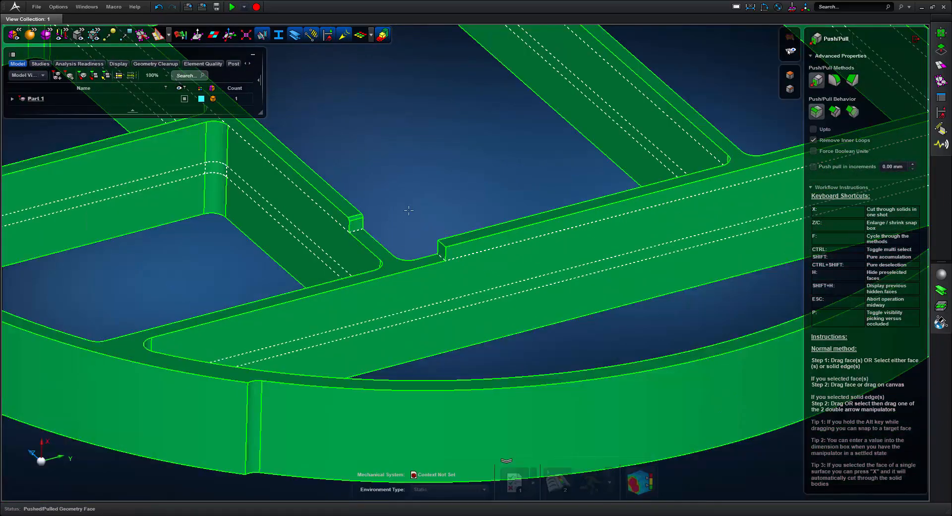
pyautogui.scroll(2, 521, 275)
pyautogui.scroll(-5, 513, 275)
pyautogui.scroll(8, 502, 277)
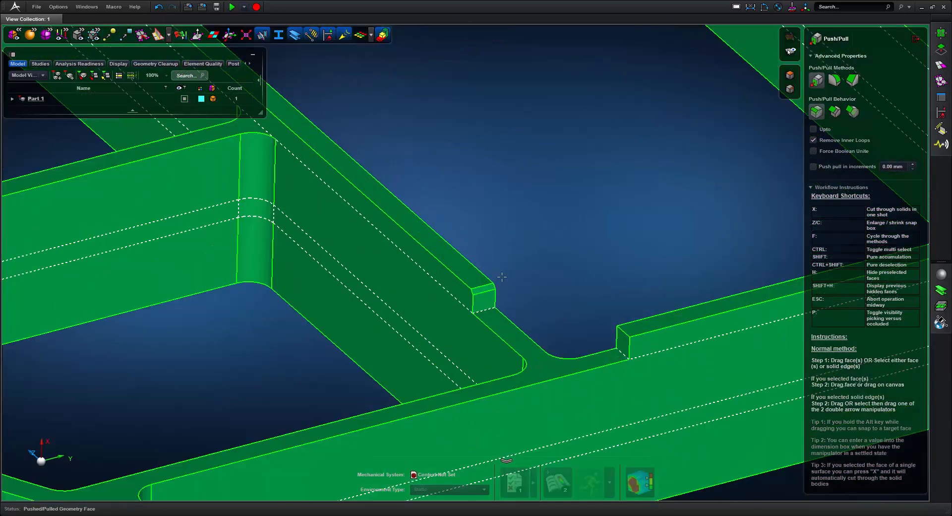
pyautogui.scroll(3, 499, 287)
pyautogui.click(474, 287)
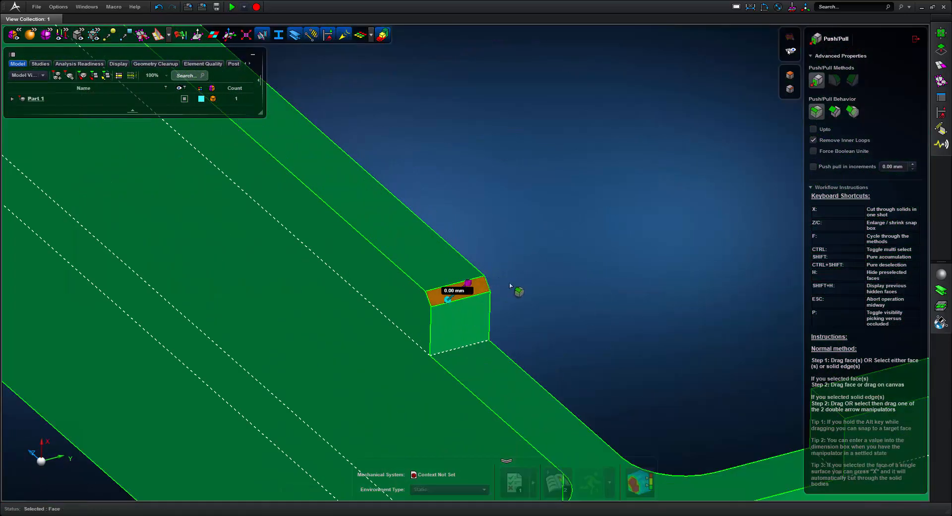
pyautogui.moveTo(525, 279); pyautogui.dragTo(497, 276, button='middle')
pyautogui.moveTo(492, 272); pyautogui.dragTo(524, 266)
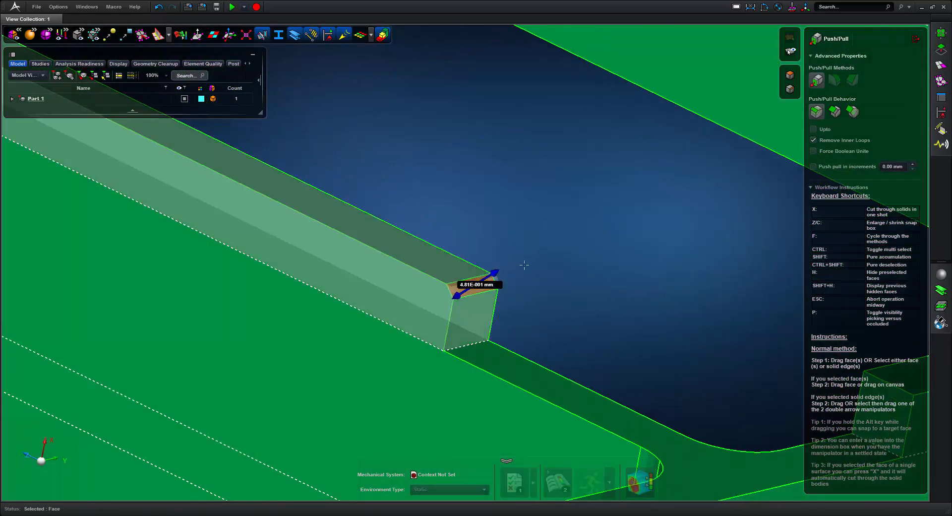
# - Show all the hidden bodies again so the pocket floors appear together with the rim-and-rib frame
pyautogui.scroll(-5, 541, 284)
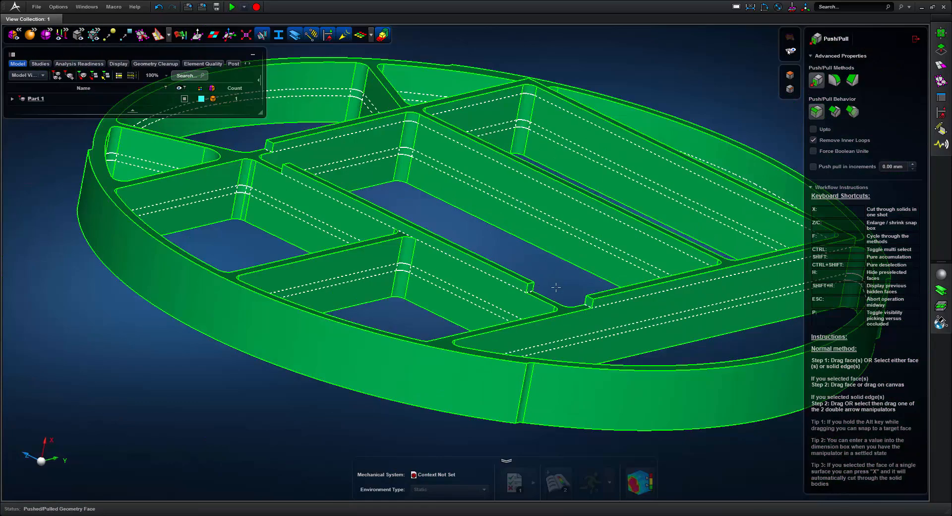
pyautogui.moveTo(554, 289); pyautogui.dragTo(509, 276, button='middle')
pyautogui.scroll(-5, 508, 274)
pyautogui.moveTo(508, 275); pyautogui.dragTo(471, 222, button='right')
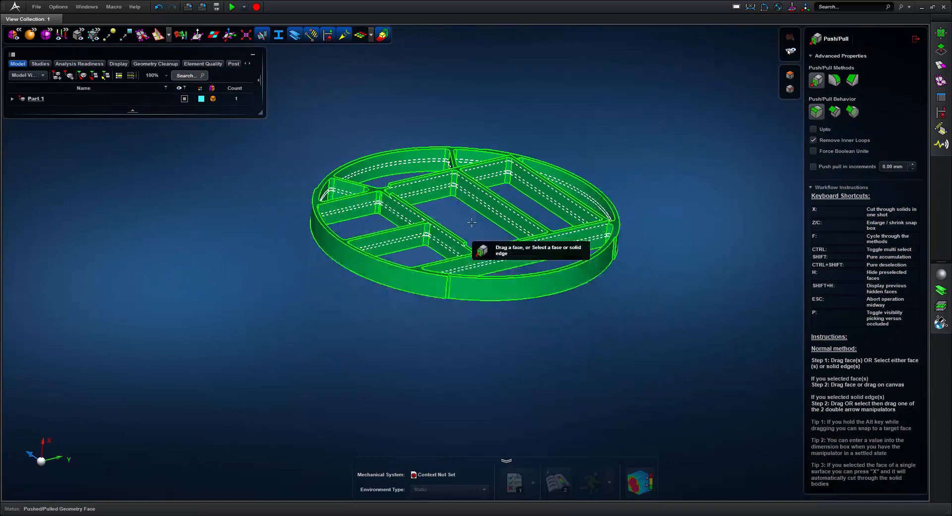
pyautogui.rightClick(471, 222)
pyautogui.click(490, 243)
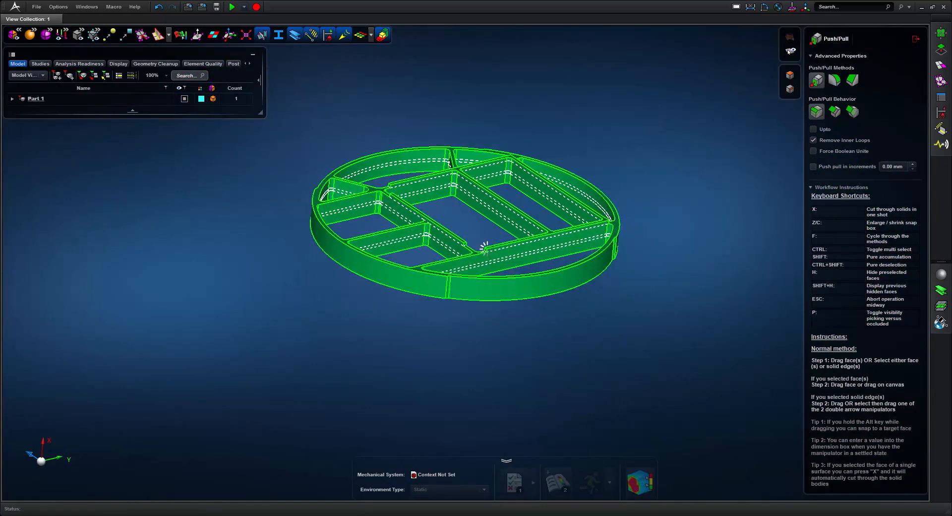
pyautogui.moveTo(485, 242)
pyautogui.mouseDown(button='right')
pyautogui.moveTo(484, 325)
pyautogui.moveTo(492, 248)
pyautogui.mouseUp(button='right')
pyautogui.moveTo(484, 263); pyautogui.dragTo(481, 285, button='middle')
pyautogui.scroll(5, 496, 271)
pyautogui.moveTo(481, 284)
pyautogui.mouseDown(button='right')
pyautogui.moveTo(480, 276)
pyautogui.moveTo(489, 280)
pyautogui.mouseUp(button='right')
pyautogui.scroll(-3, 516, 276)
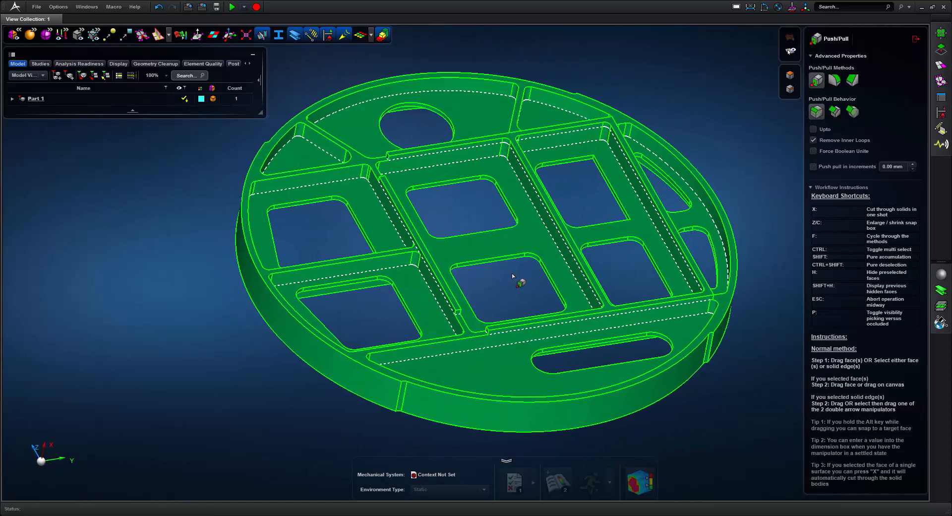
pyautogui.scroll(-2, 519, 267)
# - Hex mesh all of the plate's solids together with 2.5D Meshing at a 10 mm mesh size
pyautogui.click(941, 64)
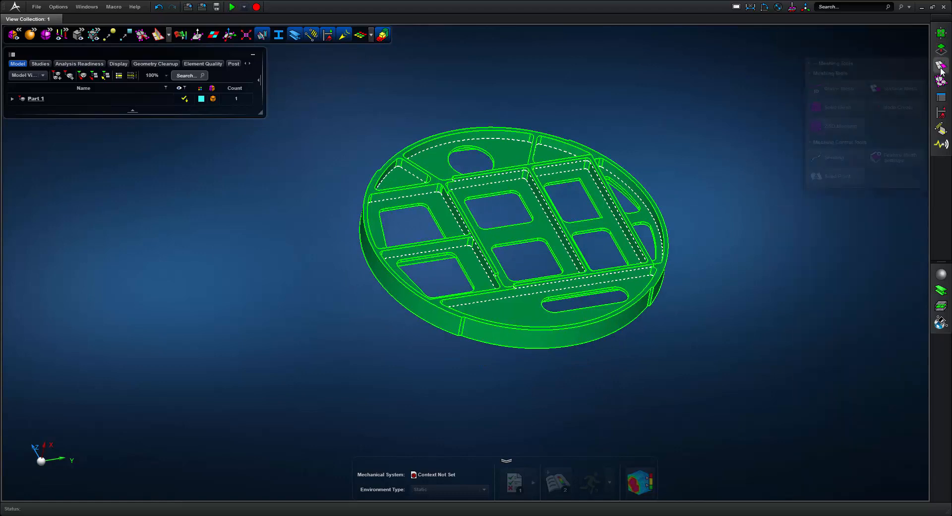
pyautogui.click(838, 126)
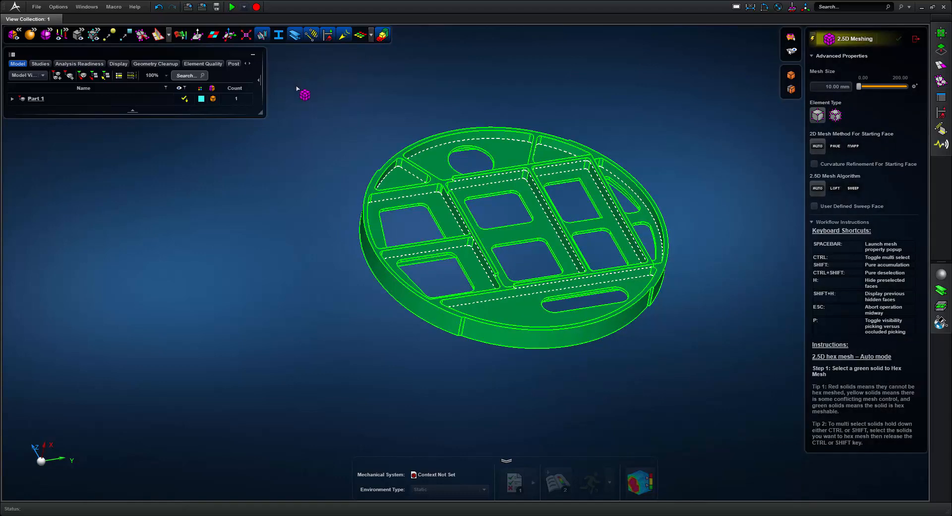
pyautogui.moveTo(816, 515); pyautogui.dragTo(712, 360)
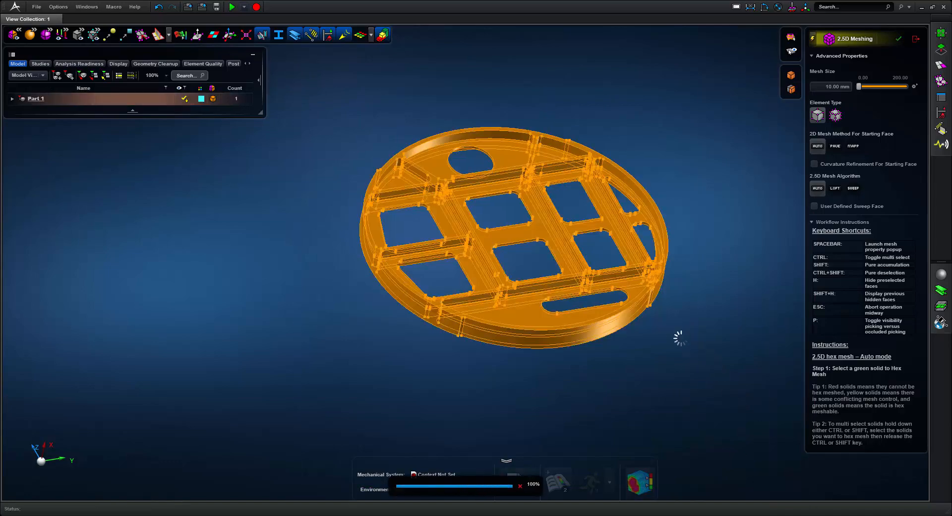
# - Examine the coarse hex mesh across the ribs and pocket floors and along the edge of the rounded opening
pyautogui.scroll(7, 534, 250)
pyautogui.moveTo(534, 249); pyautogui.dragTo(409, 411, button='right')
pyautogui.moveTo(602, 180); pyautogui.dragTo(601, 222, button='right')
pyautogui.scroll(-2, 606, 314)
pyautogui.scroll(-4, 599, 225)
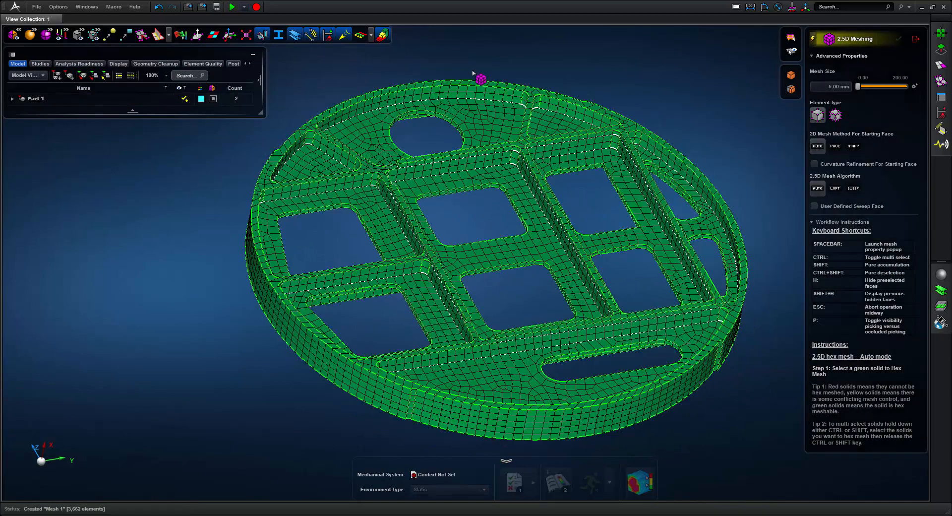
pyautogui.scroll(8, 418, 156)
pyautogui.scroll(6, 426, 161)
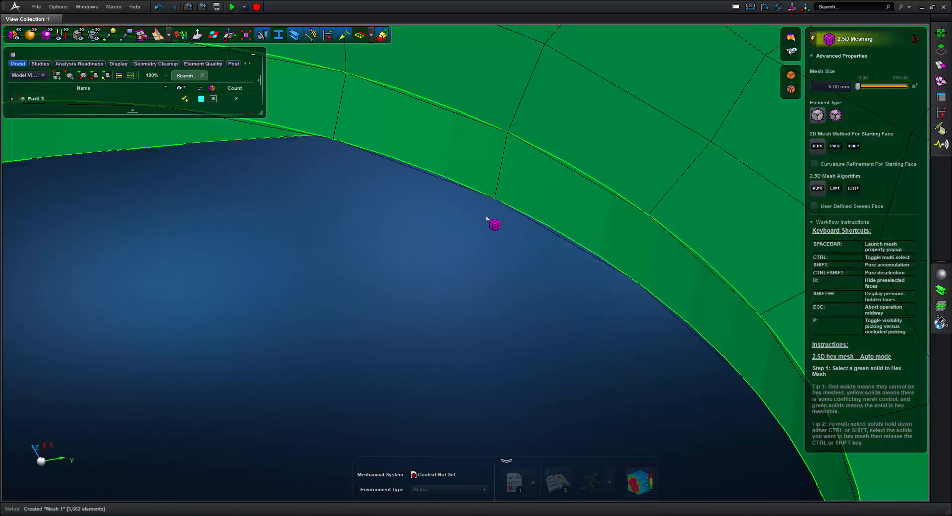
pyautogui.scroll(-15, 489, 220)
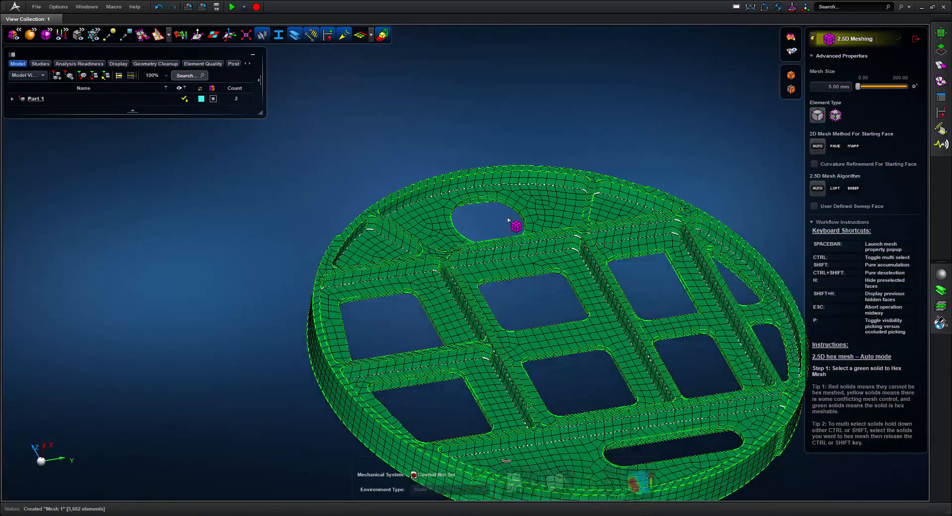
# - Remesh all of the plate's solids with hex elements at a 5 mm mesh size
pyautogui.moveTo(497, 173); pyautogui.dragTo(474, 150, button='right')
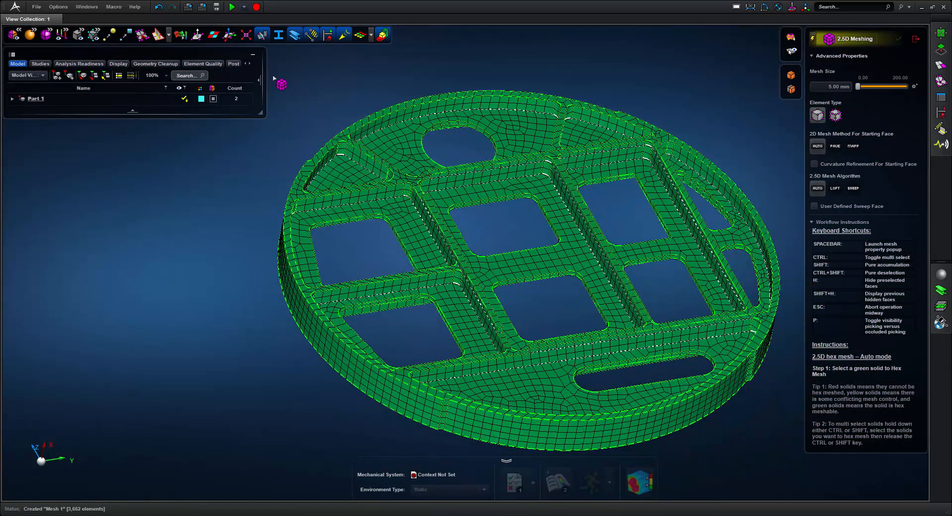
pyautogui.moveTo(802, 437); pyautogui.dragTo(775, 446)
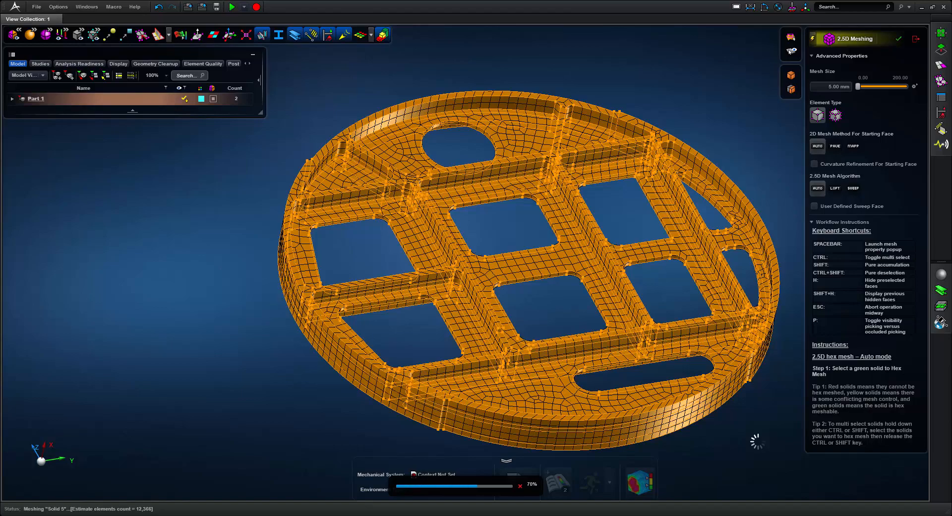
pyautogui.scroll(5, 540, 298)
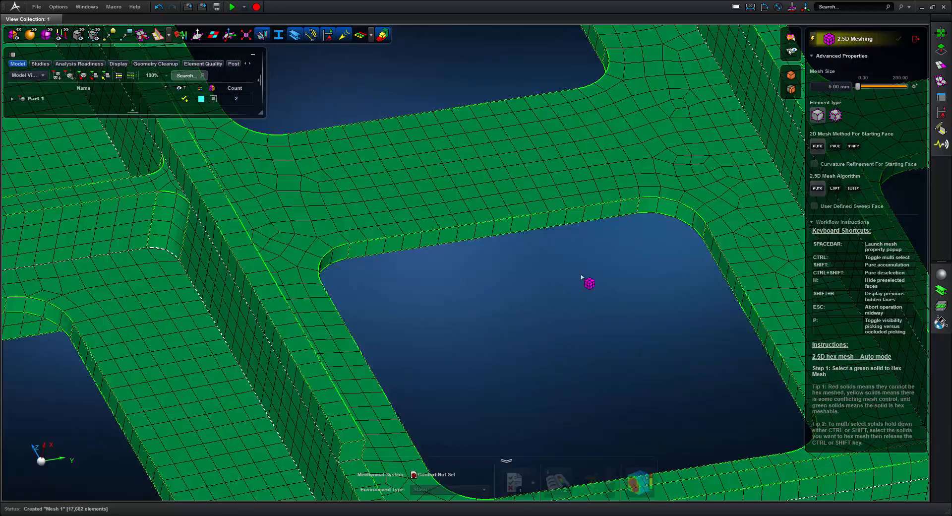
# - Refine the plate's hex mesh by remeshing all solids at a 3 mm mesh size
pyautogui.scroll(-6, 495, 302)
pyautogui.moveTo(529, 277); pyautogui.dragTo(553, 253, button='middle')
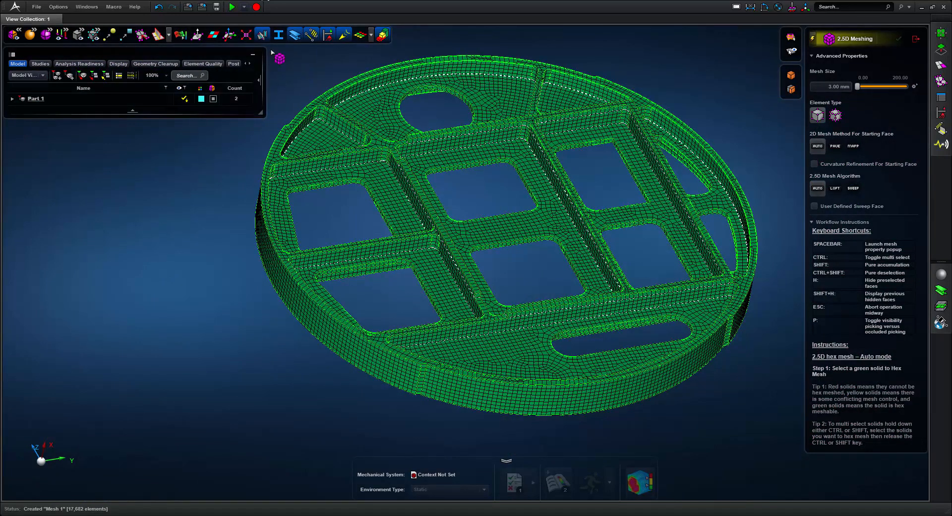
pyautogui.click(773, 431)
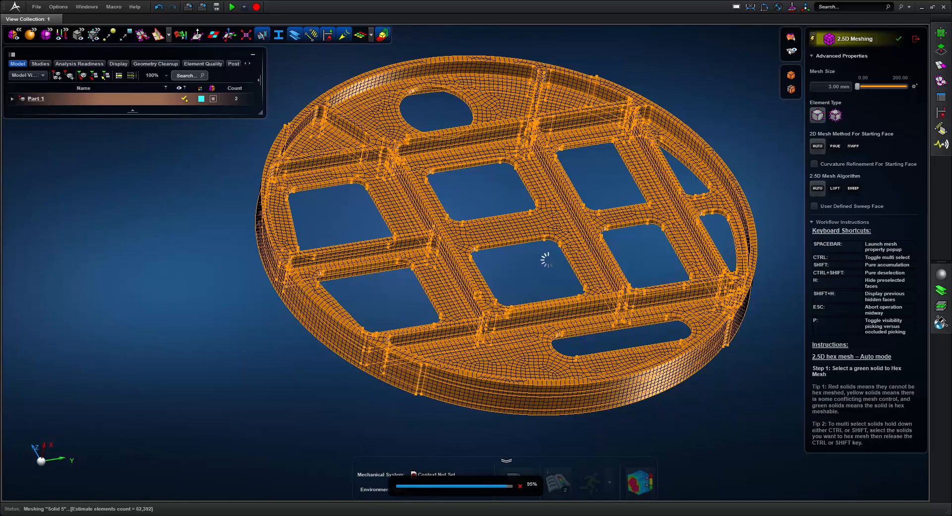
# - Examine the 3 mm hex mesh around the pocket openings, rib junctions, stepped strip ends and outer rim
pyautogui.scroll(5, 550, 241)
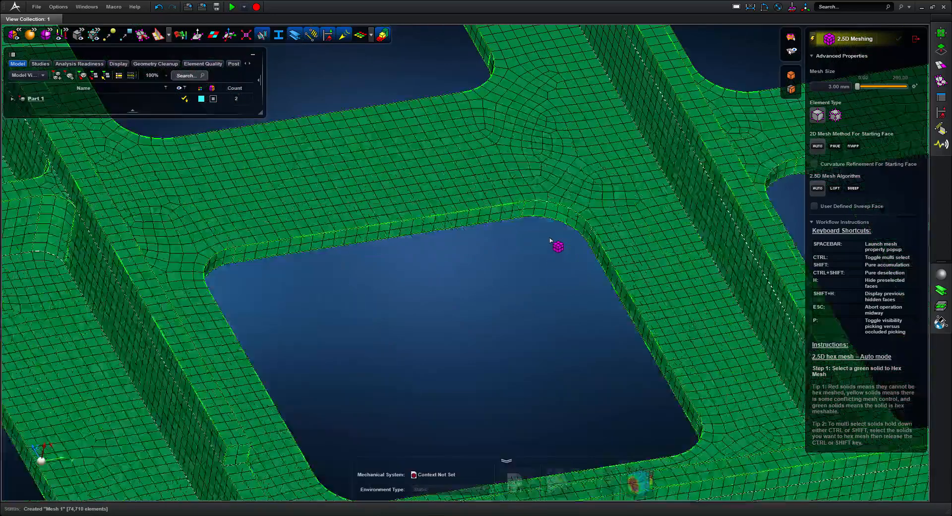
pyautogui.scroll(3, 545, 240)
pyautogui.scroll(-5, 569, 283)
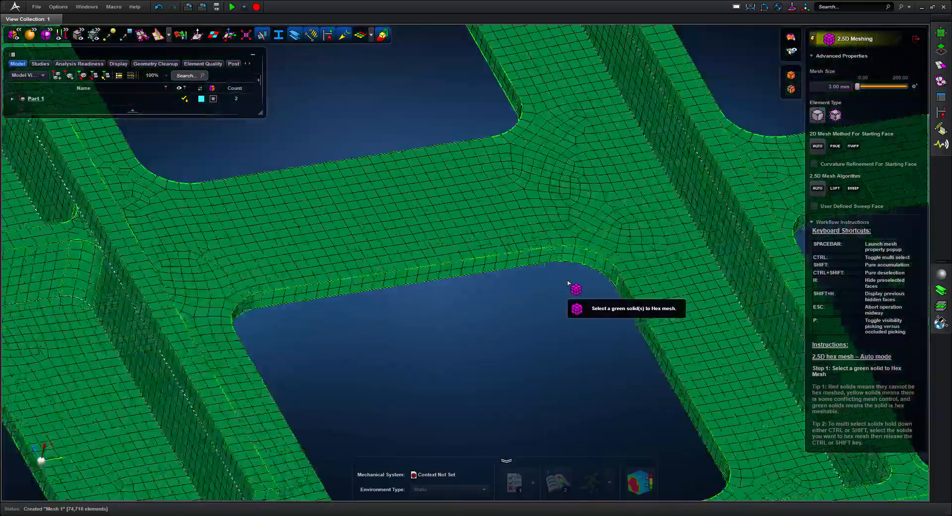
pyautogui.scroll(-2, 566, 287)
pyautogui.scroll(3, 559, 283)
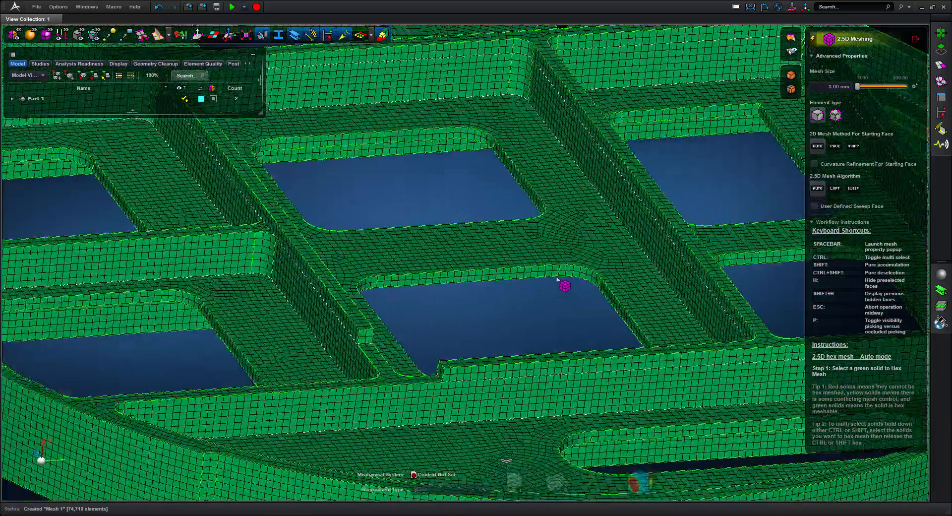
pyautogui.scroll(1, 557, 280)
pyautogui.scroll(-5, 556, 292)
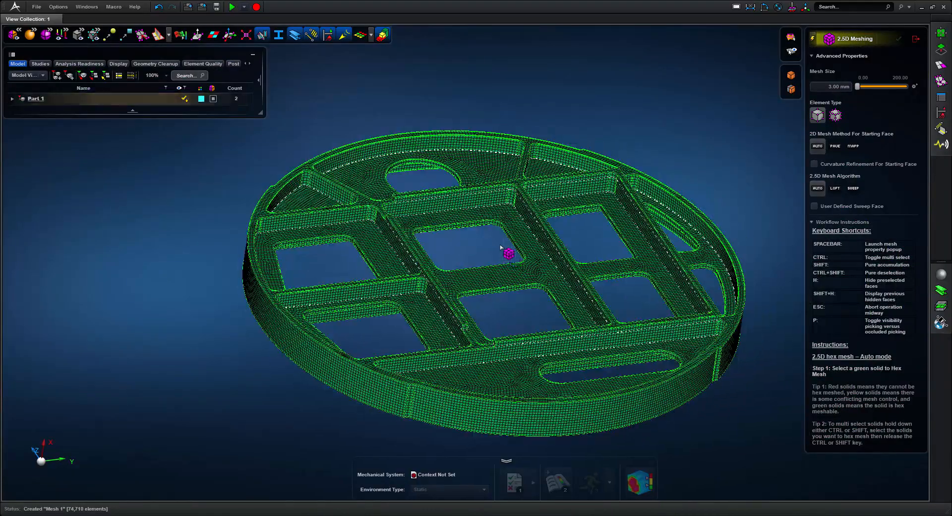
pyautogui.scroll(6, 504, 248)
pyautogui.scroll(3, 419, 308)
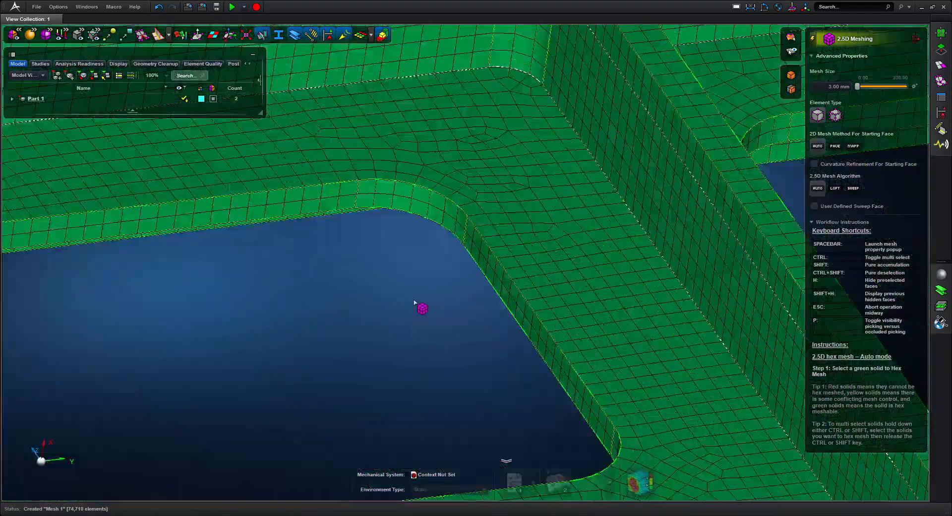
pyautogui.scroll(-3, 413, 298)
pyautogui.moveTo(408, 306); pyautogui.dragTo(504, 266, button='middle')
pyautogui.scroll(-5, 479, 332)
pyautogui.scroll(5, 511, 220)
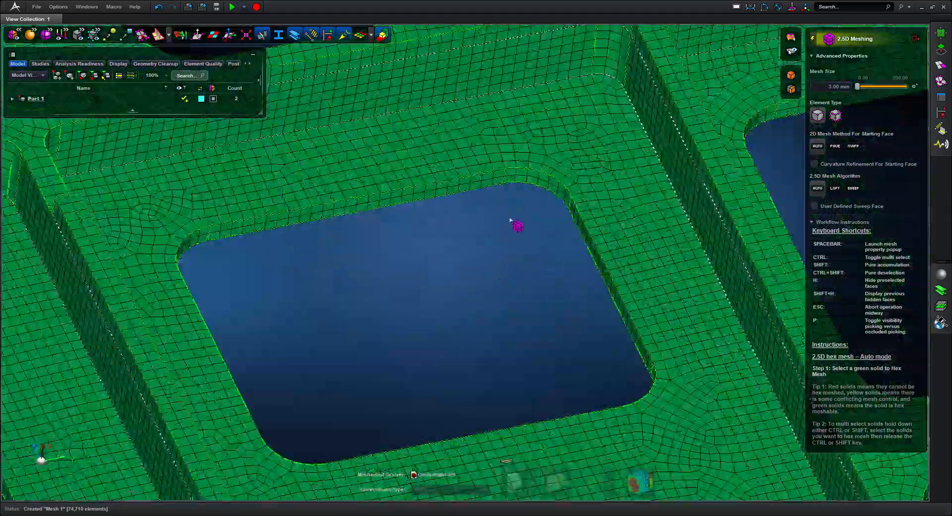
pyautogui.scroll(-5, 524, 210)
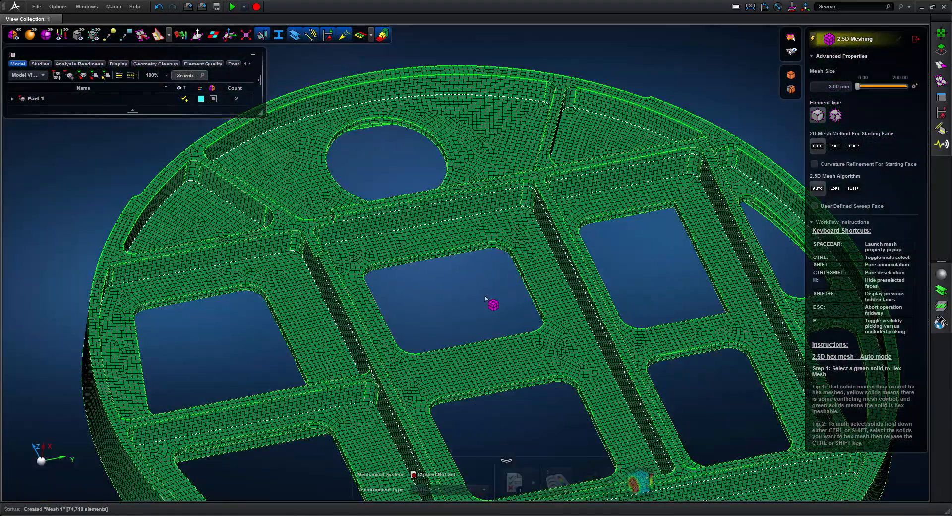
pyautogui.moveTo(491, 300); pyautogui.dragTo(502, 222, button='middle')
pyautogui.scroll(-5, 488, 205)
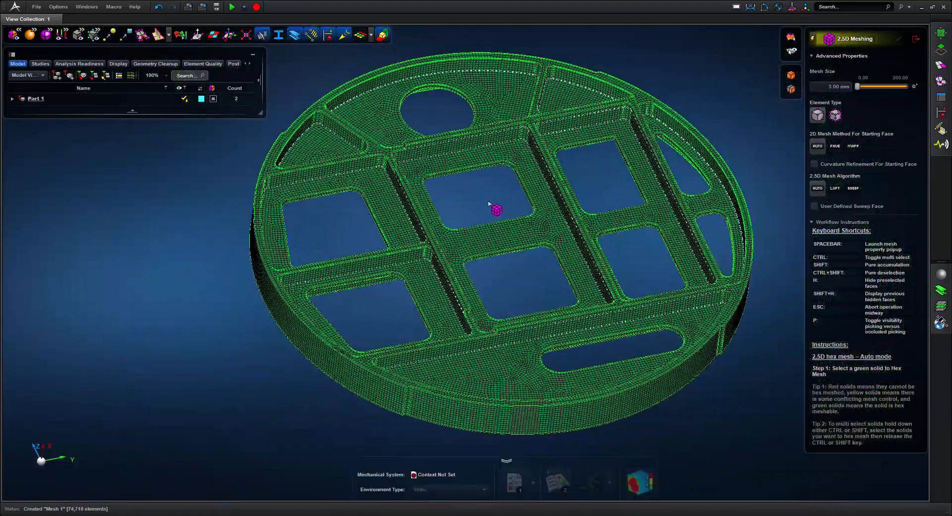
pyautogui.moveTo(489, 203); pyautogui.dragTo(490, 207, button='right')
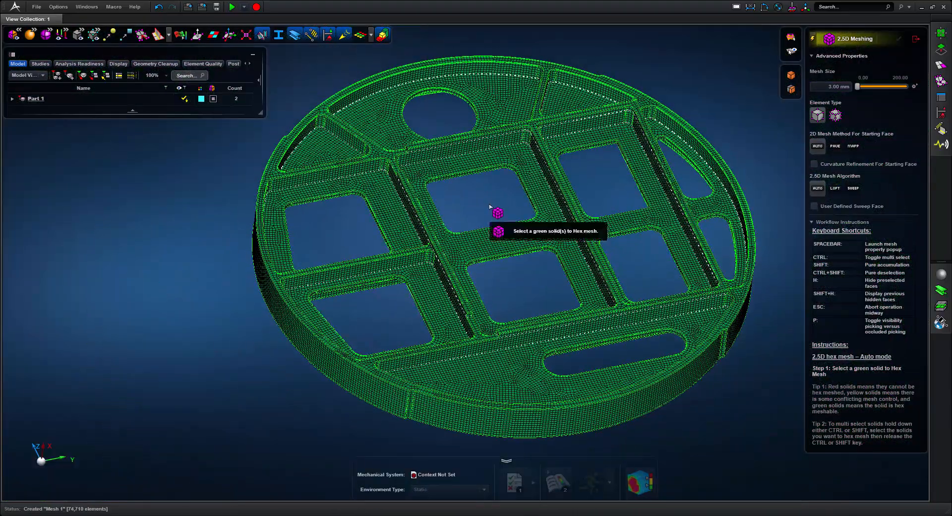
pyautogui.moveTo(489, 204); pyautogui.dragTo(497, 236, button='middle')
pyautogui.scroll(2, 498, 237)
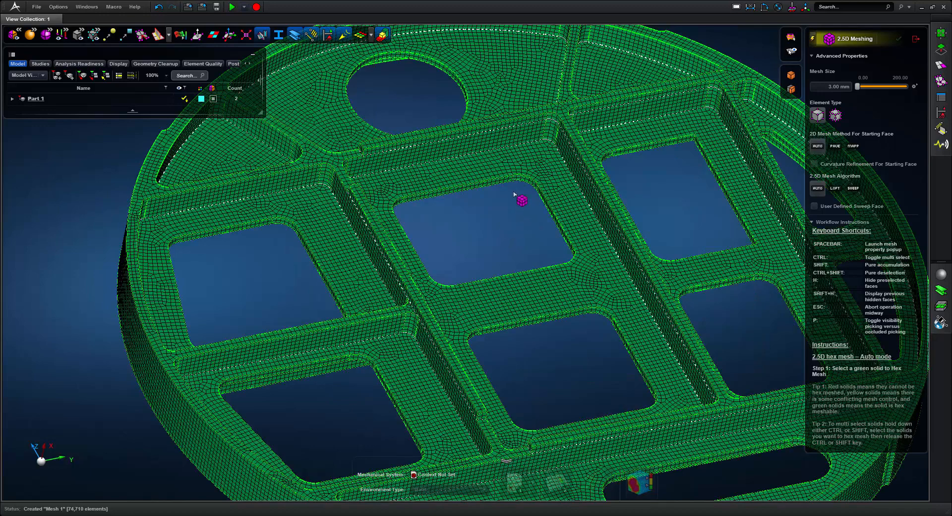
pyautogui.scroll(2, 491, 251)
pyautogui.scroll(-3, 491, 243)
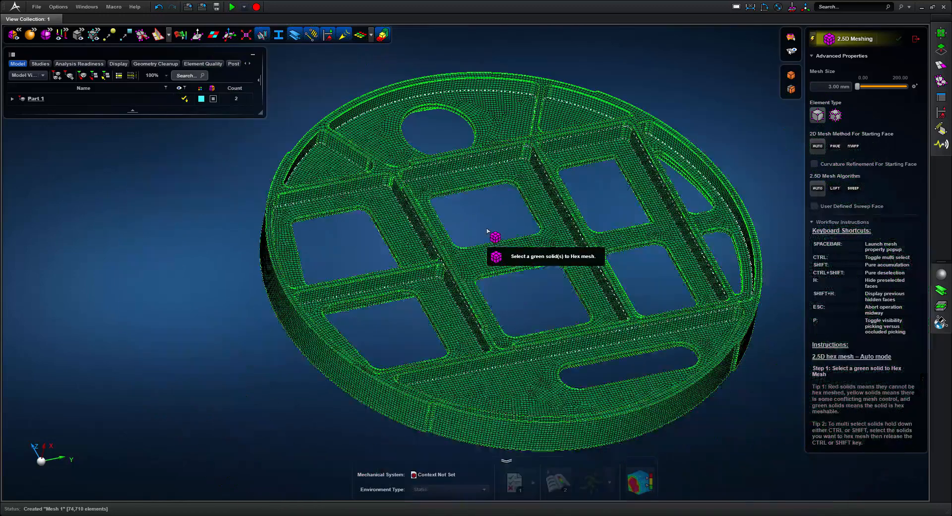
pyautogui.moveTo(488, 231); pyautogui.dragTo(487, 224, button='middle')
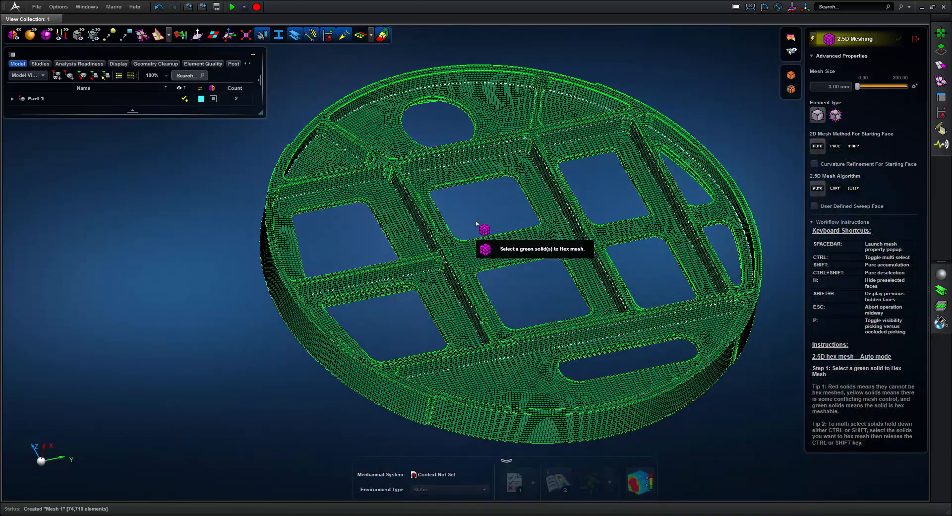